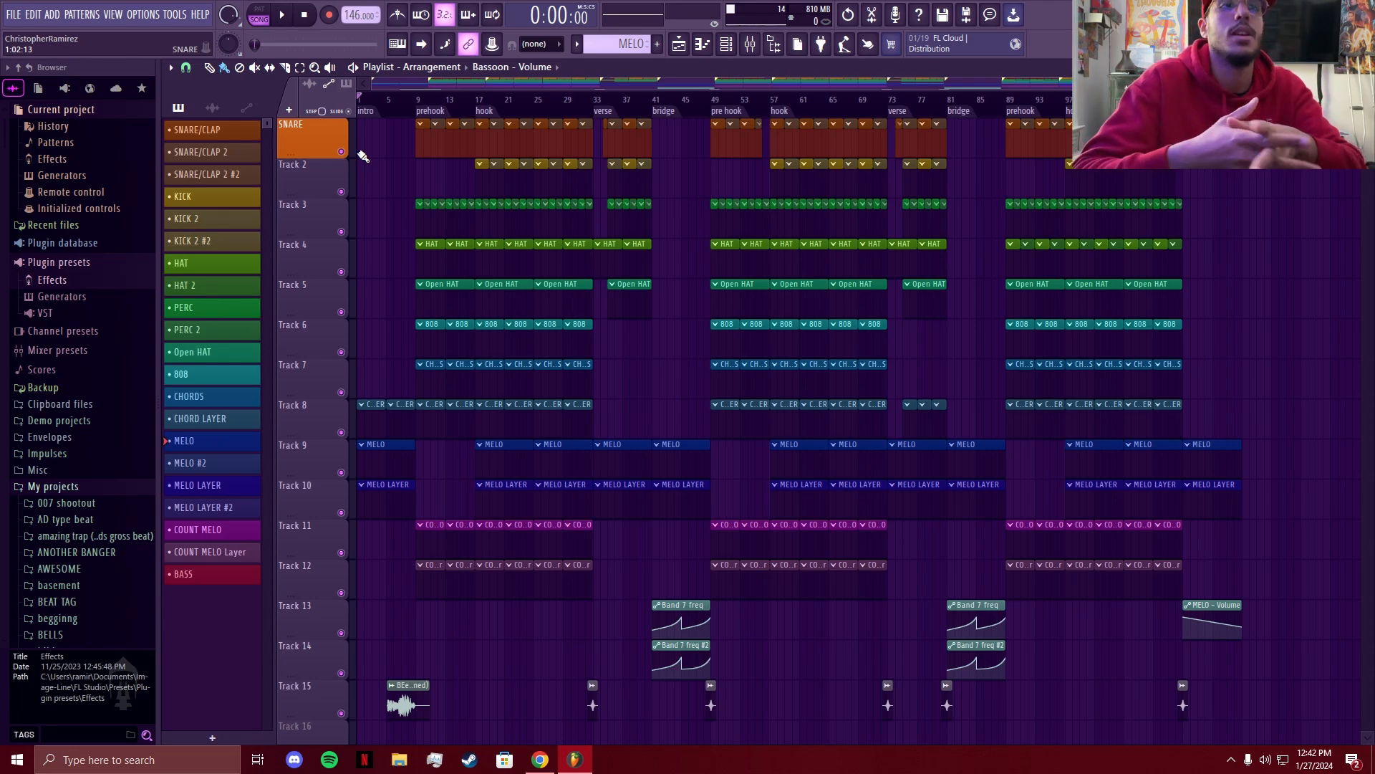
- Start a new project from the Empty template
click(11, 23)
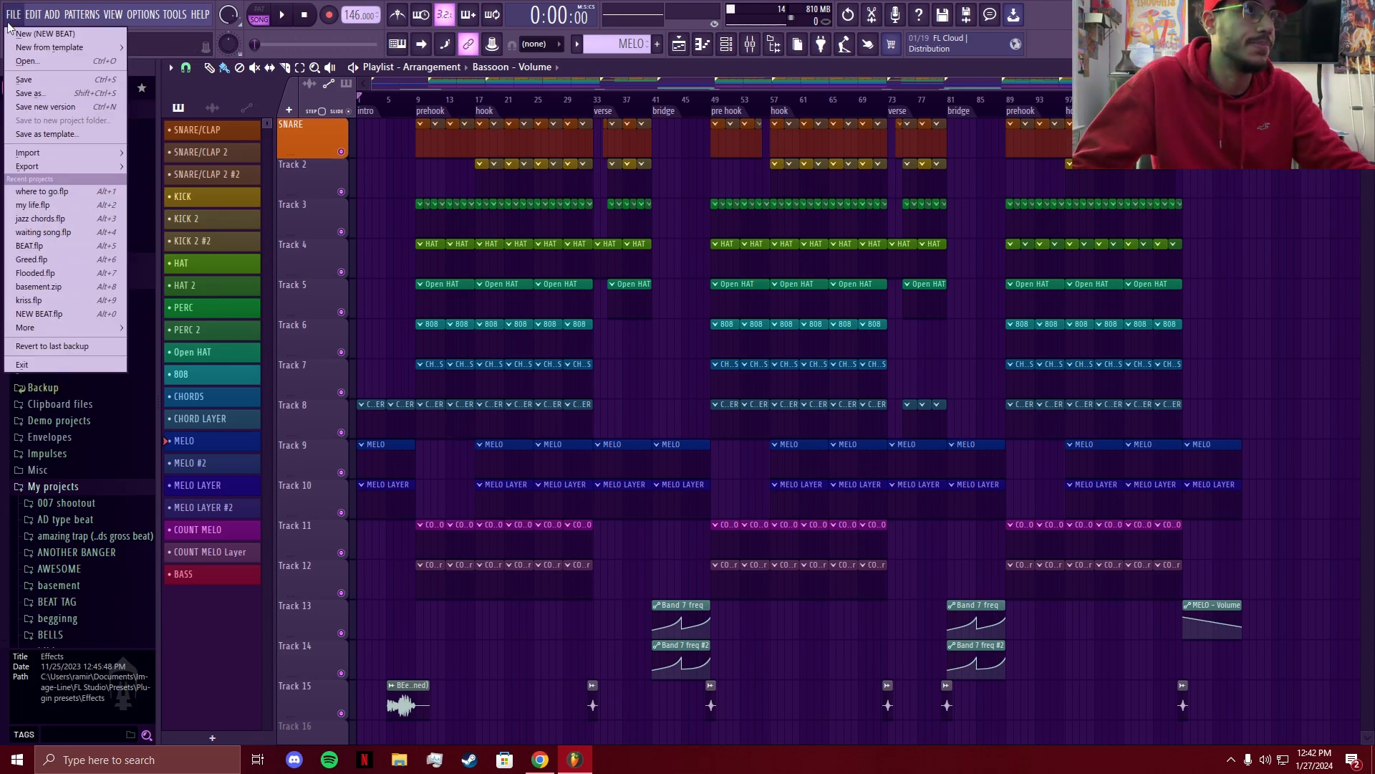
click(29, 12)
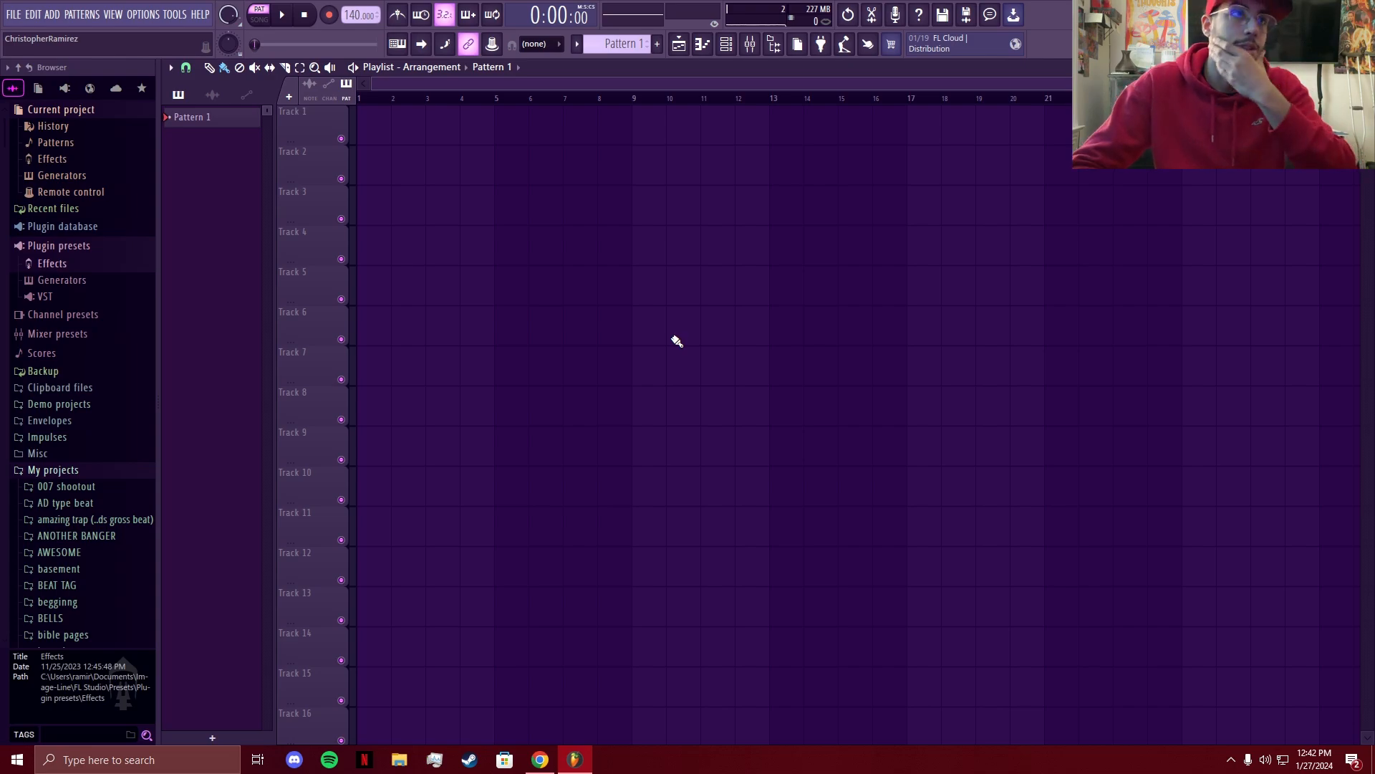
click(14, 15)
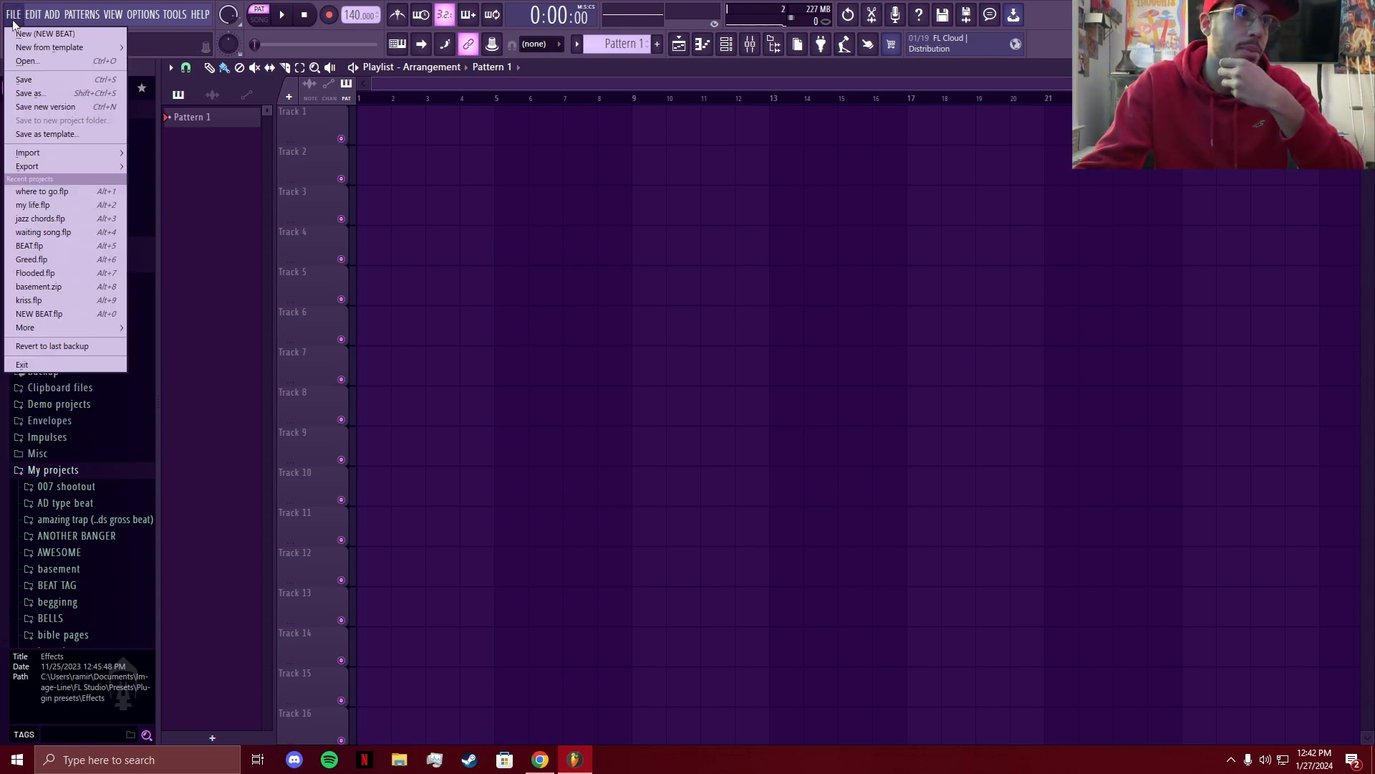
mouse_move(55, 47)
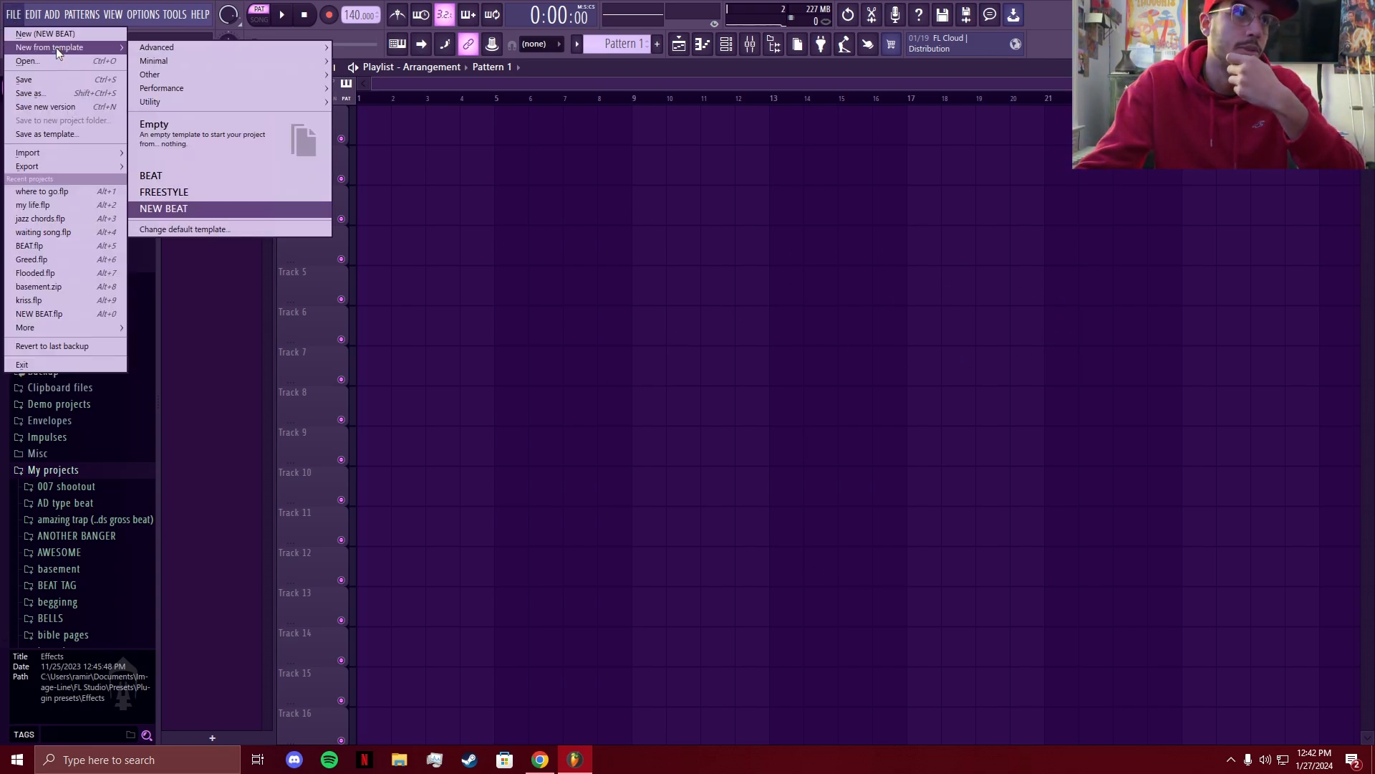
click(205, 137)
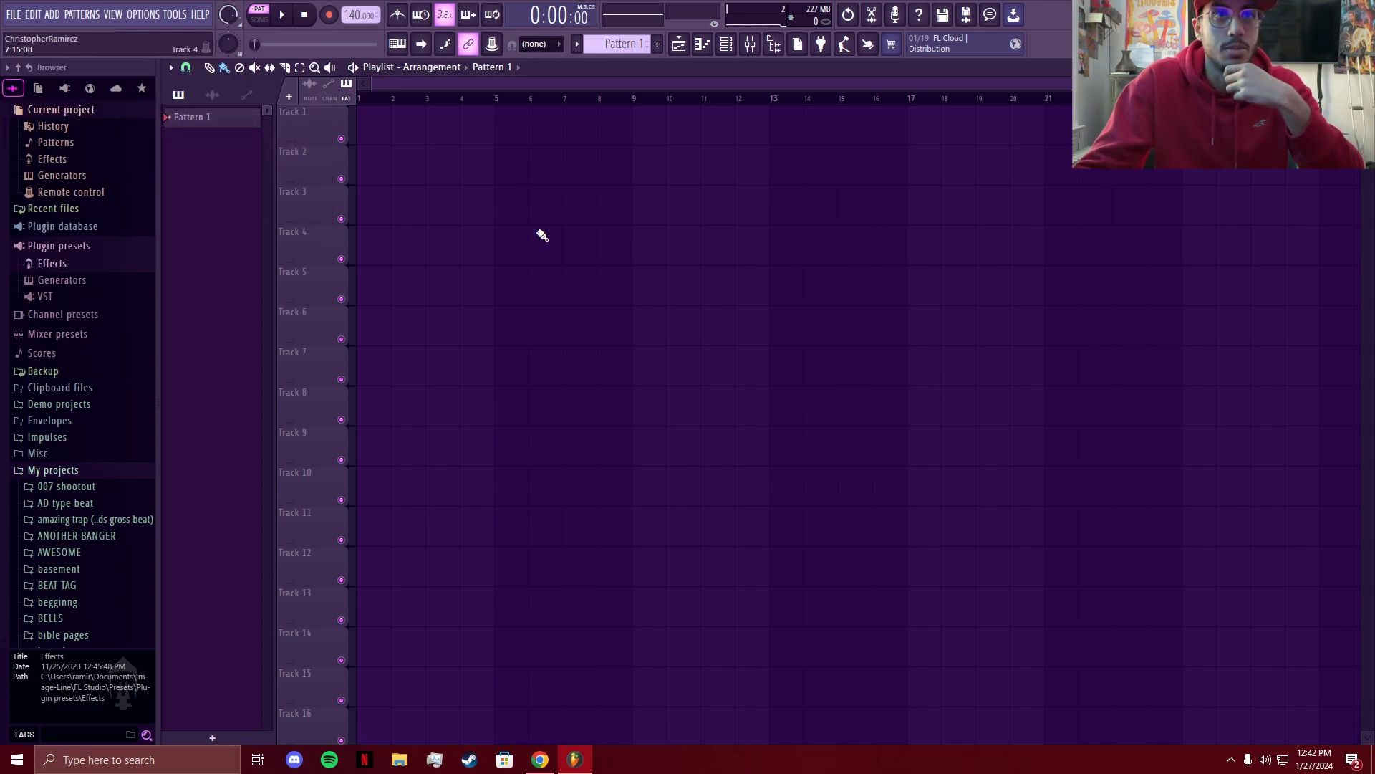
- Show the mixer, name Insert 1 "OUT" and color it red
key(F9)
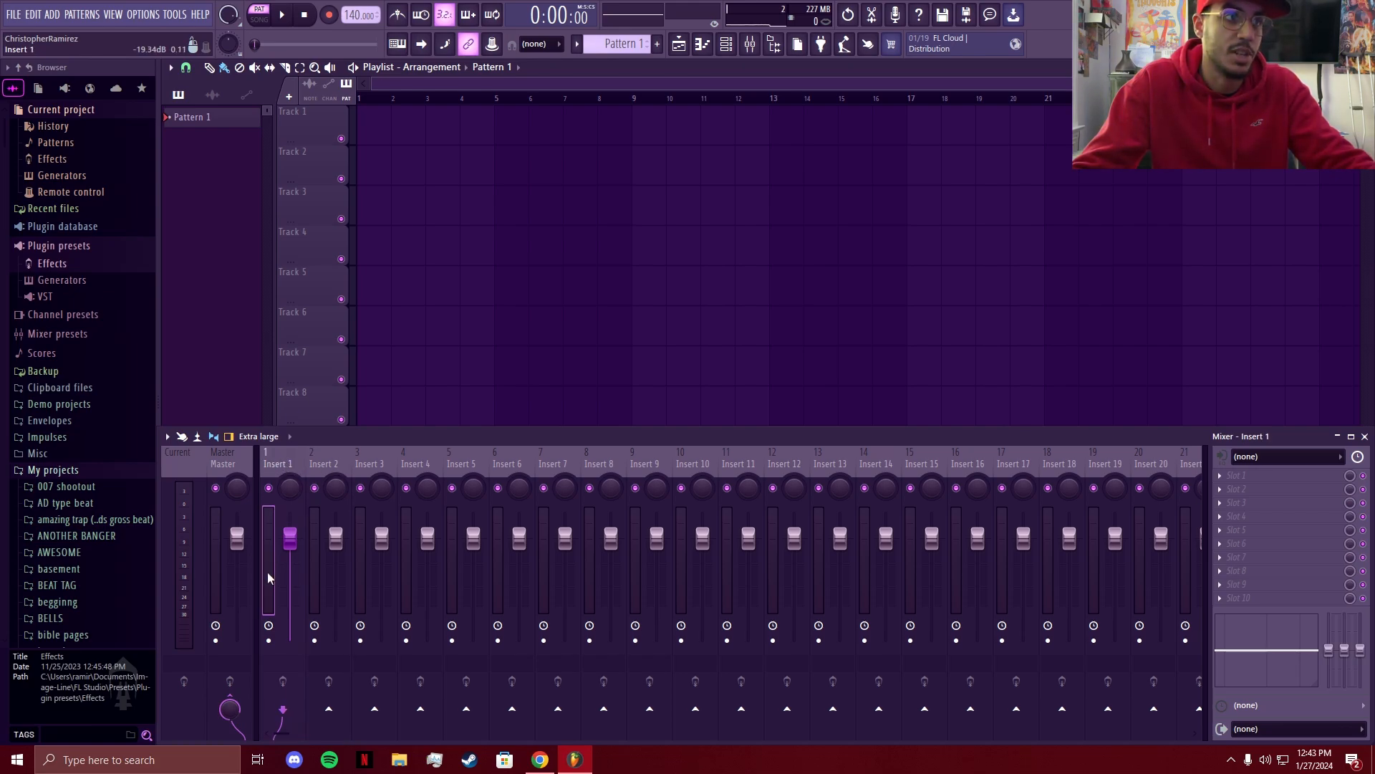
key(F2)
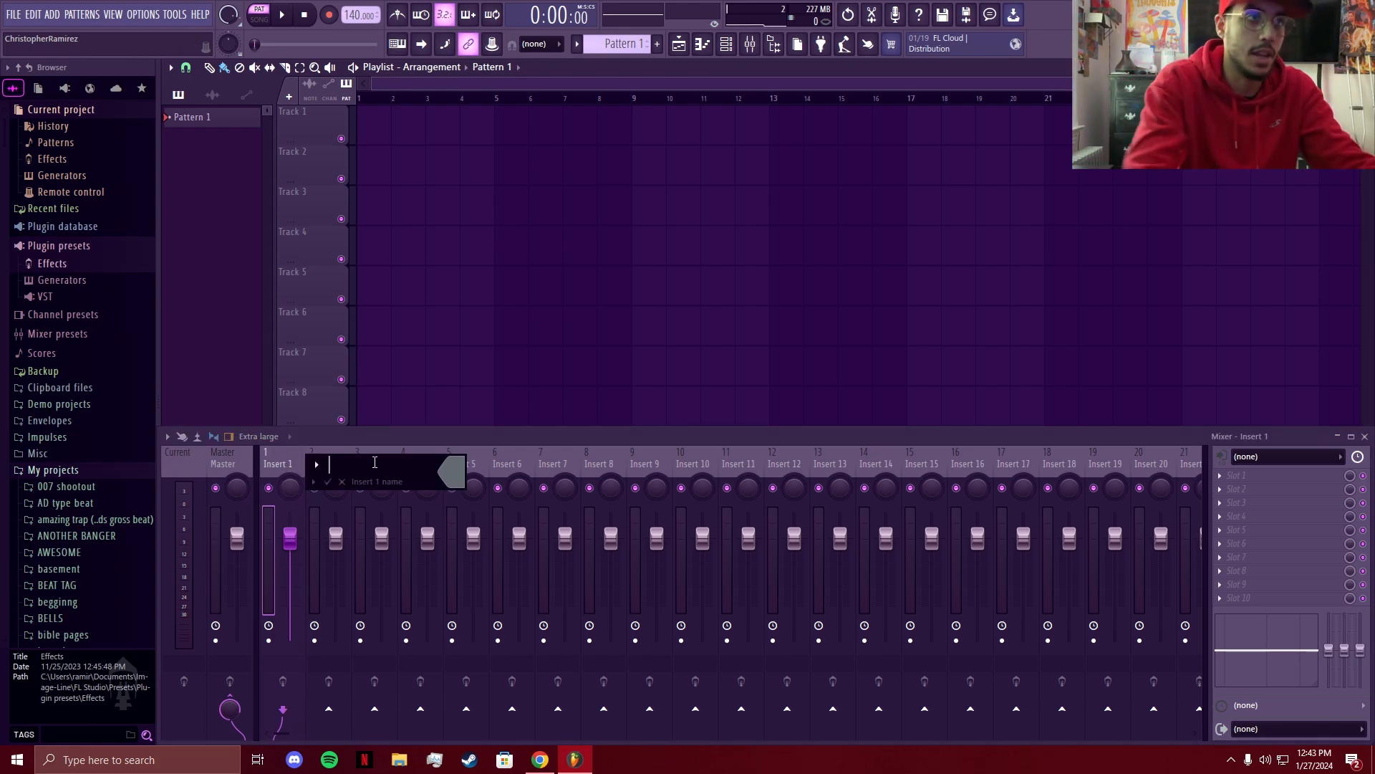
click(451, 472)
click(574, 418)
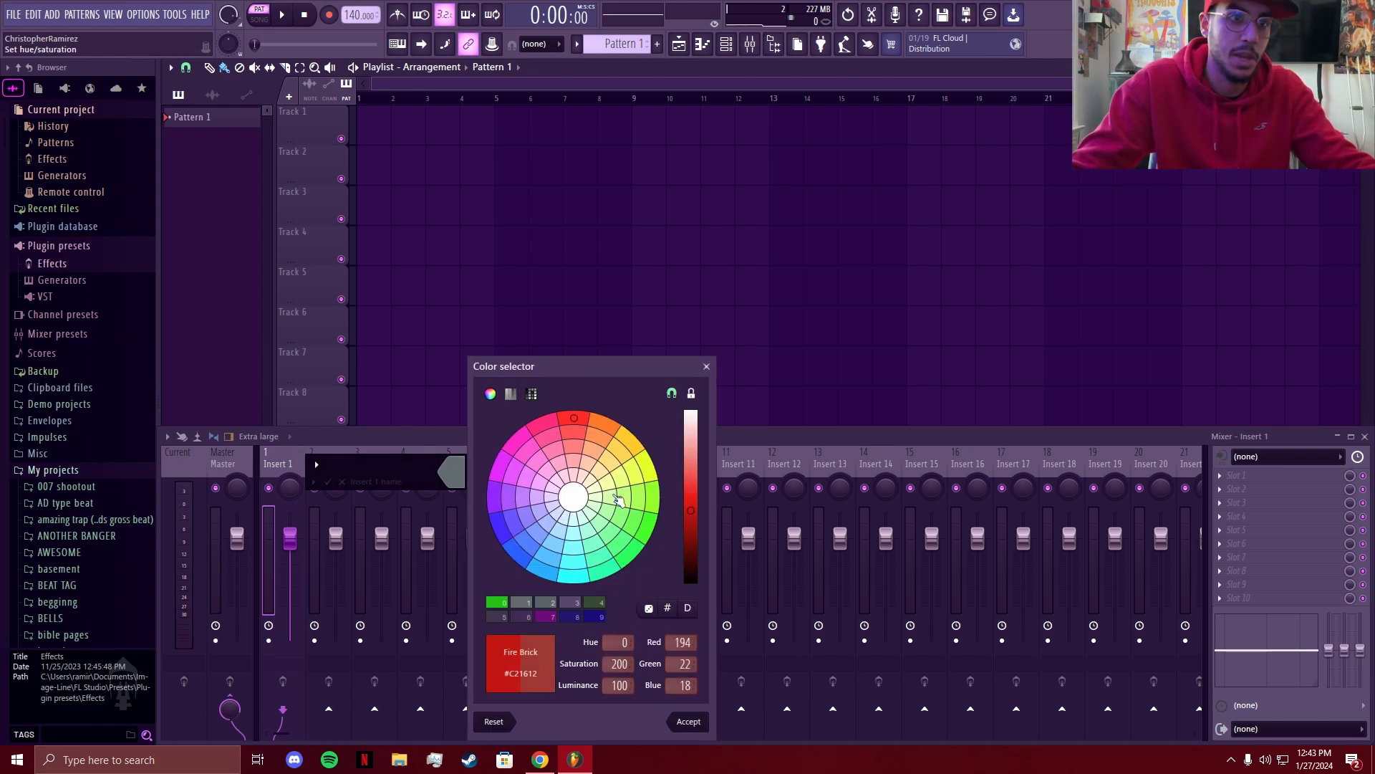
click(688, 722)
text(OUT)
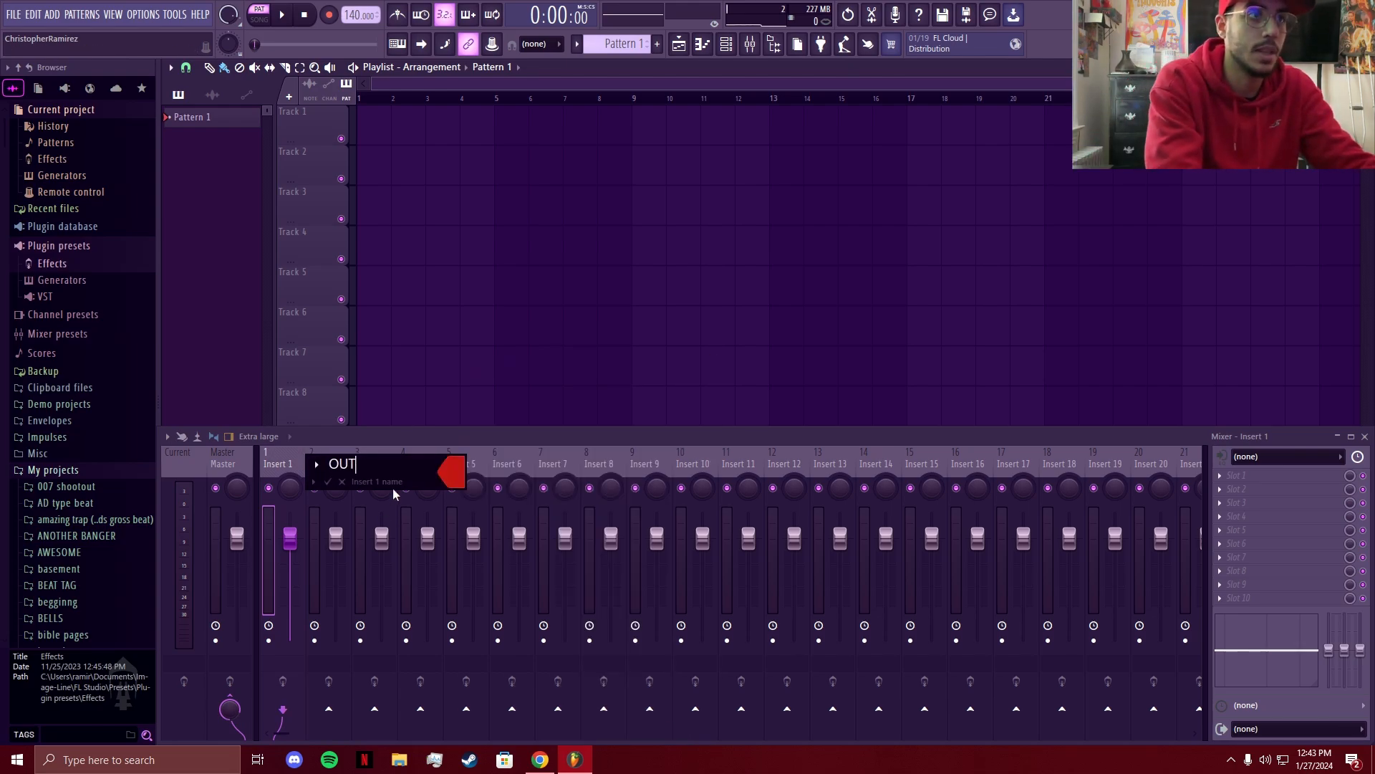
key(Return)
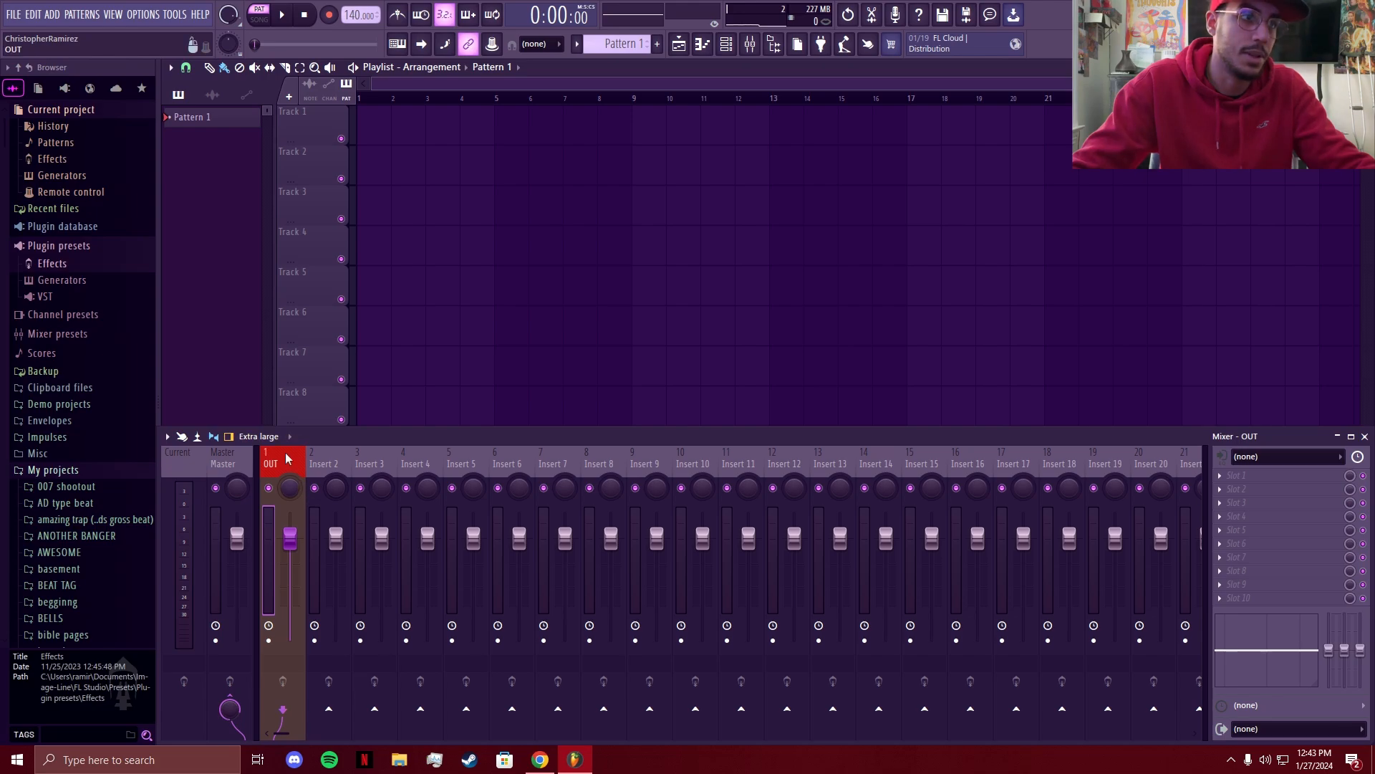
- Load the MASTER BEAT StudioRack effect preset onto the OUT mixer track and close the plugin window
click(117, 263)
drag(83, 475, 281, 666)
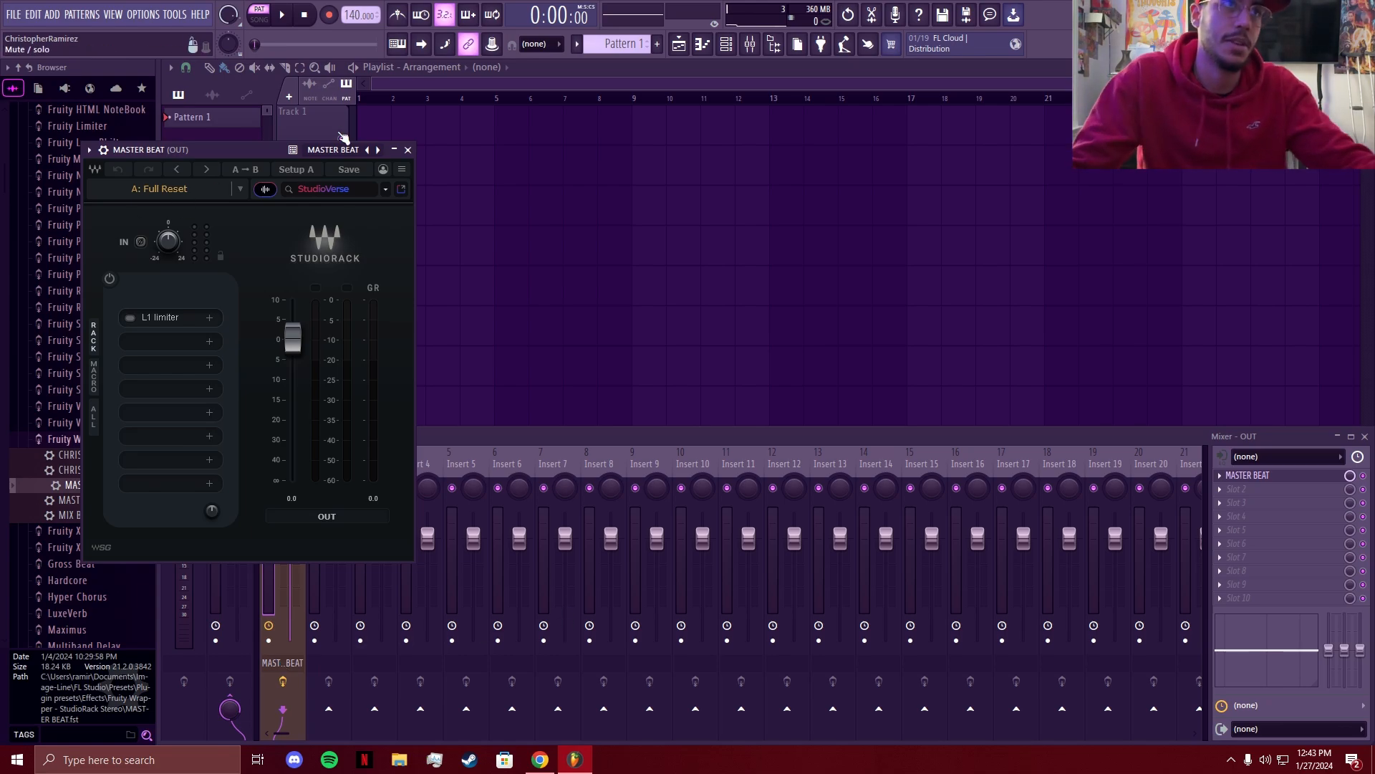
click(408, 149)
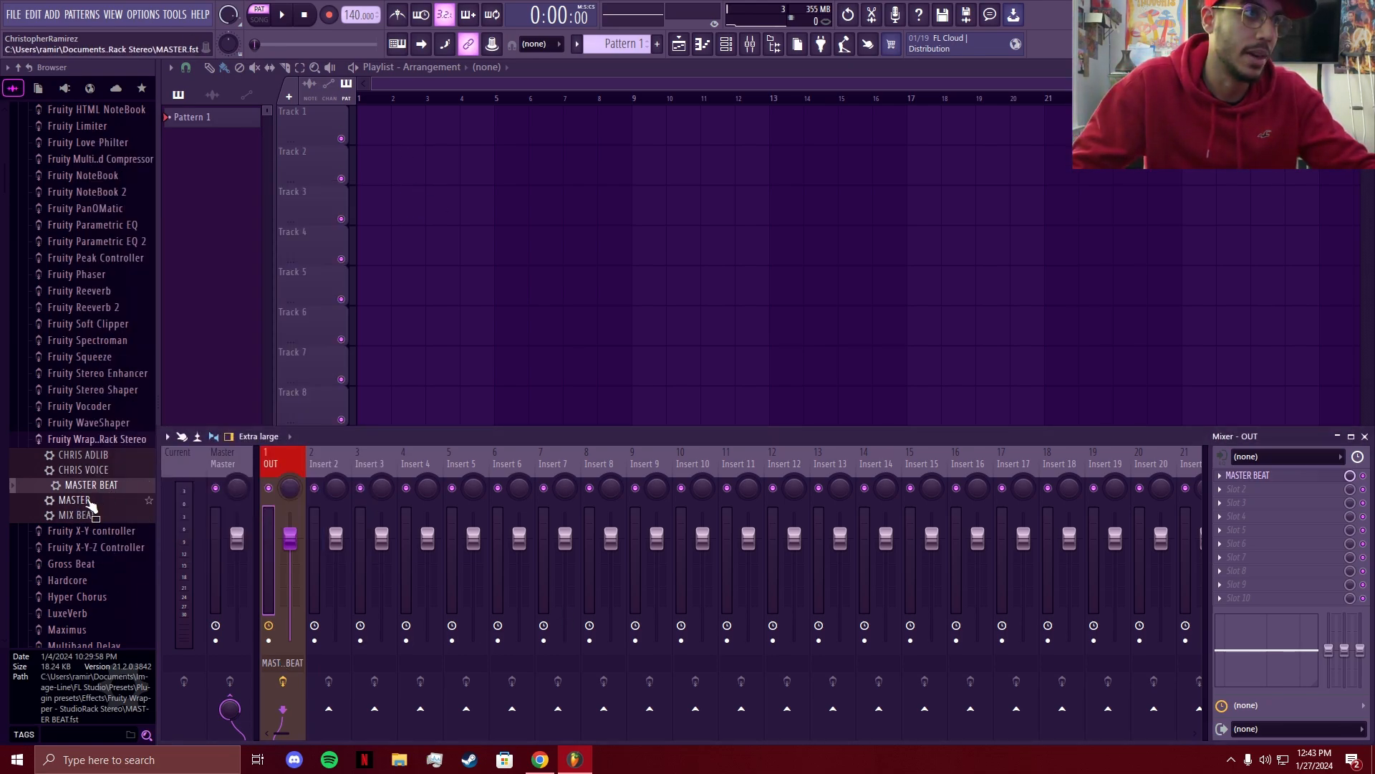
- Name mixer Insert 2 "MIX" and color it cyan
click(81, 499)
click(92, 517)
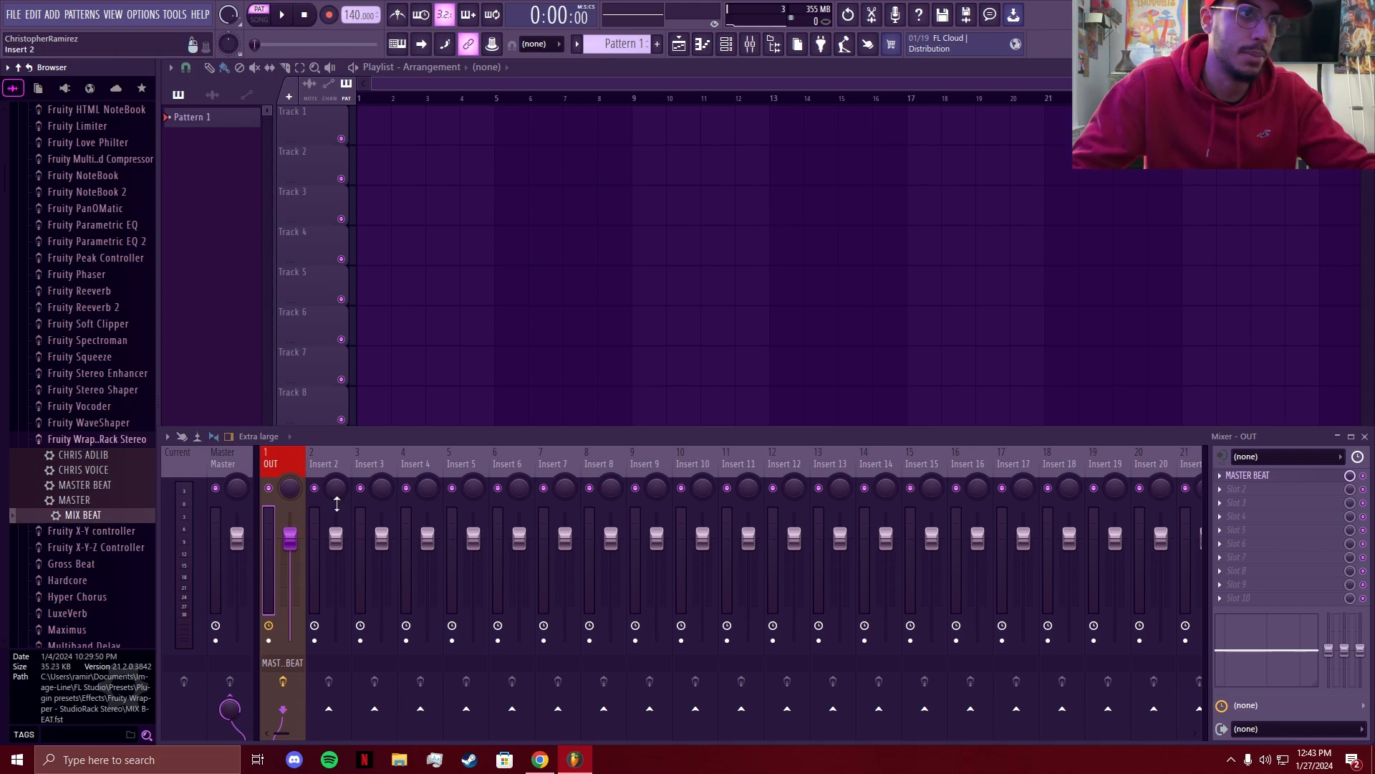
click(336, 560)
key(F2)
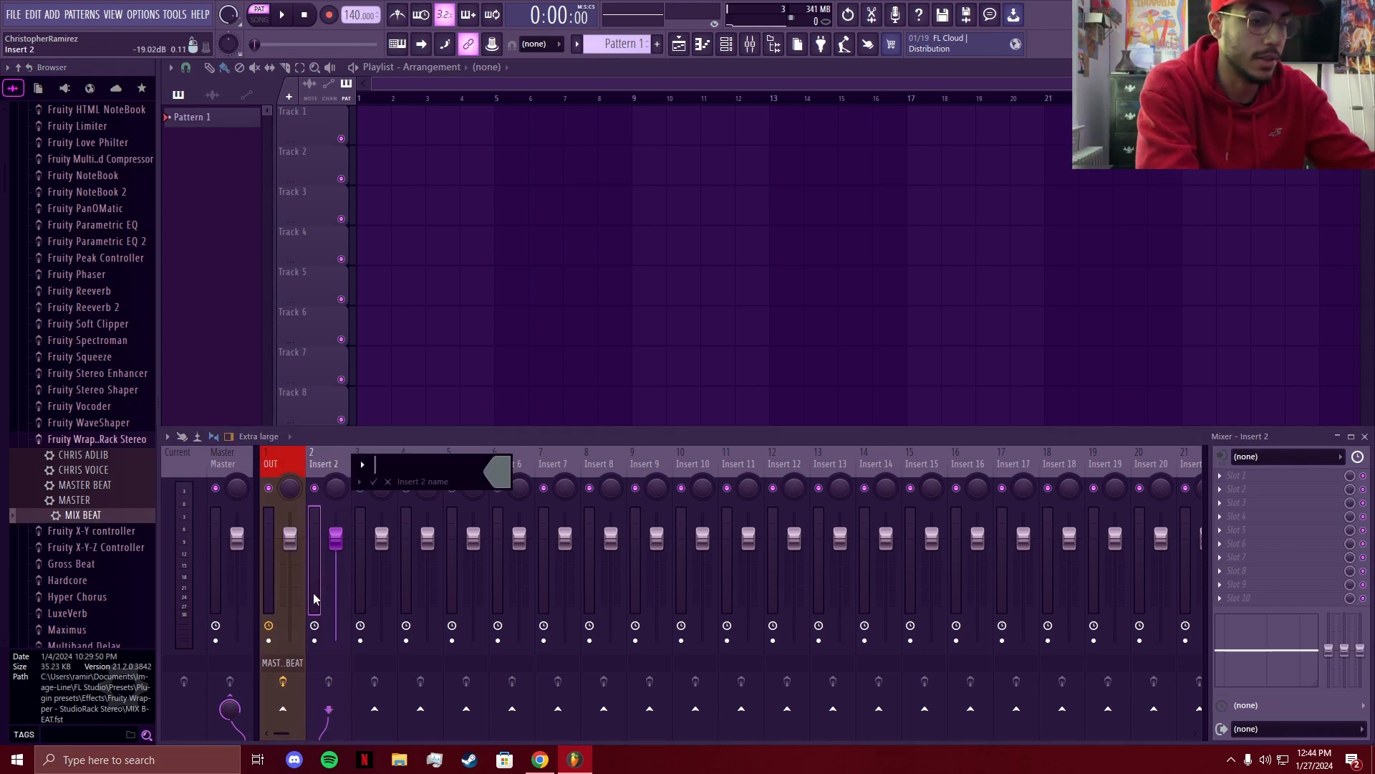
text(MIX)
click(497, 471)
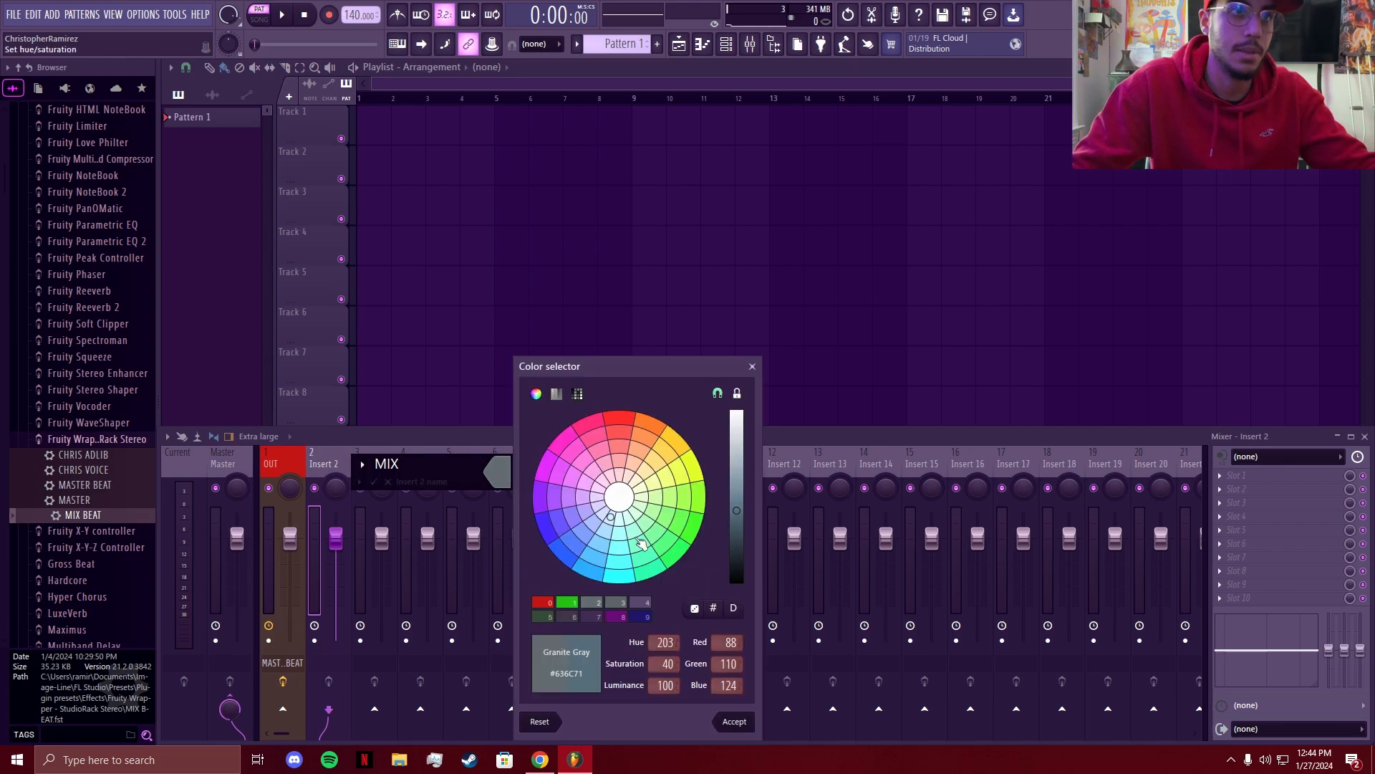
click(621, 578)
click(735, 721)
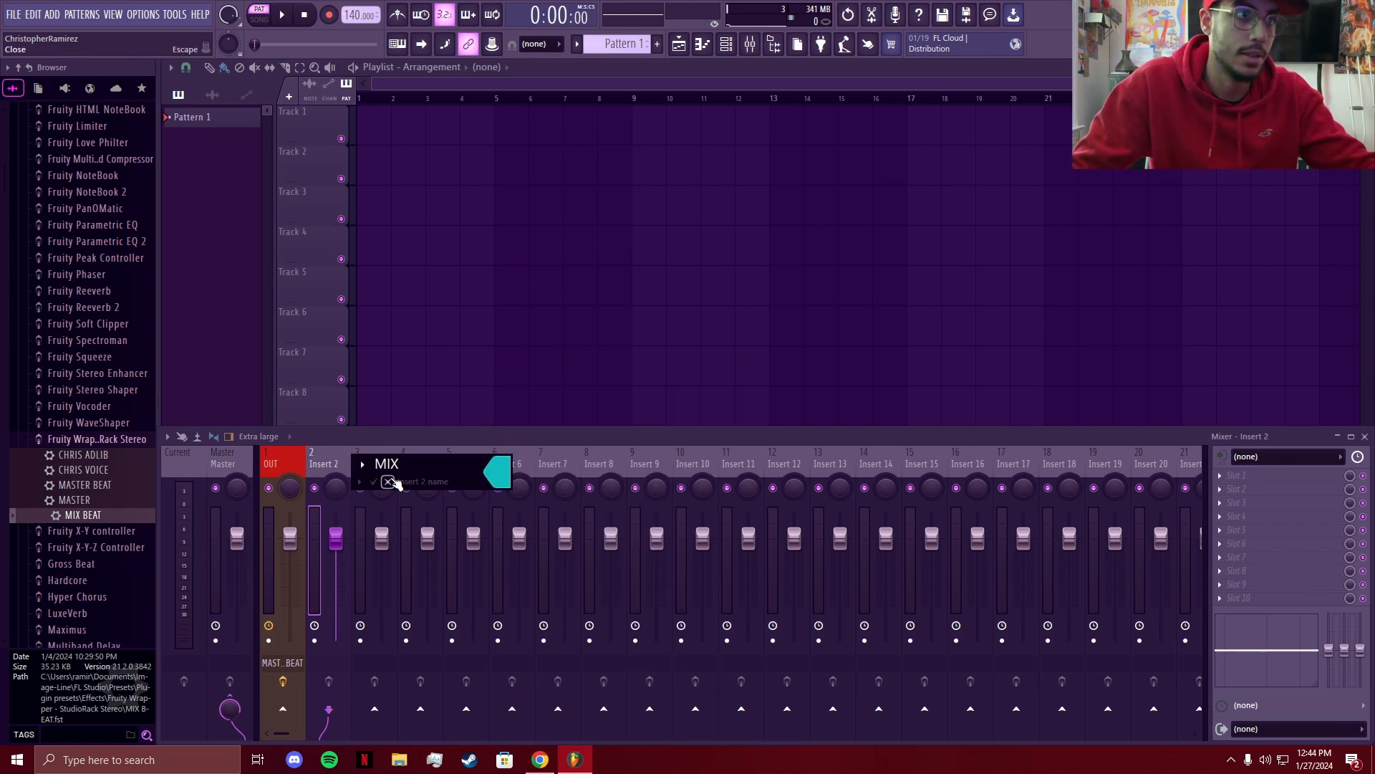
key(Return)
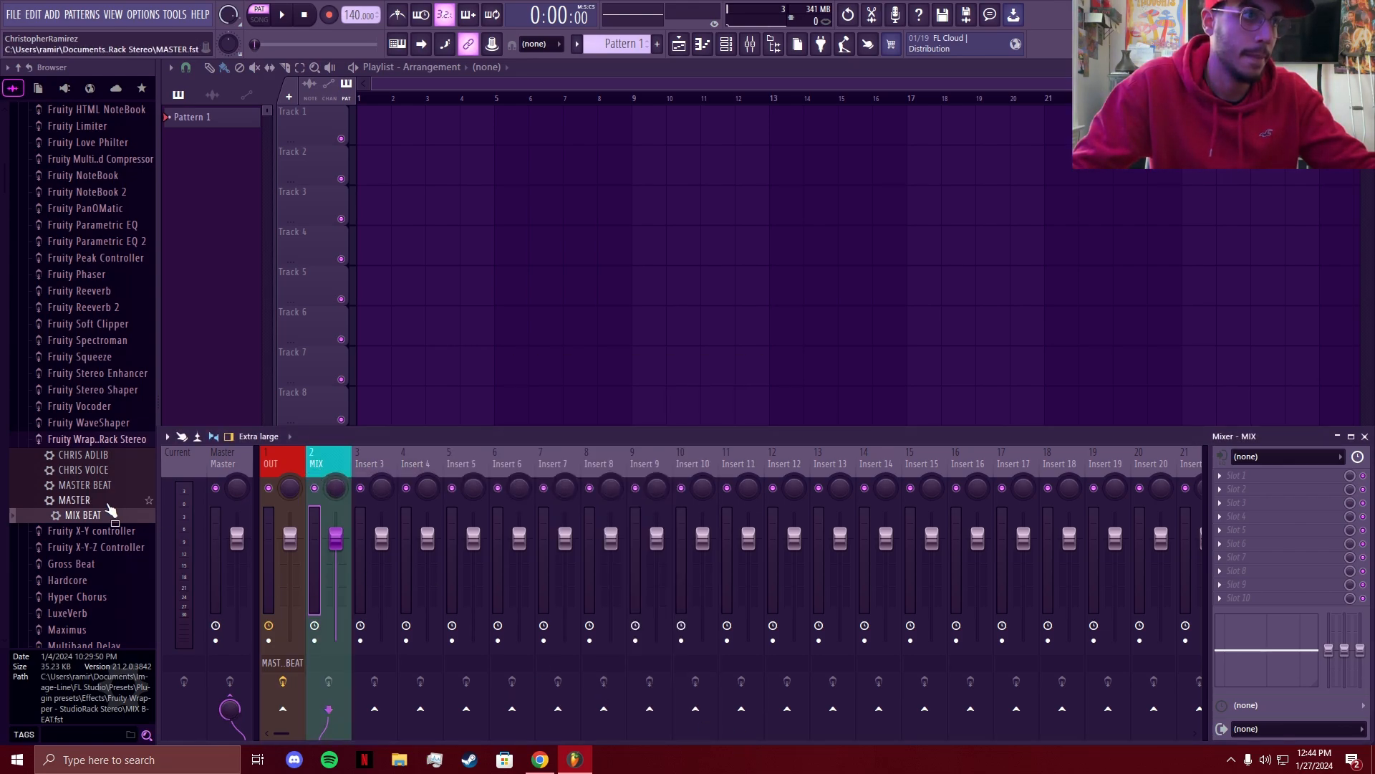
- Load the MIX BEAT StudioRack preset onto the MIX track and route MIX only to the OUT track
drag(82, 514, 331, 663)
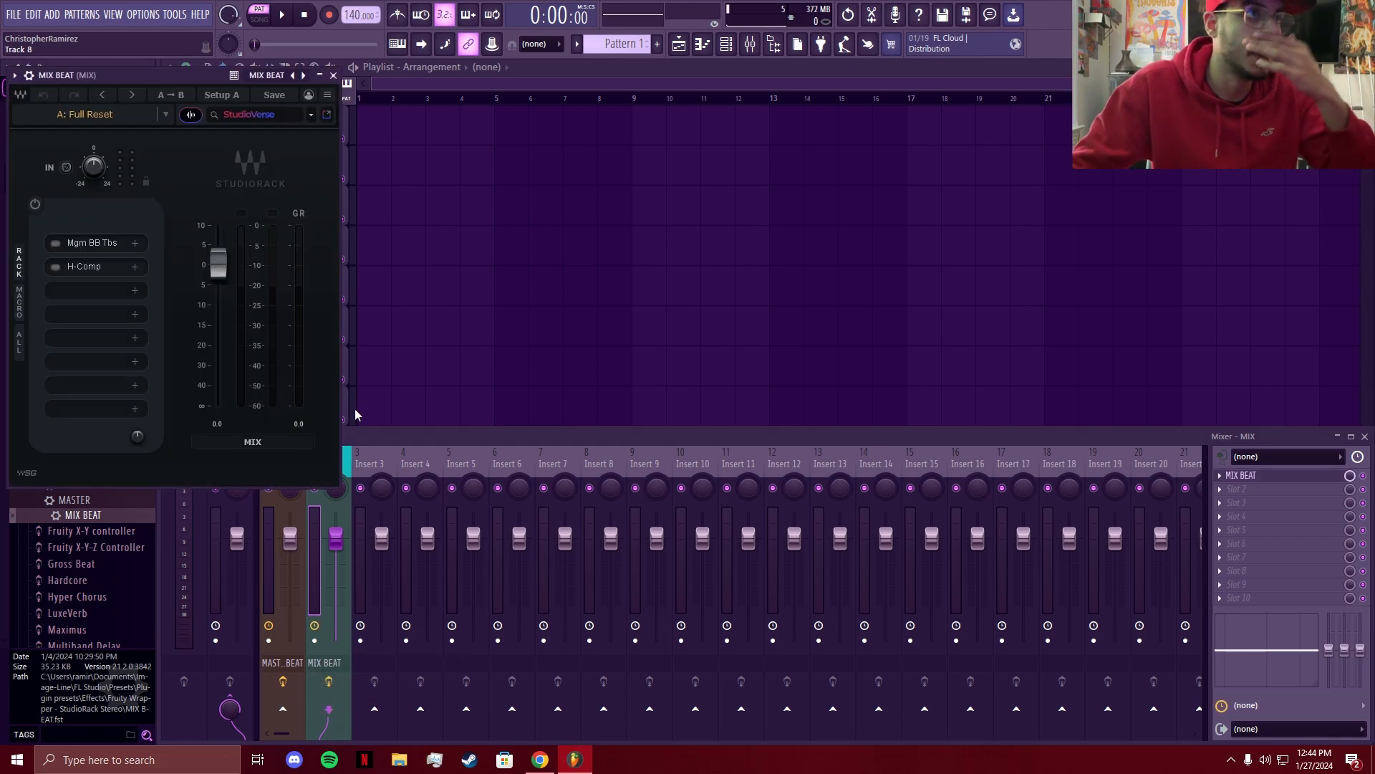
click(336, 76)
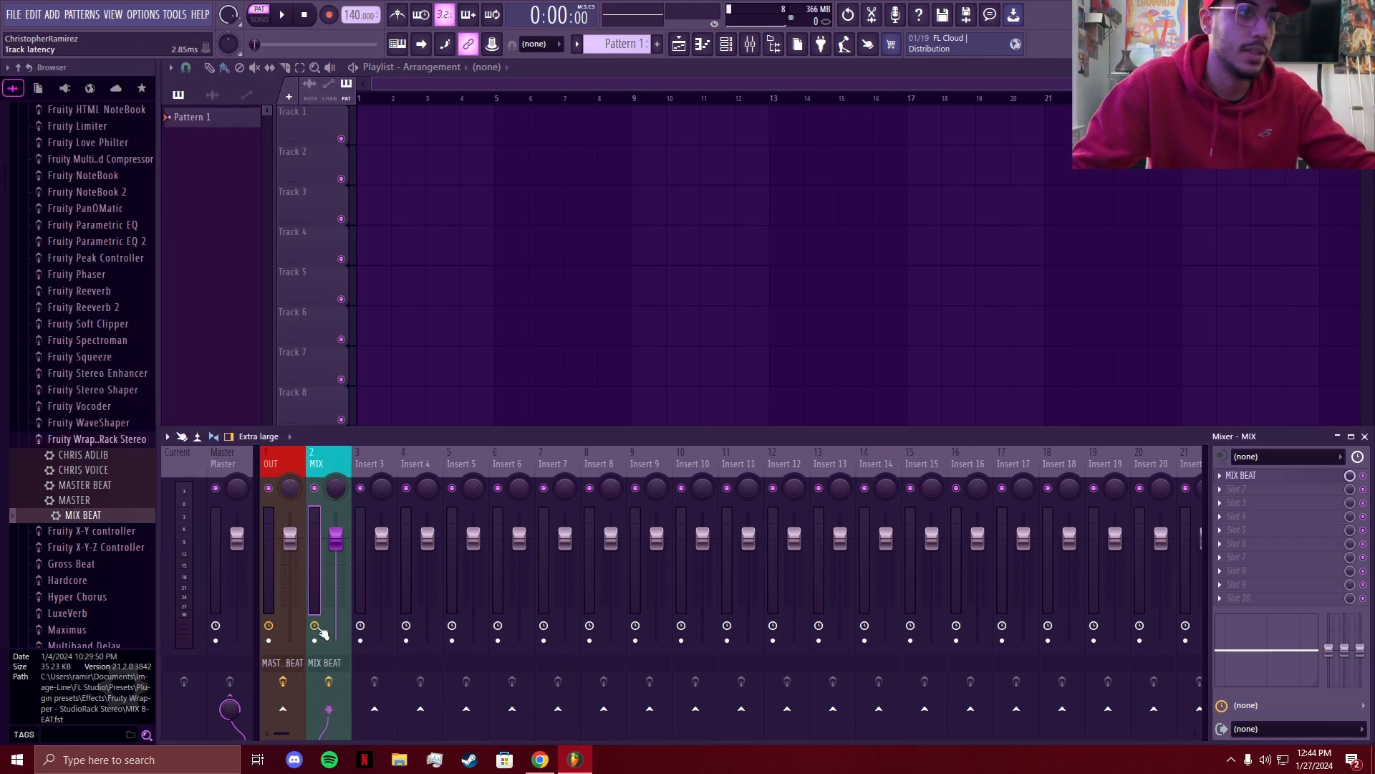
click(274, 466)
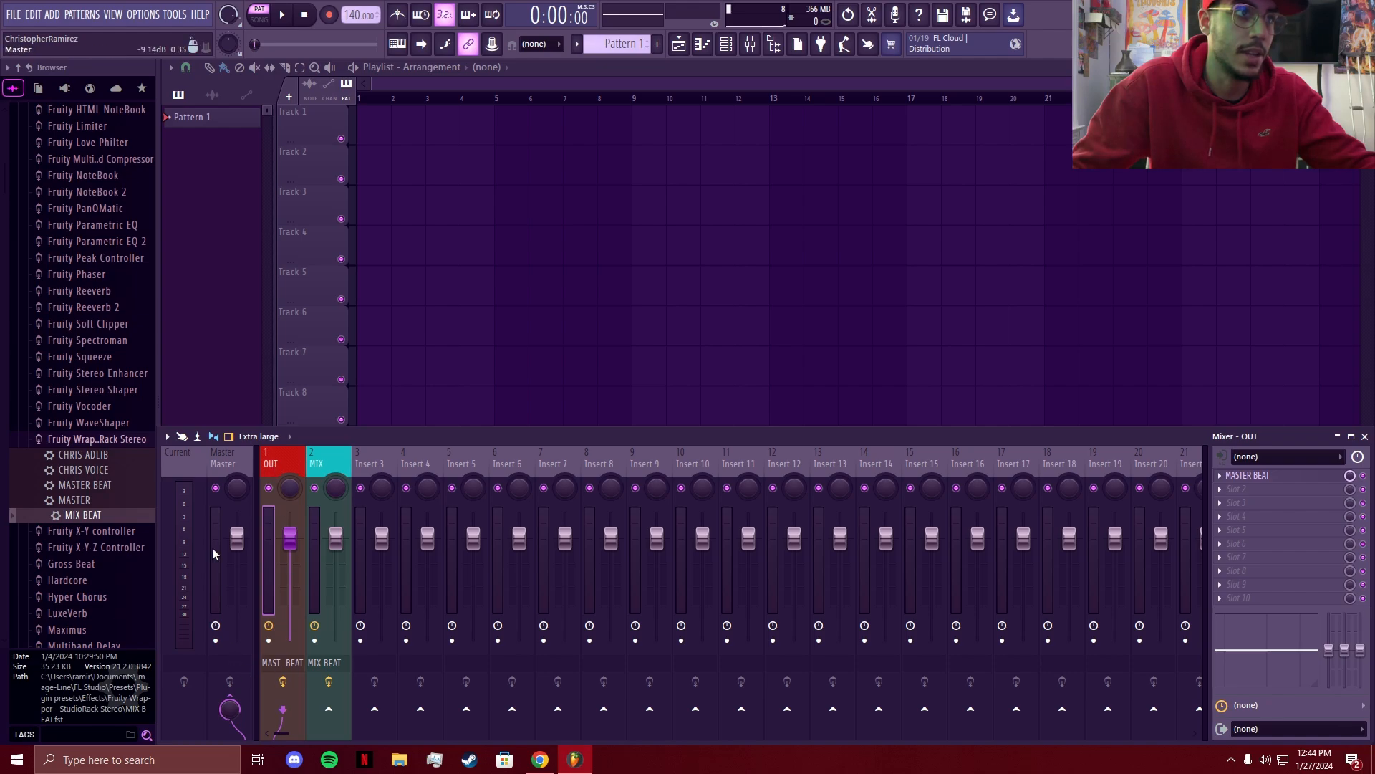
click(339, 458)
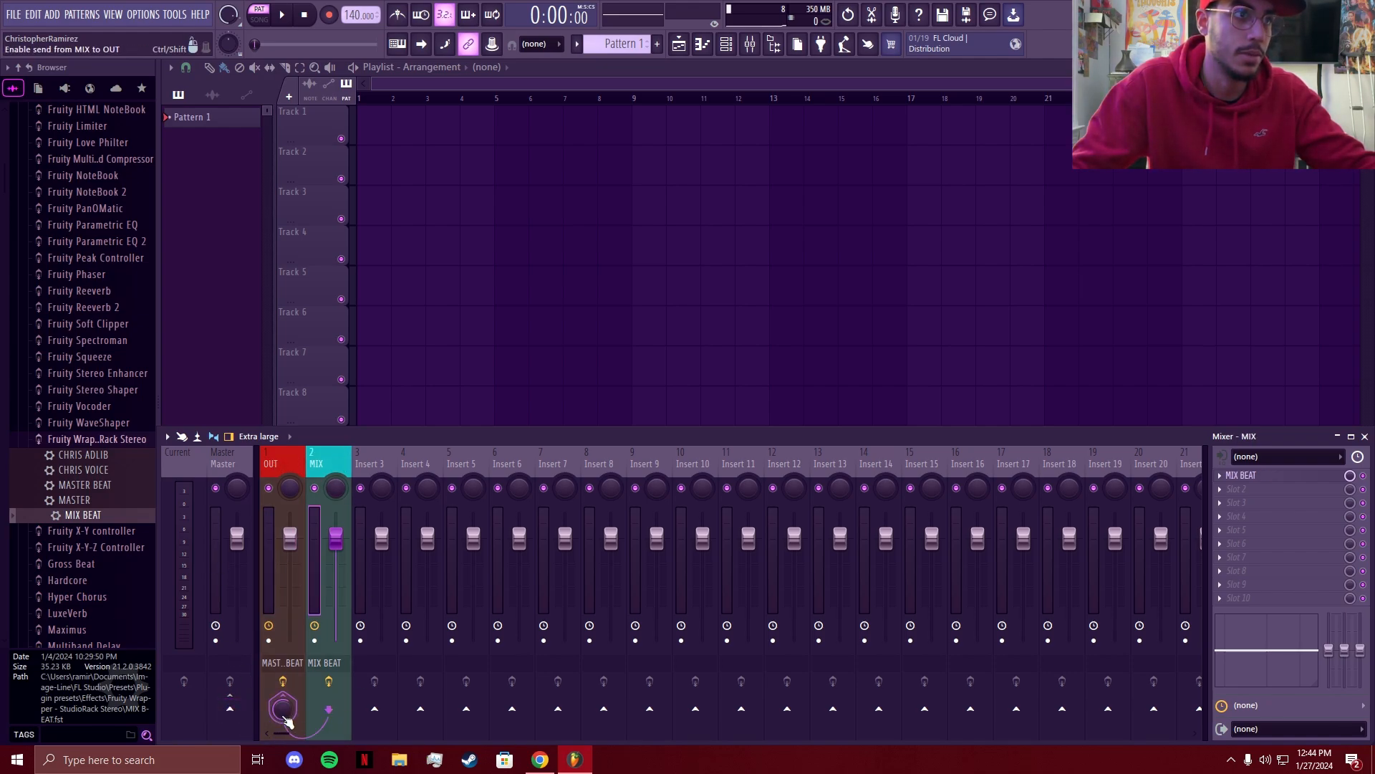
click(373, 453)
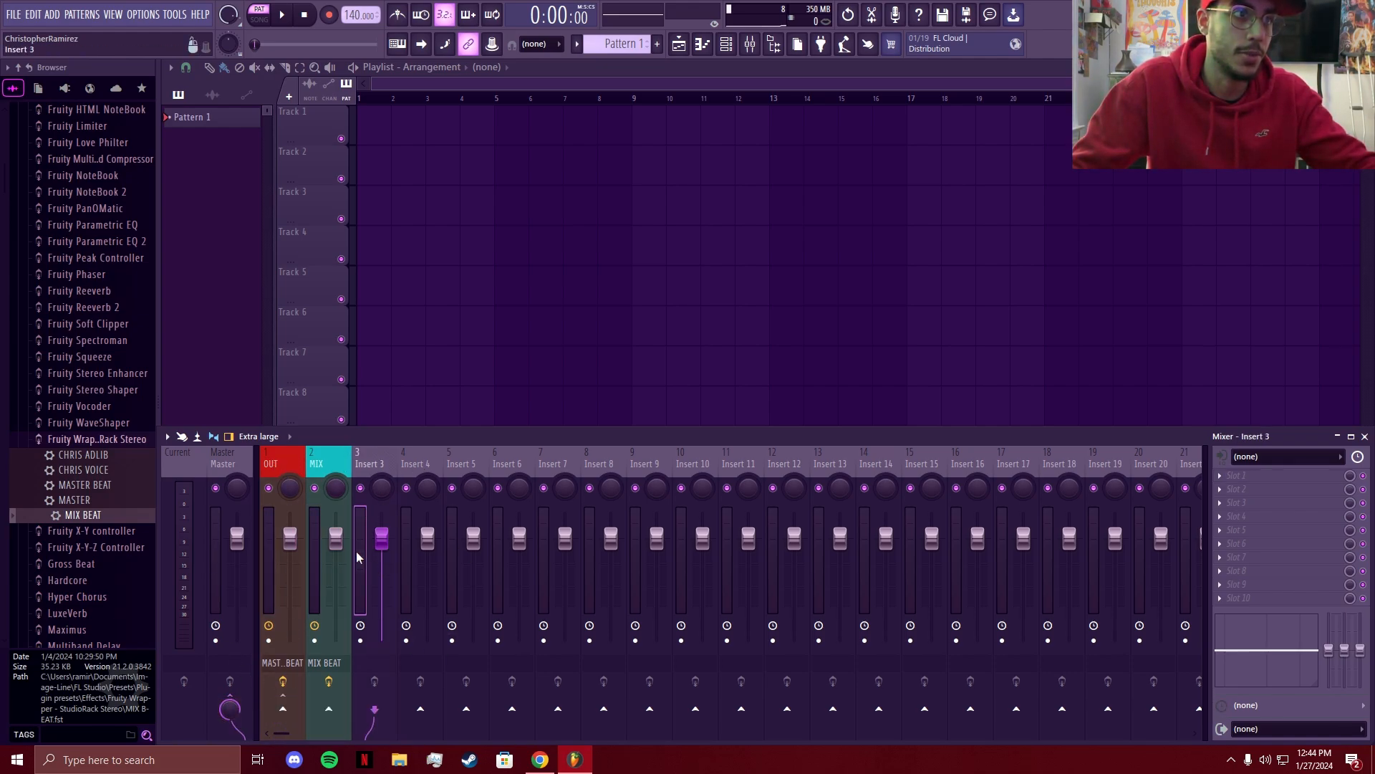
key(F2)
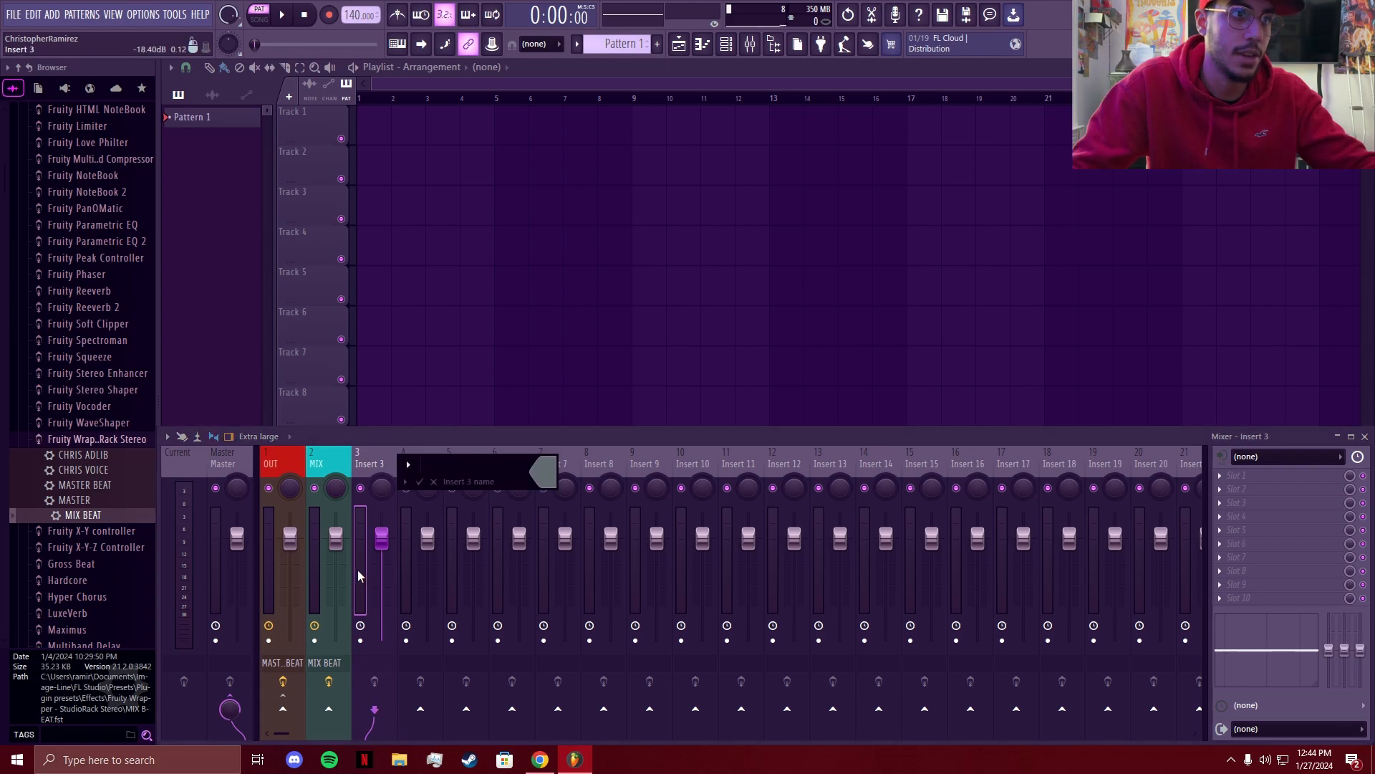
click(433, 482)
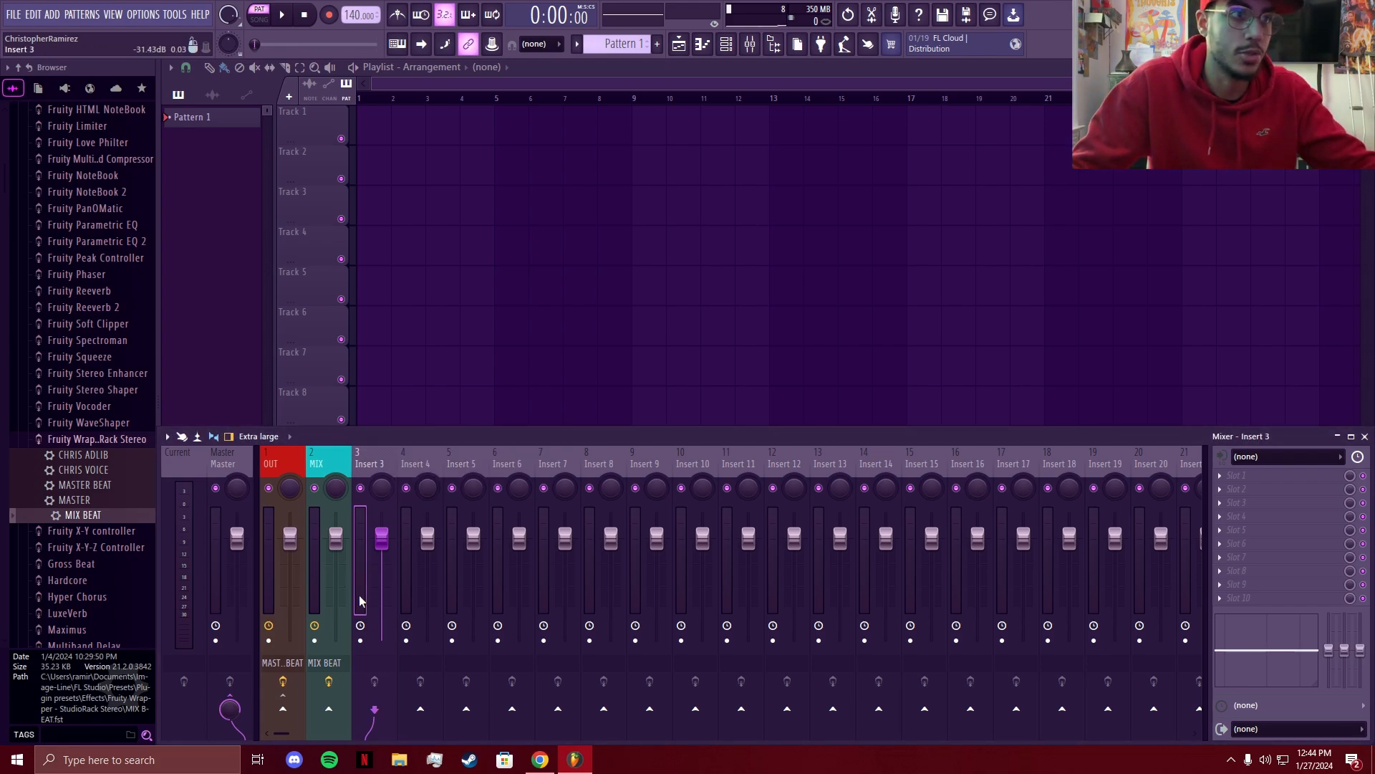
- Select all mixer inserts from Insert 3 to Insert 125 and route them only to the MIX track
drag(359, 594, 1160, 665)
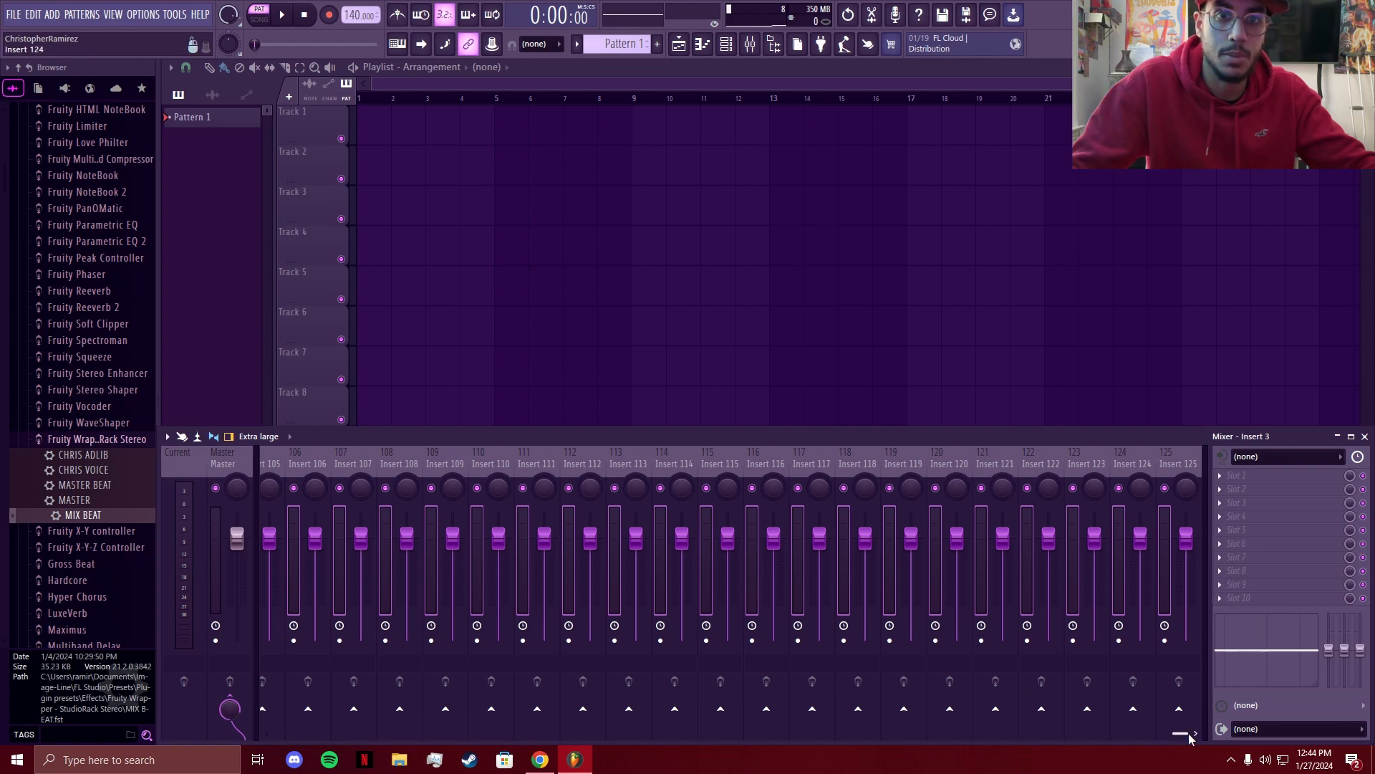
drag(1188, 734, 281, 733)
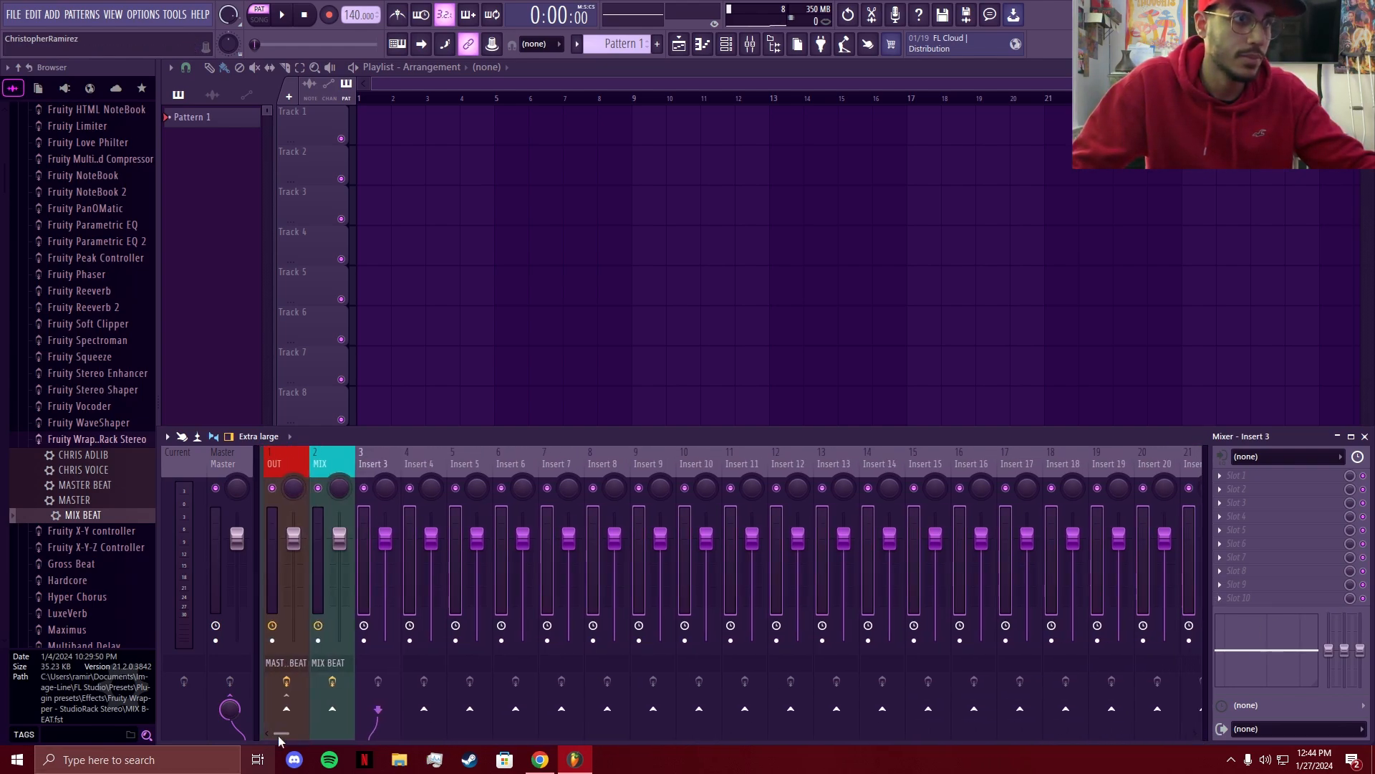
right_click(331, 712)
click(374, 694)
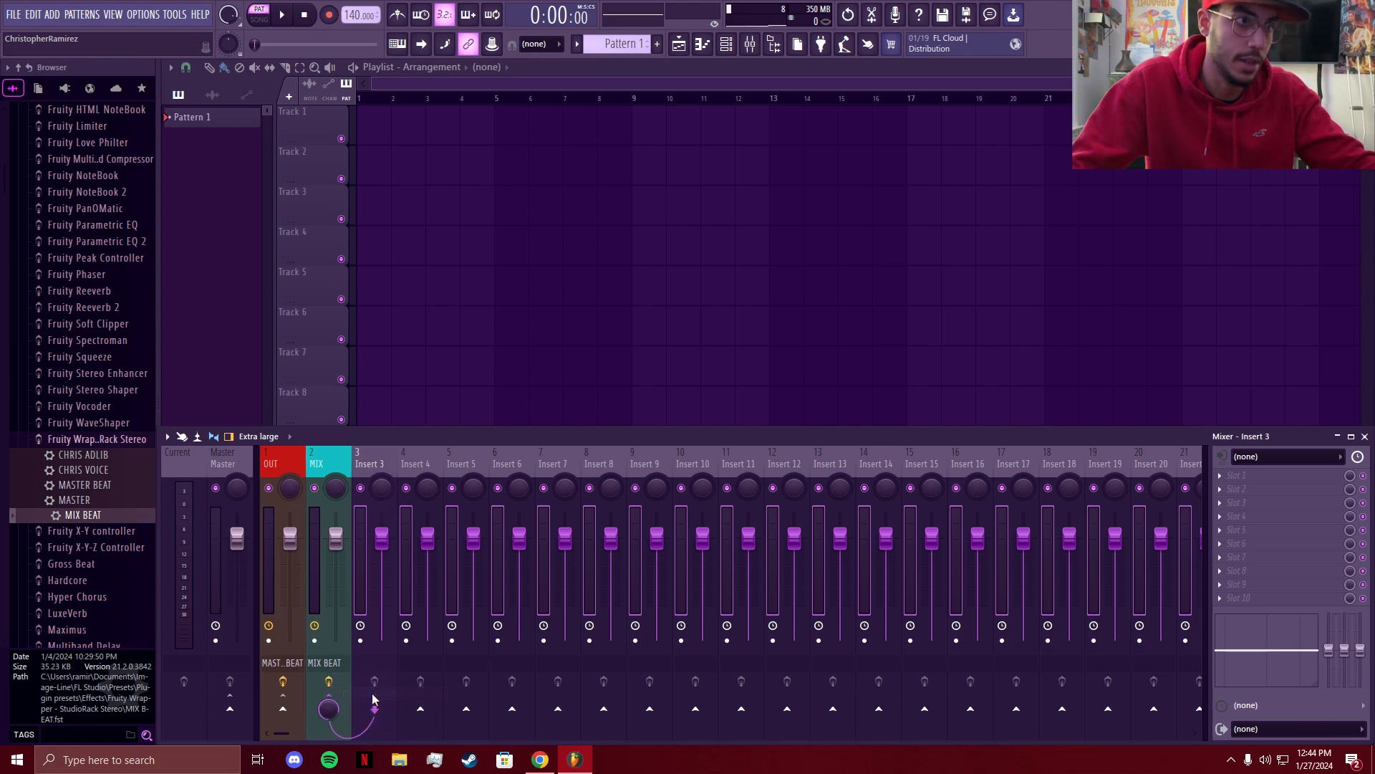
- Review the MIX track's routing and the plugin chain inside its MIX BEAT rack
click(335, 463)
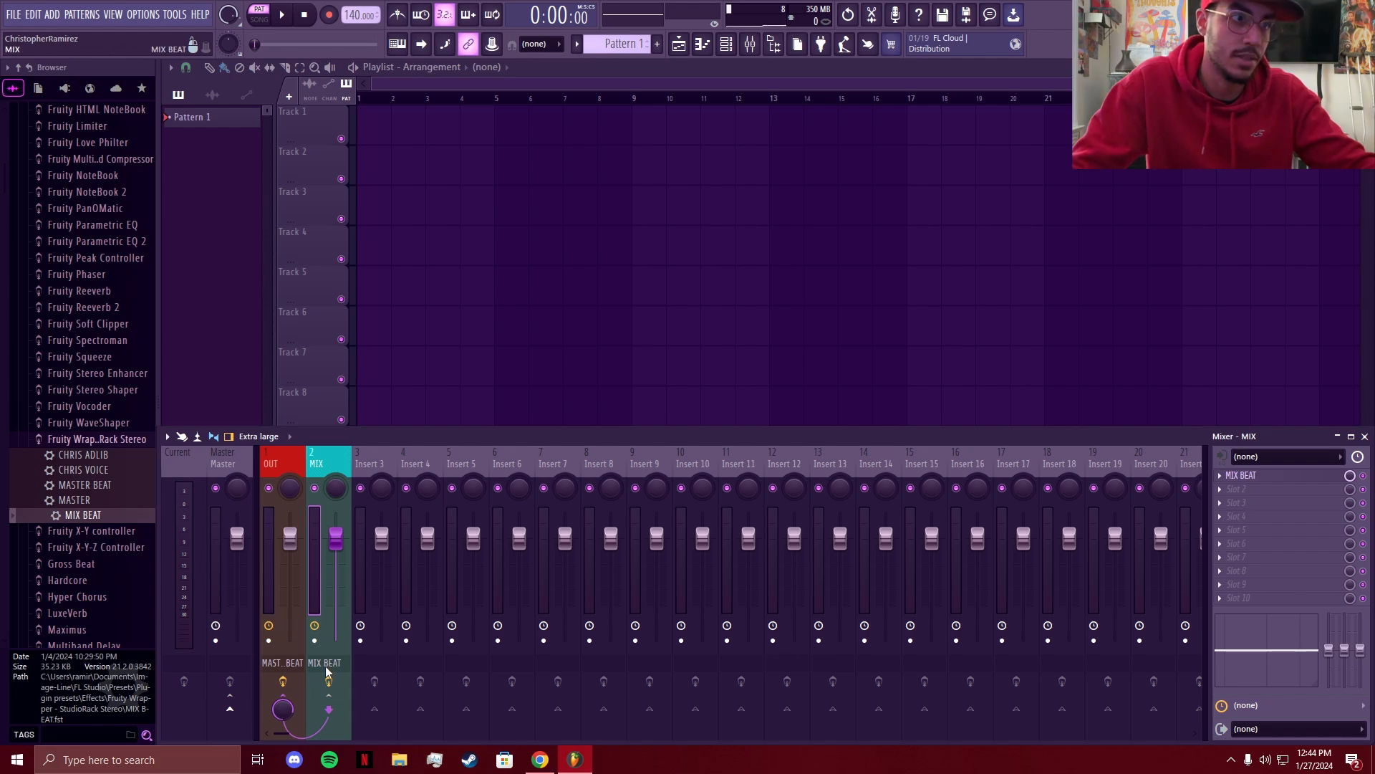
click(1240, 476)
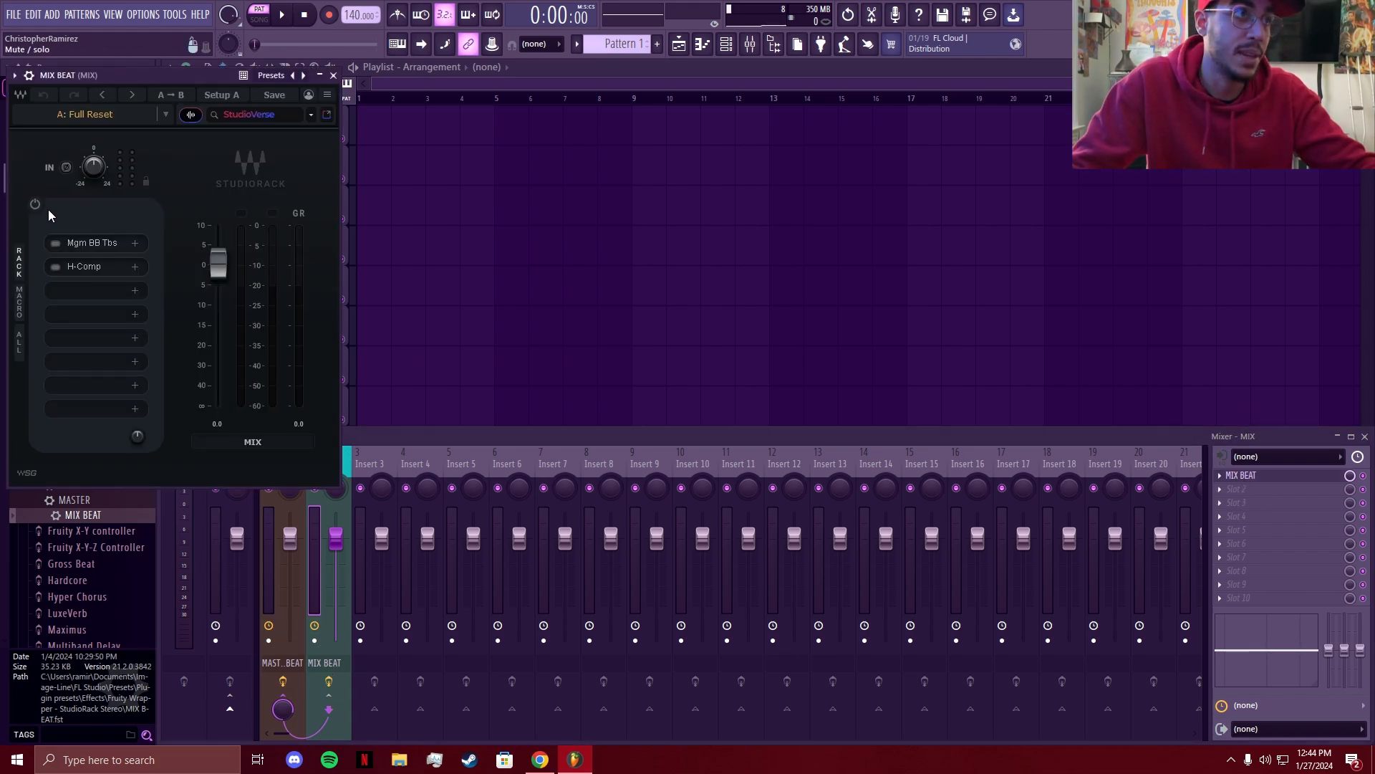
click(333, 75)
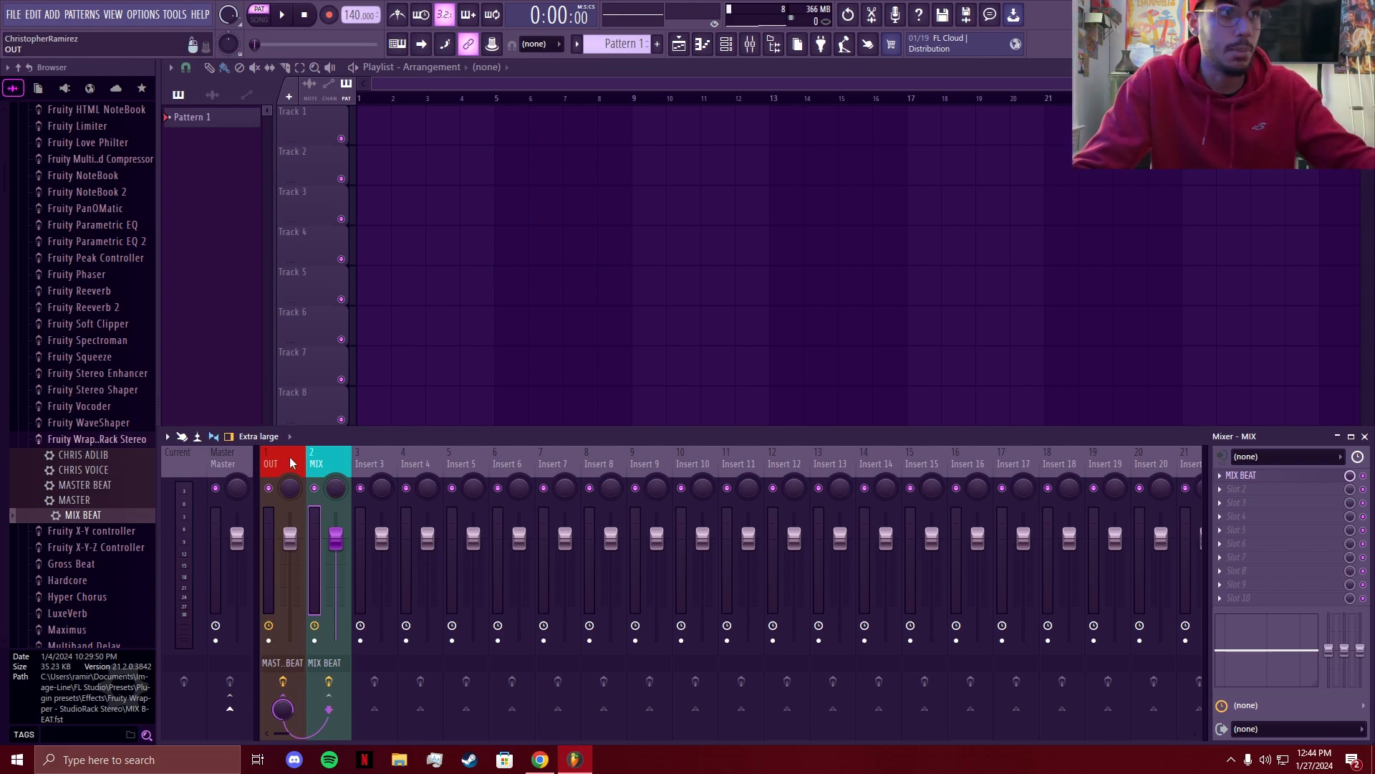
click(1263, 475)
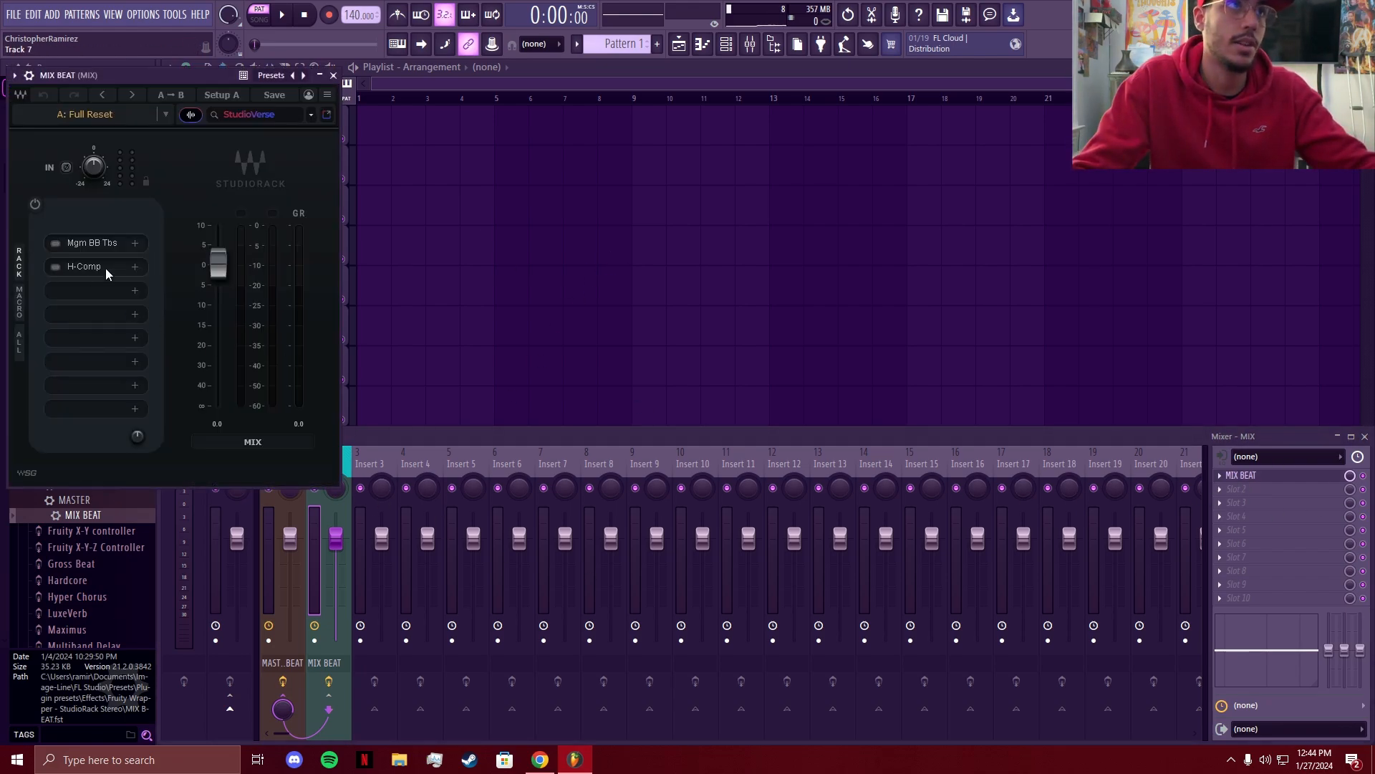
click(335, 76)
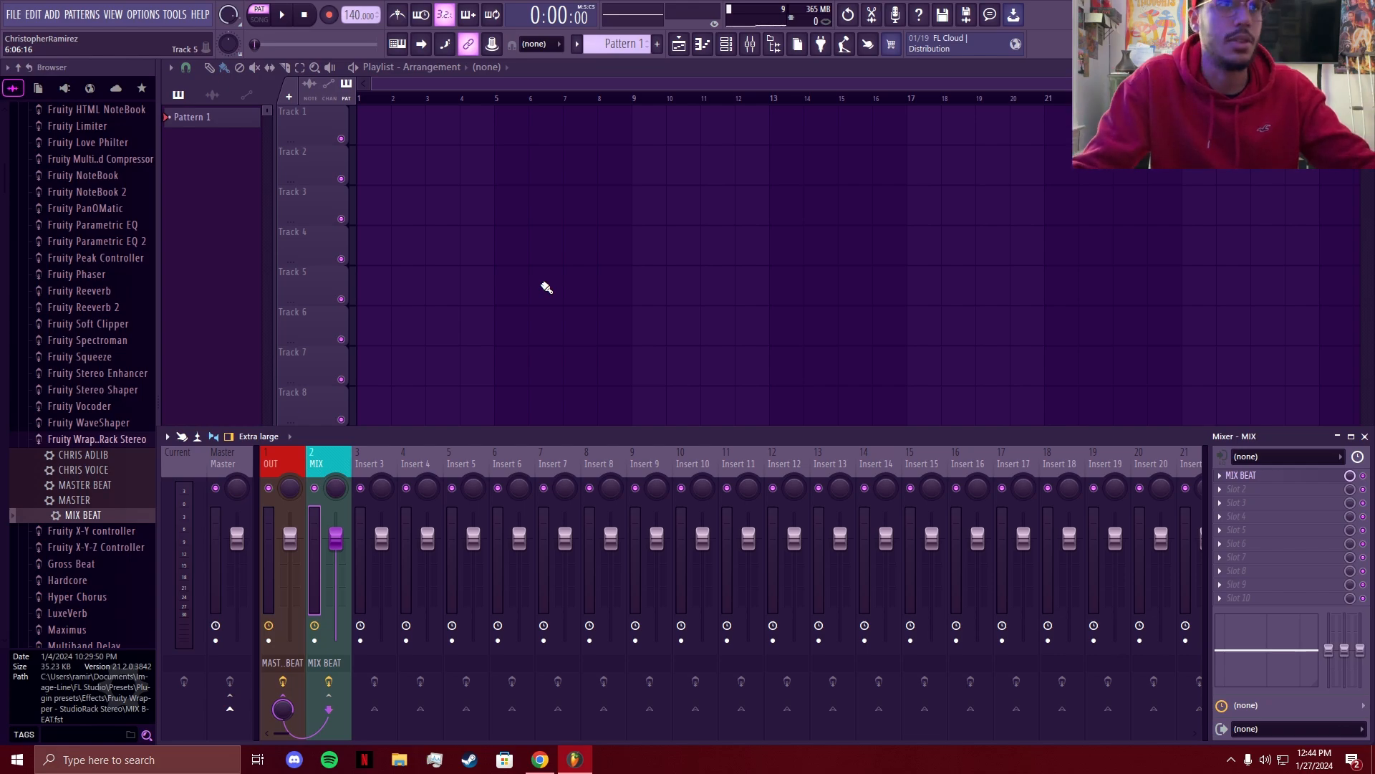
- Name mixer Insert 3 "rev" and color it green
click(387, 462)
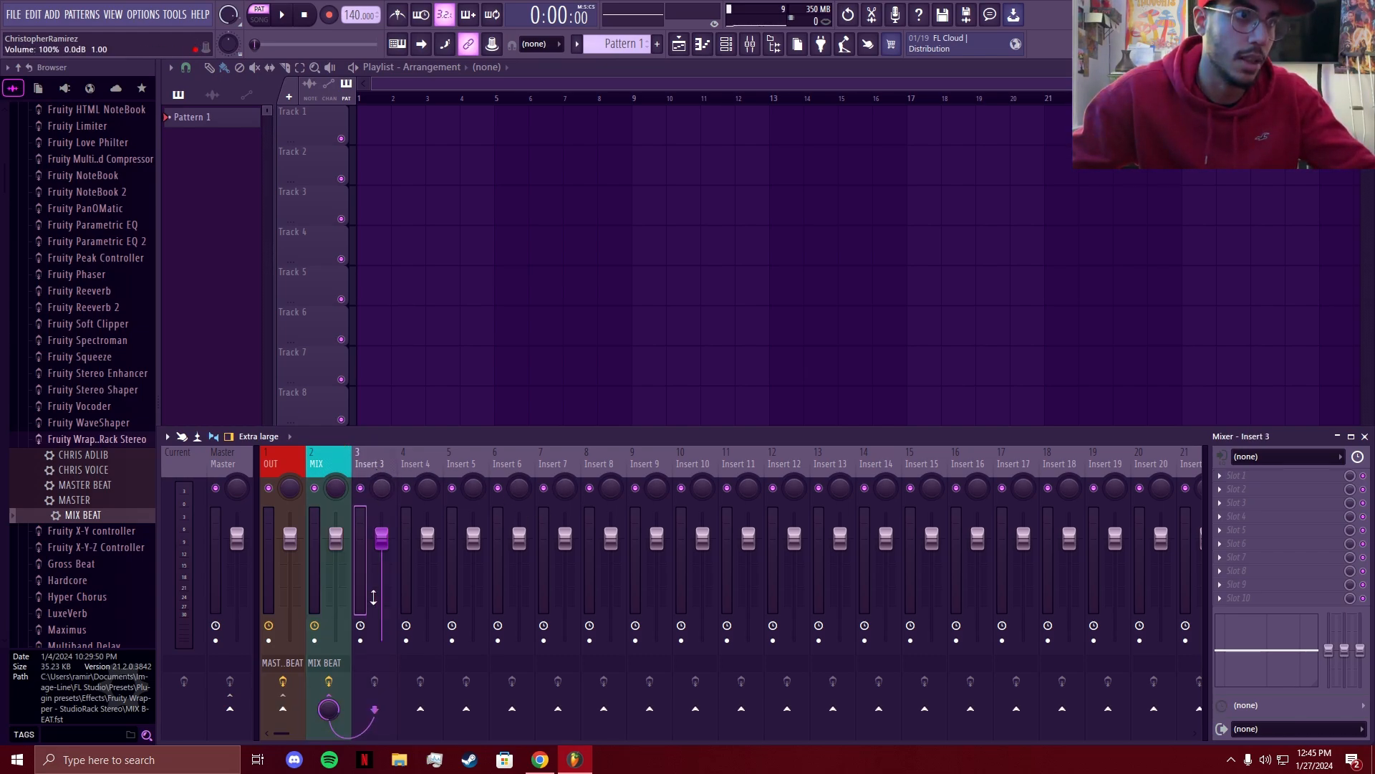
key(F2)
text(rev)
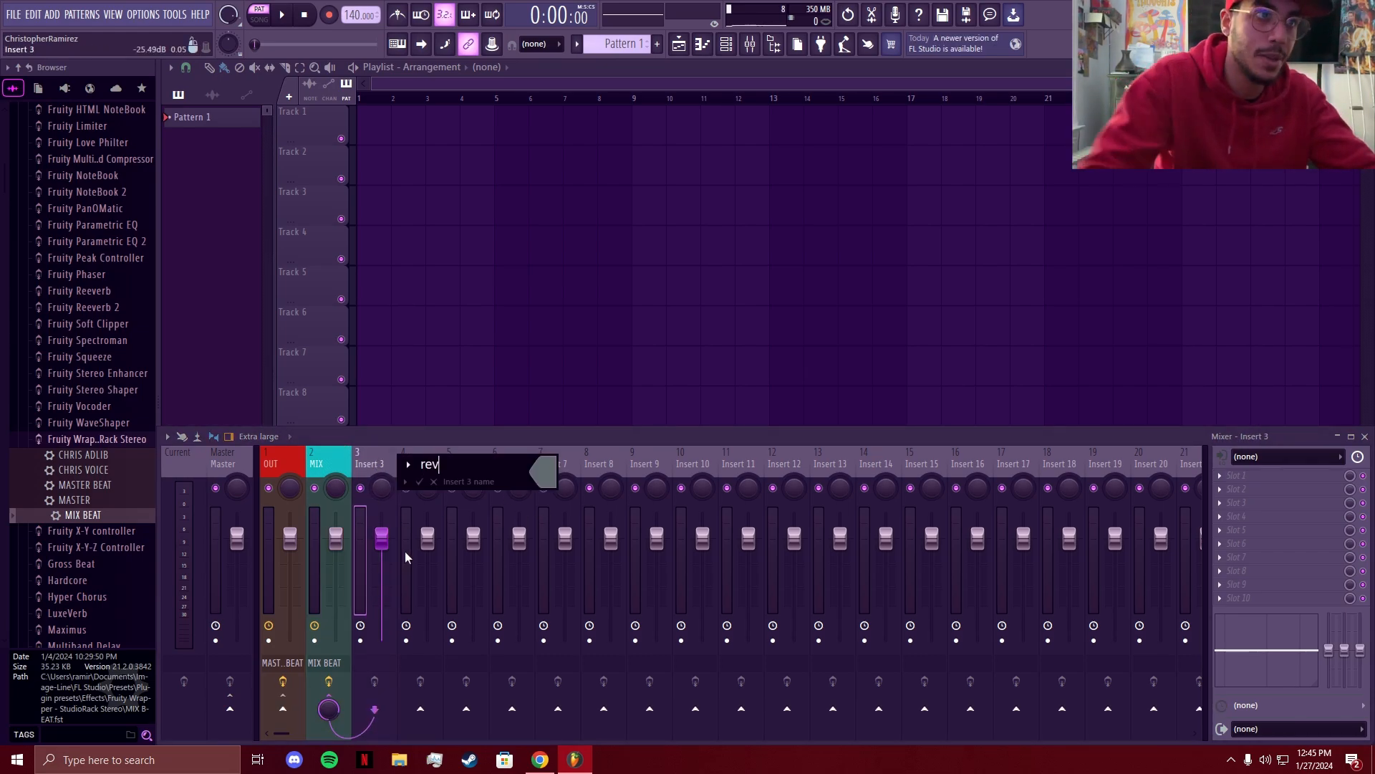
key(Return)
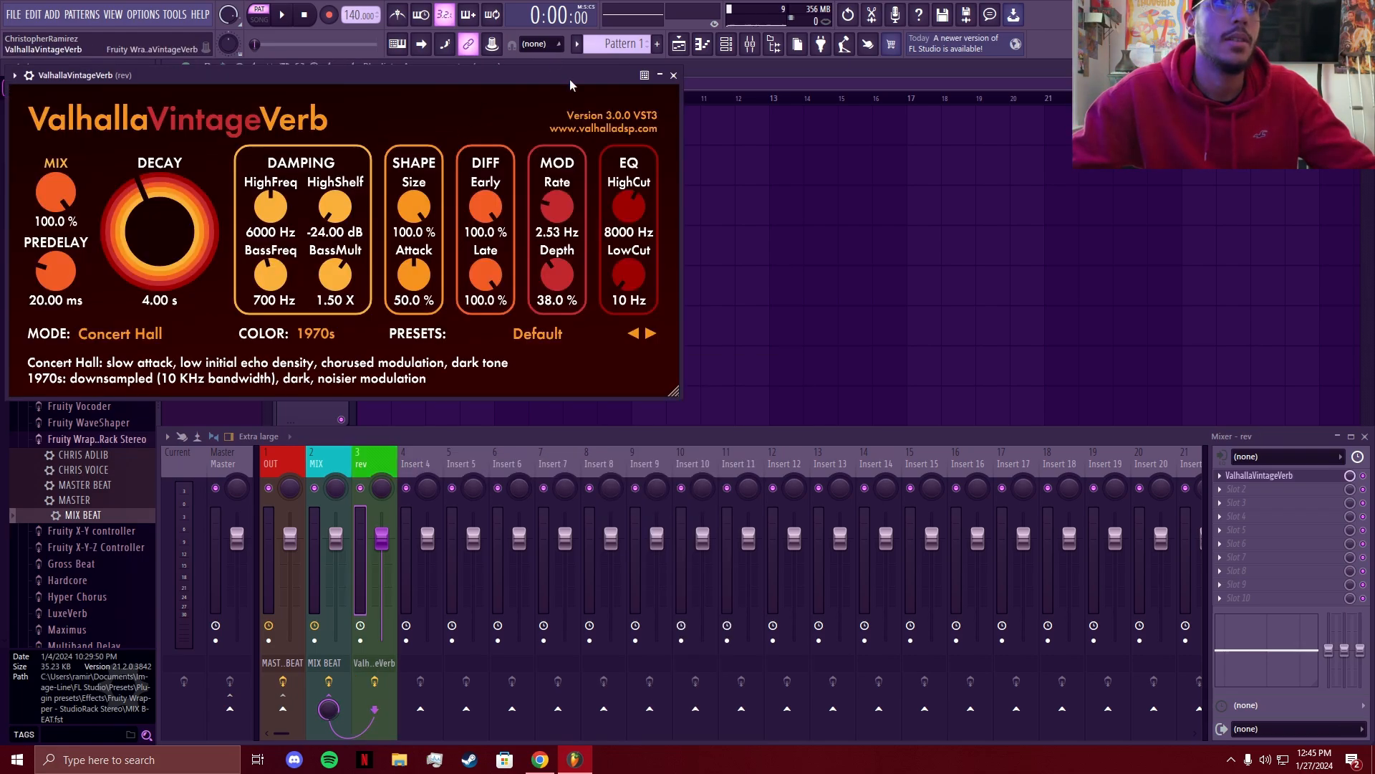
- Name mixer Insert 4 "del", color it orange and load Fruity delay bank in its first effect slot
click(660, 76)
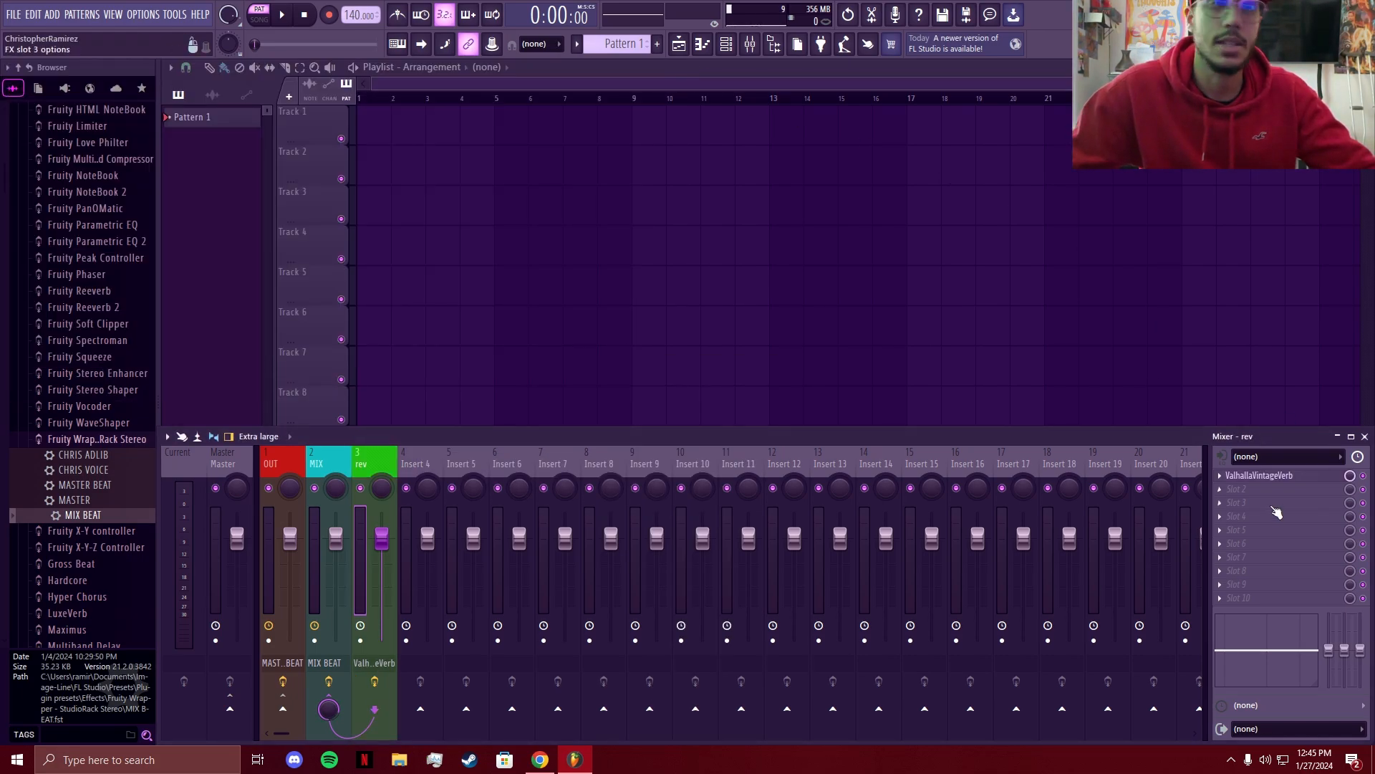
click(425, 462)
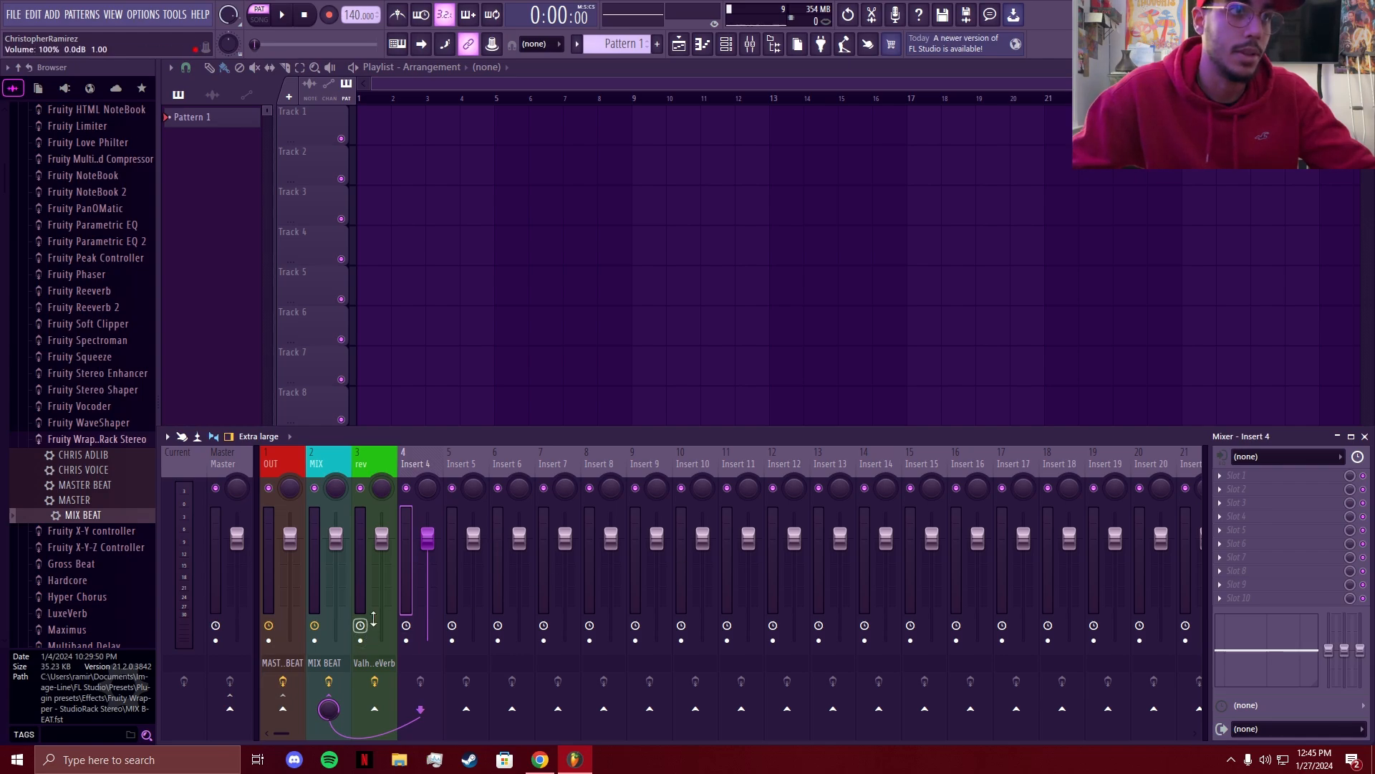
key(F2)
text(del)
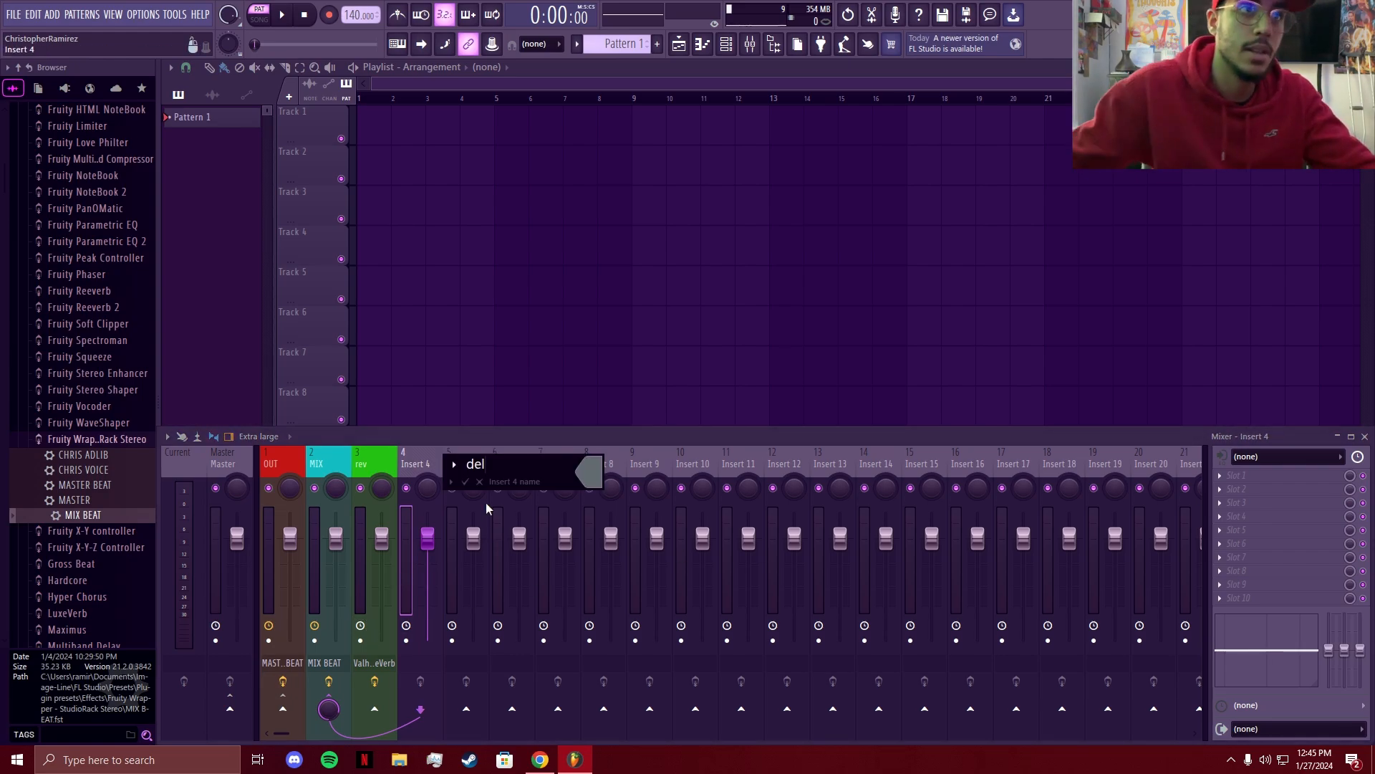
key(Return)
click(456, 112)
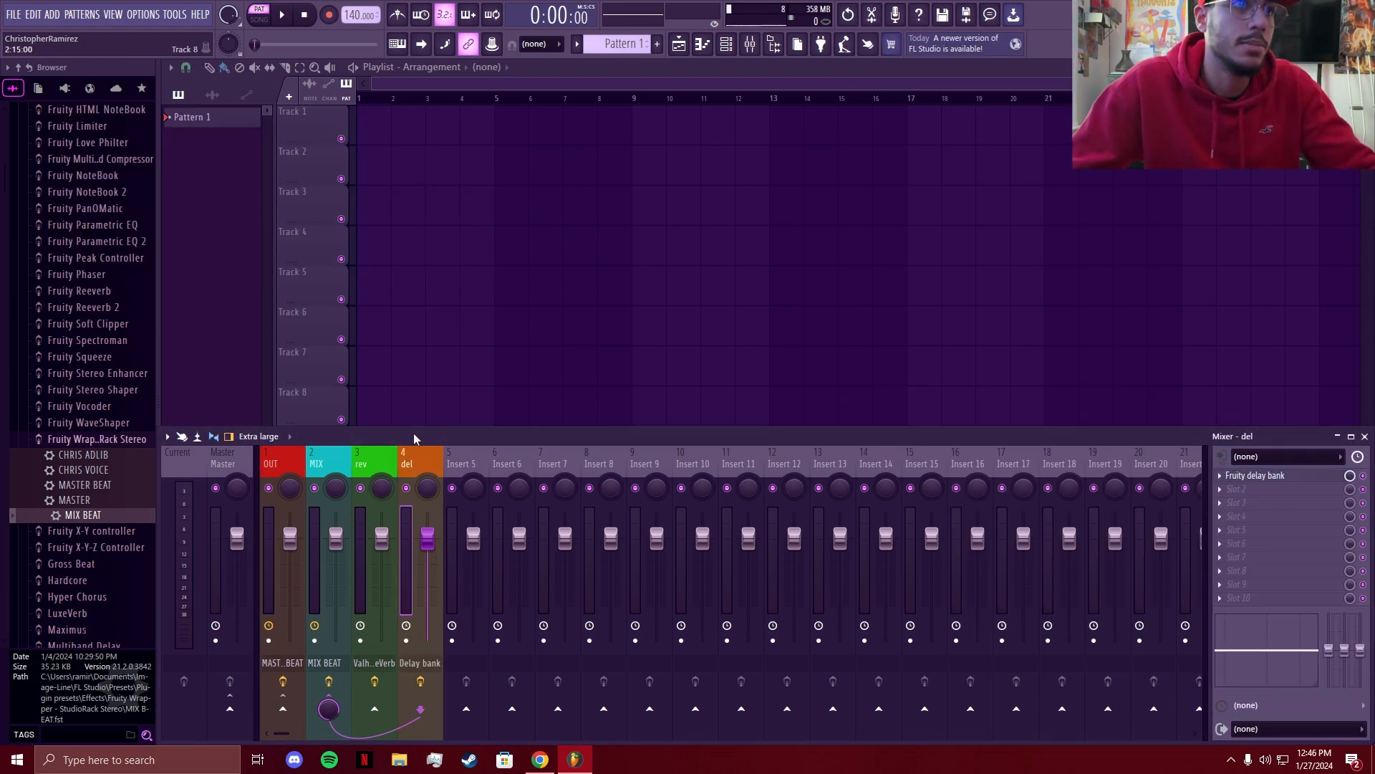
click(482, 460)
click(529, 462)
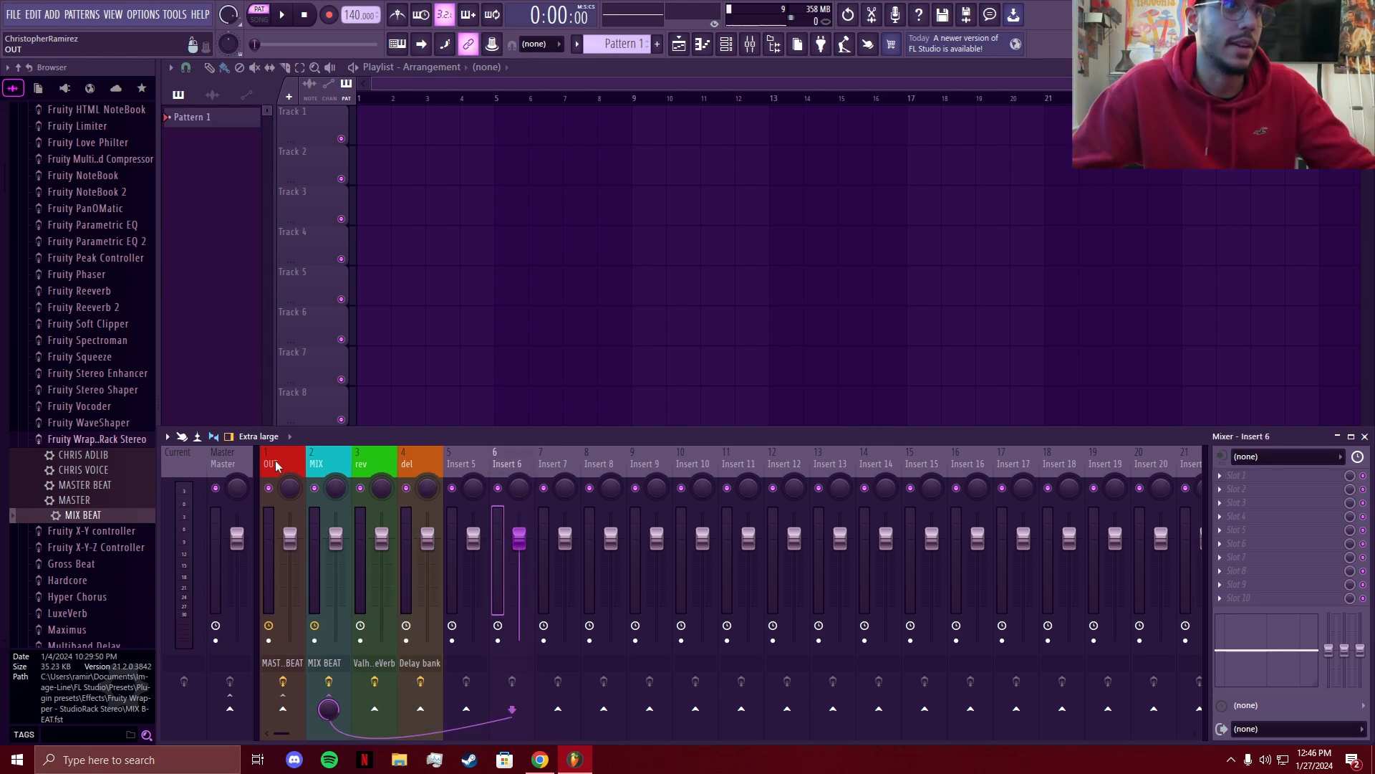
click(473, 464)
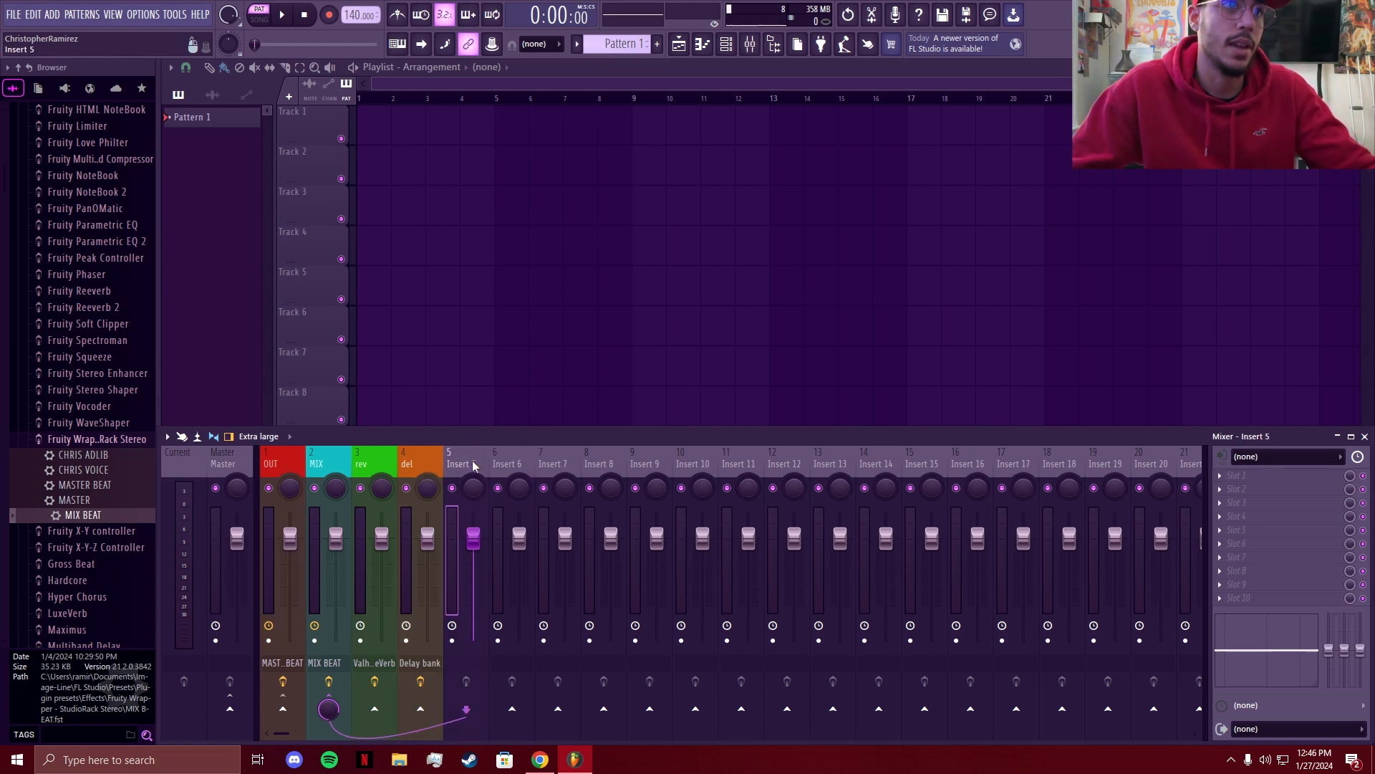
click(527, 465)
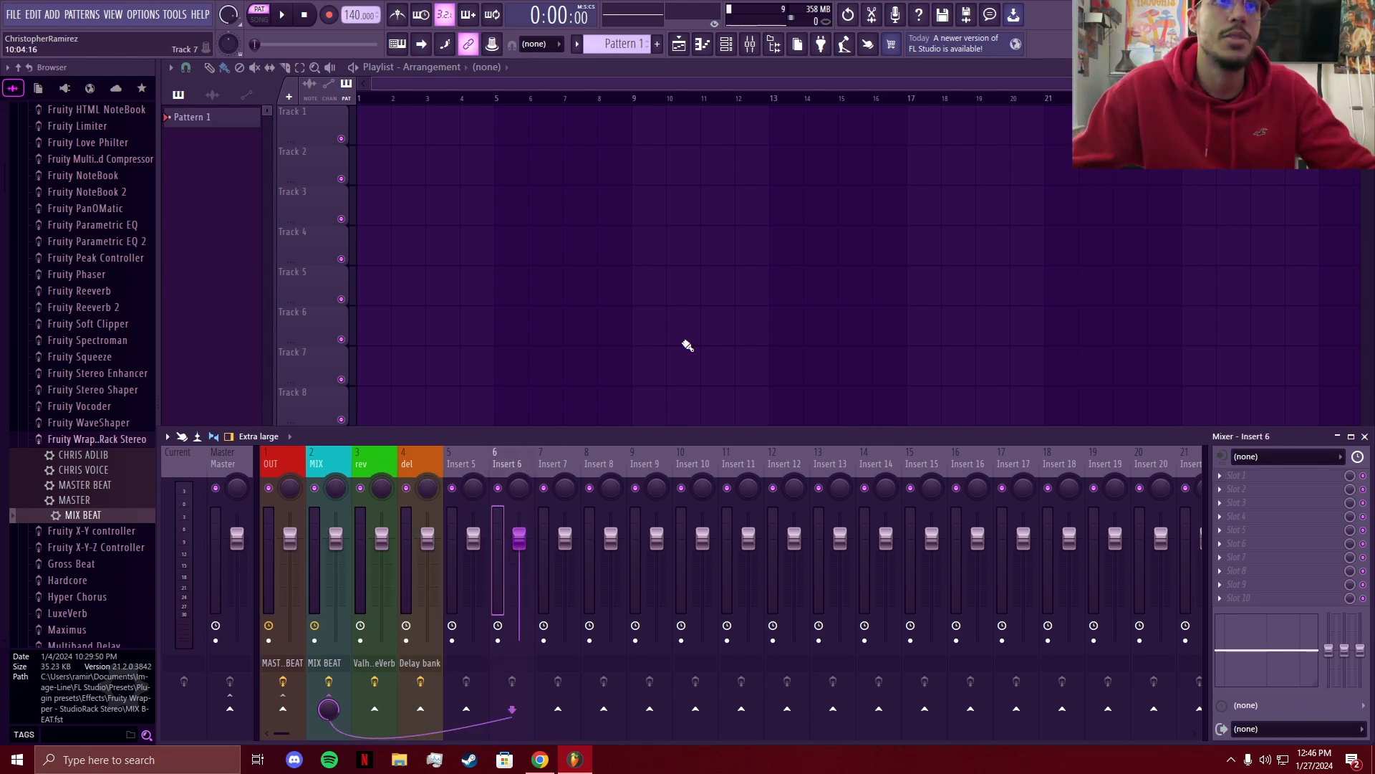
- Add Grand Rh..Stereo, Drumpad and Vital channels to the Channel rack and try linking them to mixer inserts 5 to 7
click(730, 47)
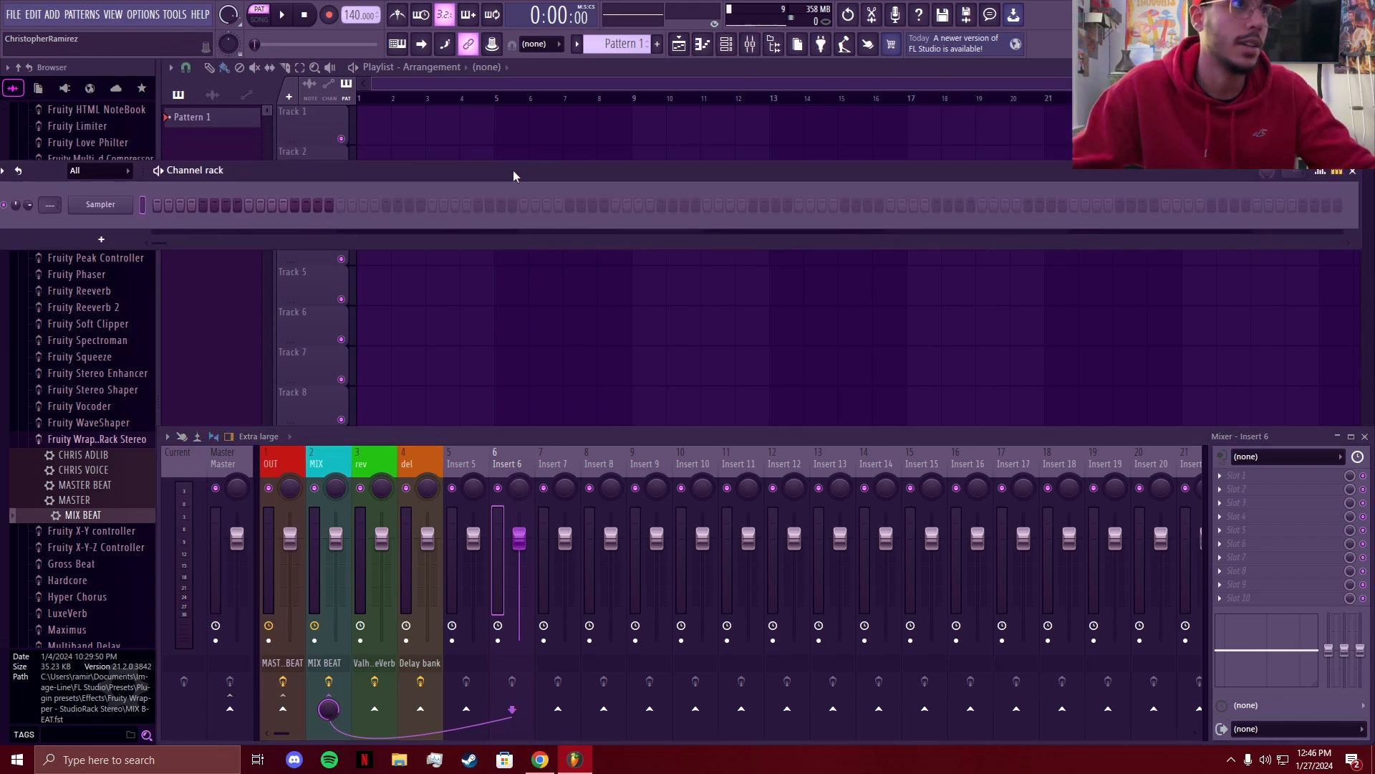
drag(513, 176, 932, 114)
click(465, 176)
click(492, 170)
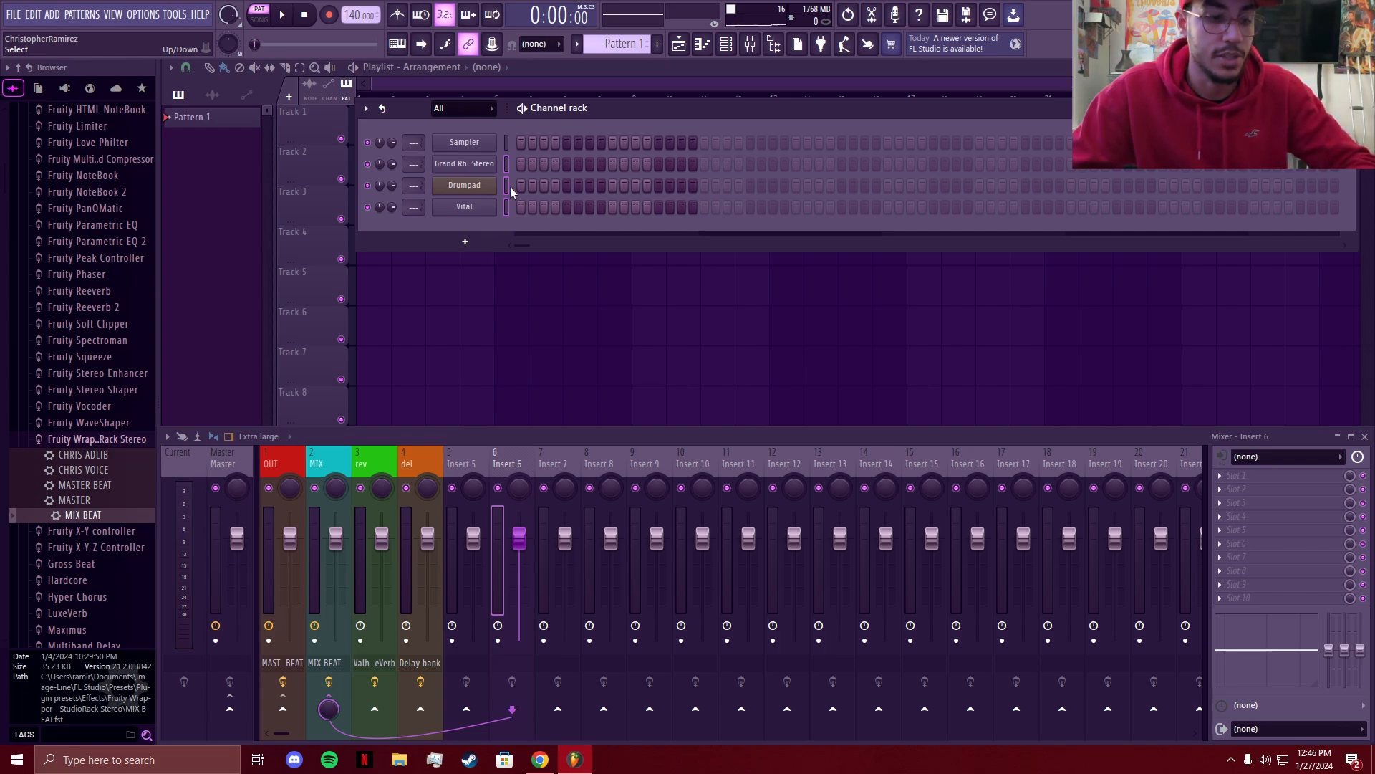
key(ctrl+l)
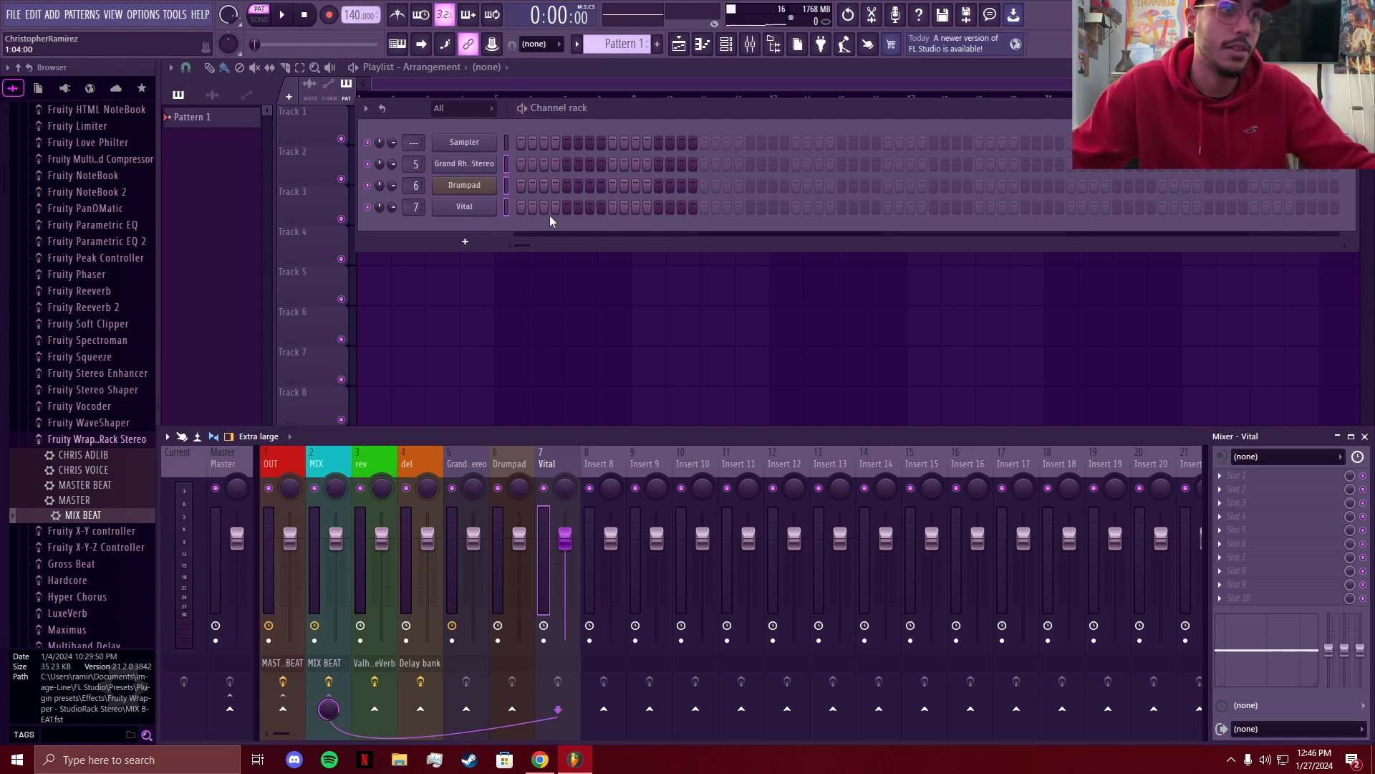
key(ctrl+z)
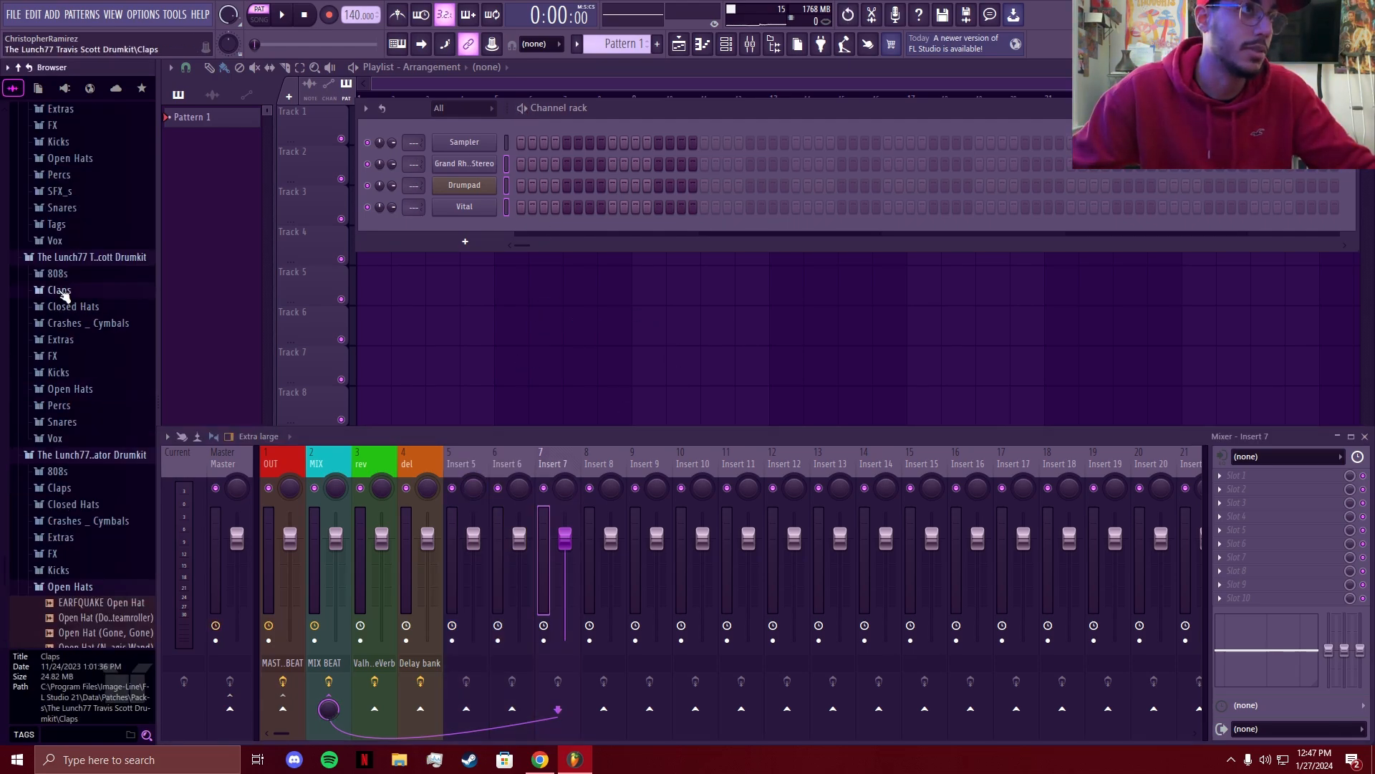
- Add the "(Clap) pick up the phone" sample as a channel with hits on steps 5 and 13, and link it to mixer Insert 5
click(64, 290)
click(91, 397)
click(96, 442)
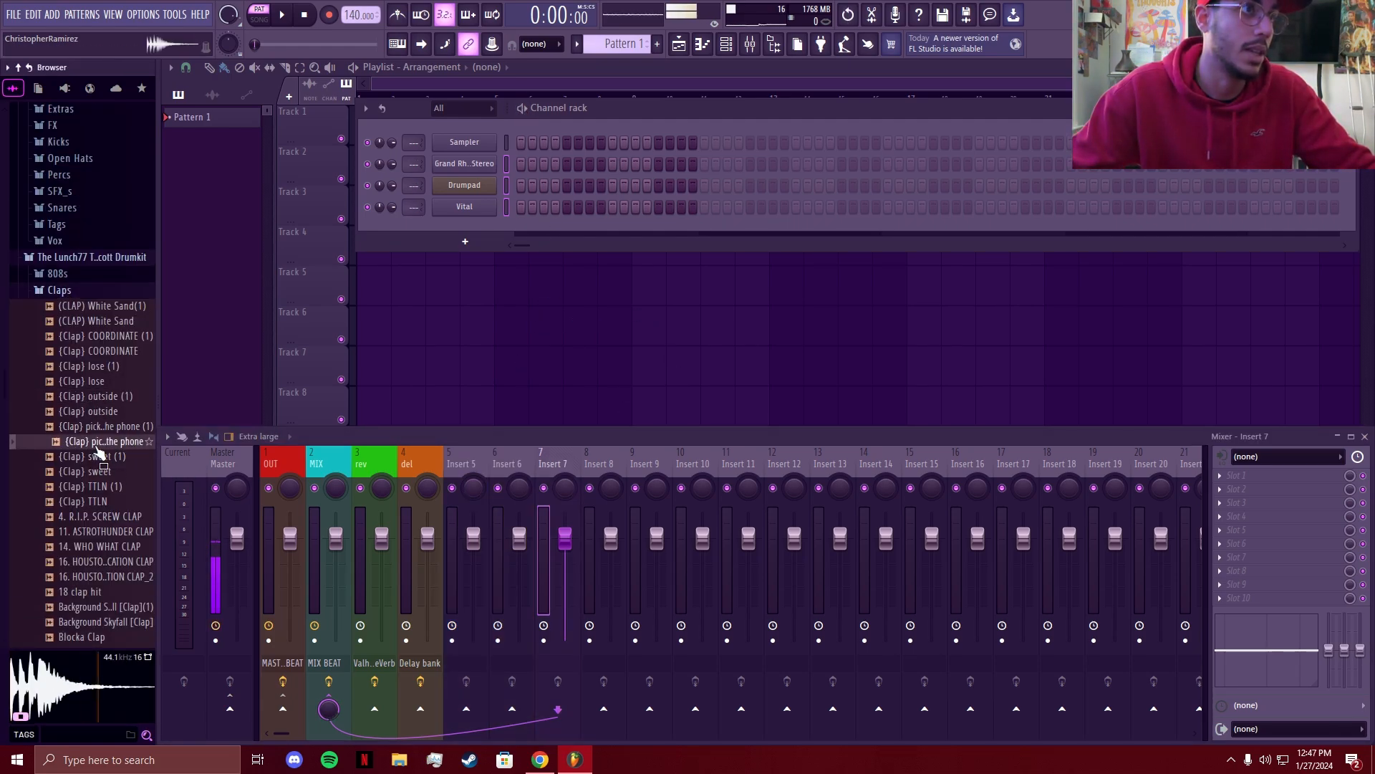
right_click(73, 440)
click(135, 442)
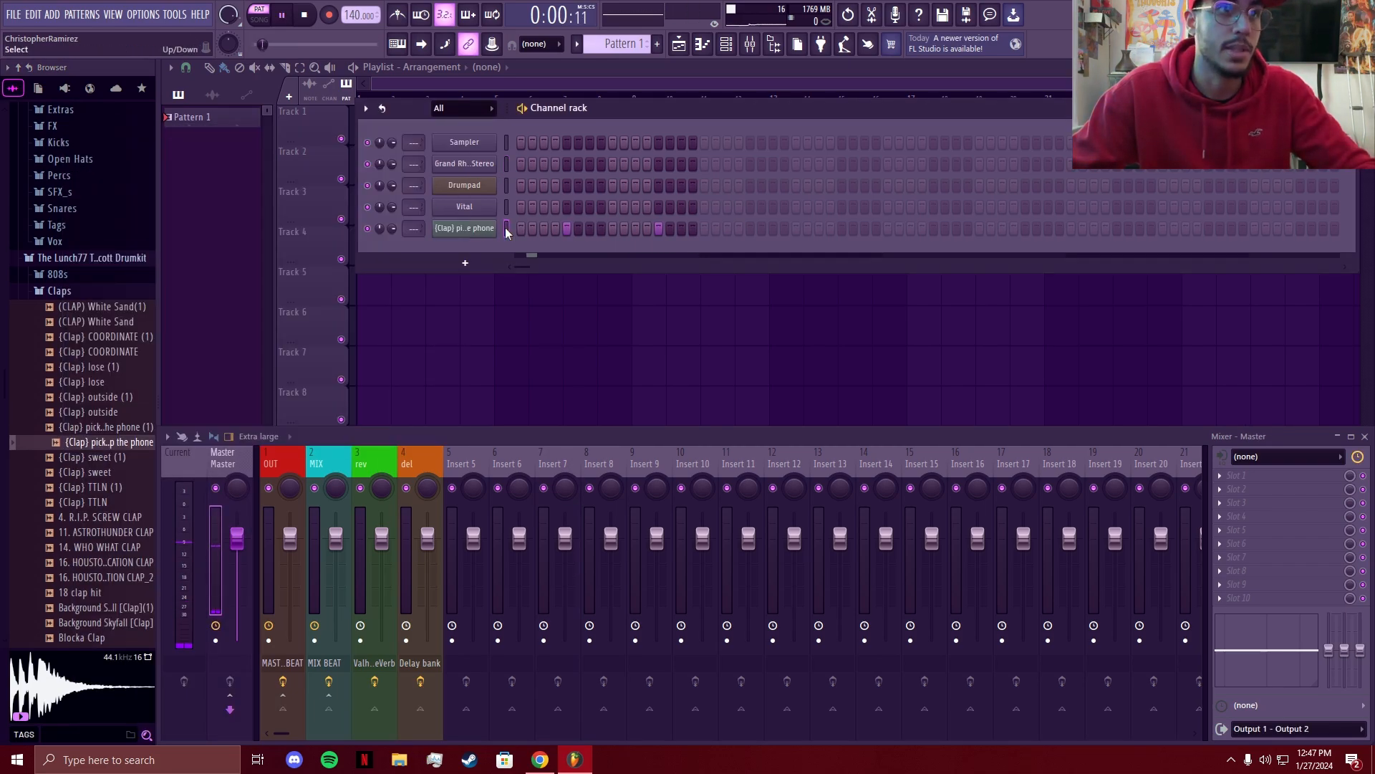
key(ctrl+l)
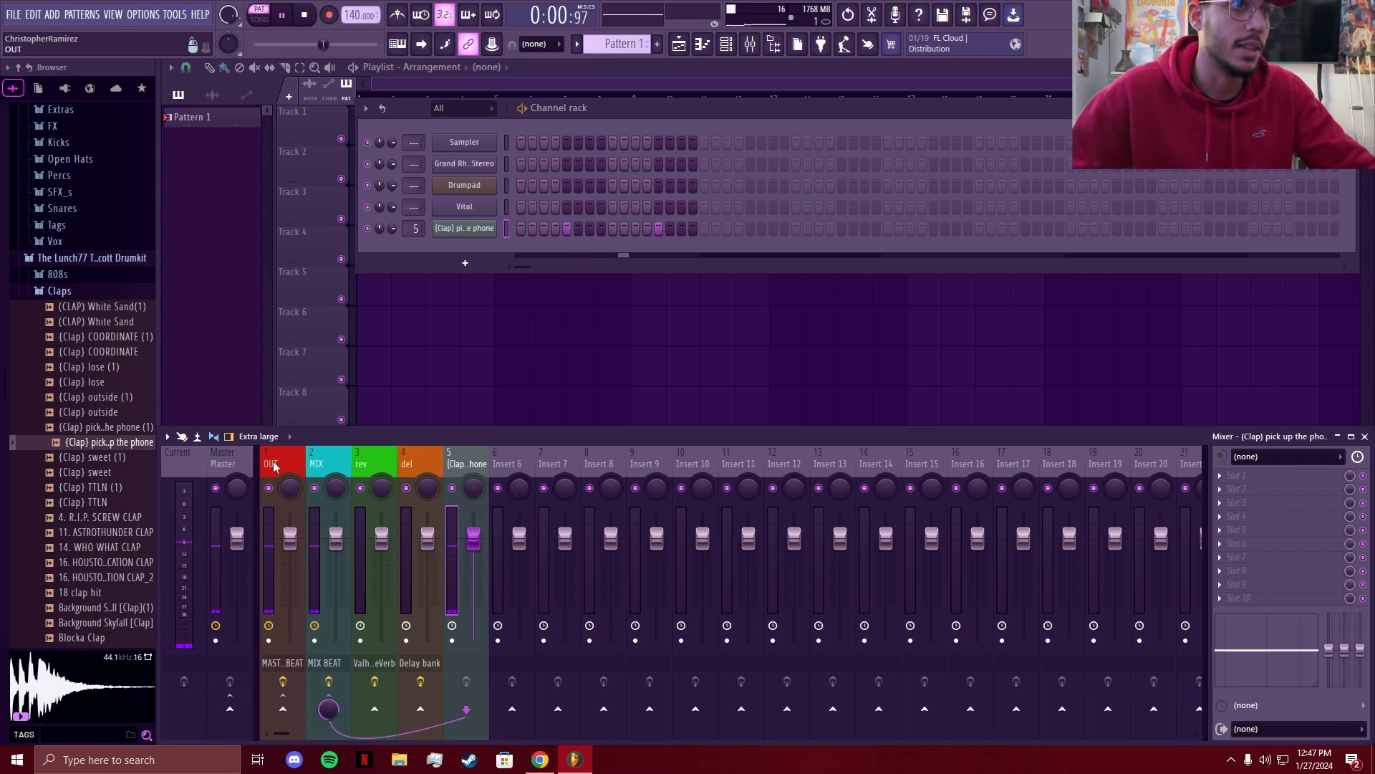
- Try sending the clap track to rev at a 57% level, and remove that send
click(375, 709)
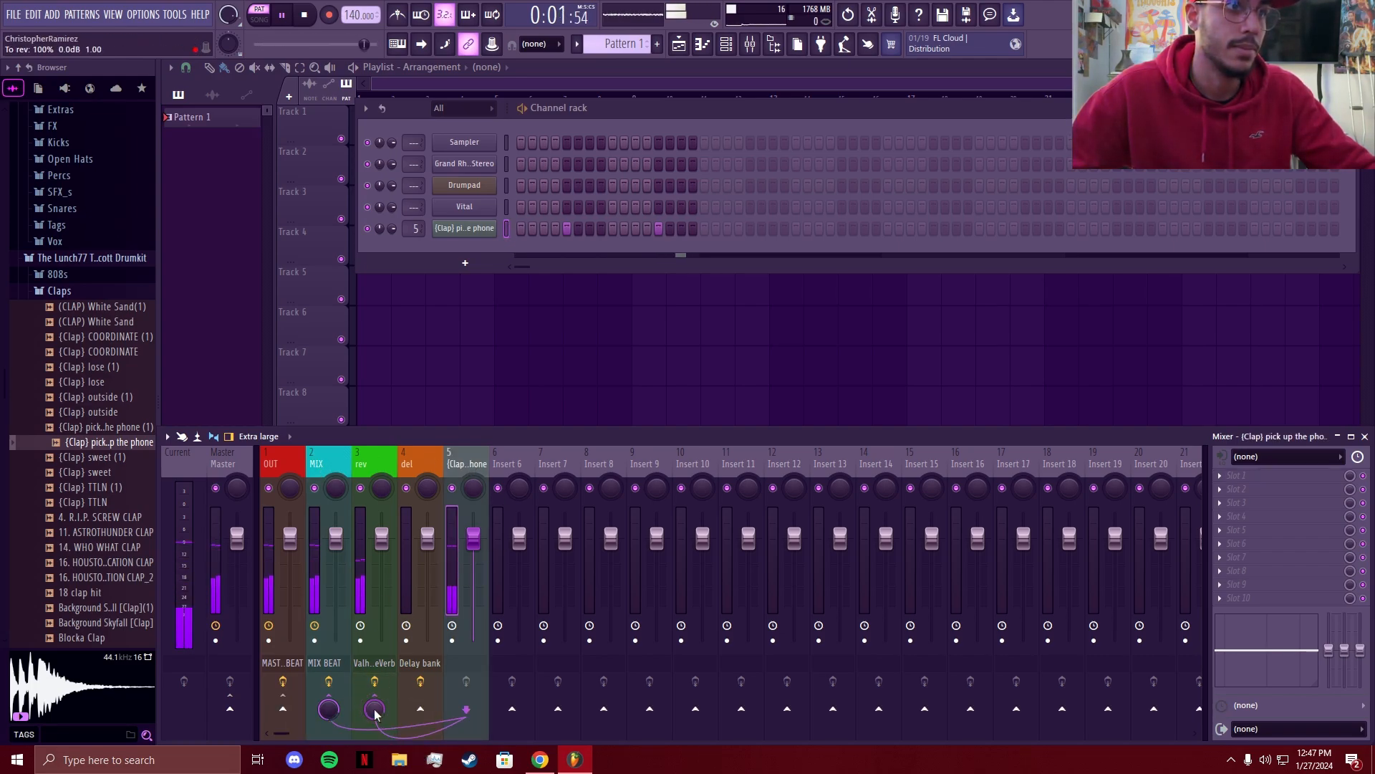
drag(376, 714, 376, 725)
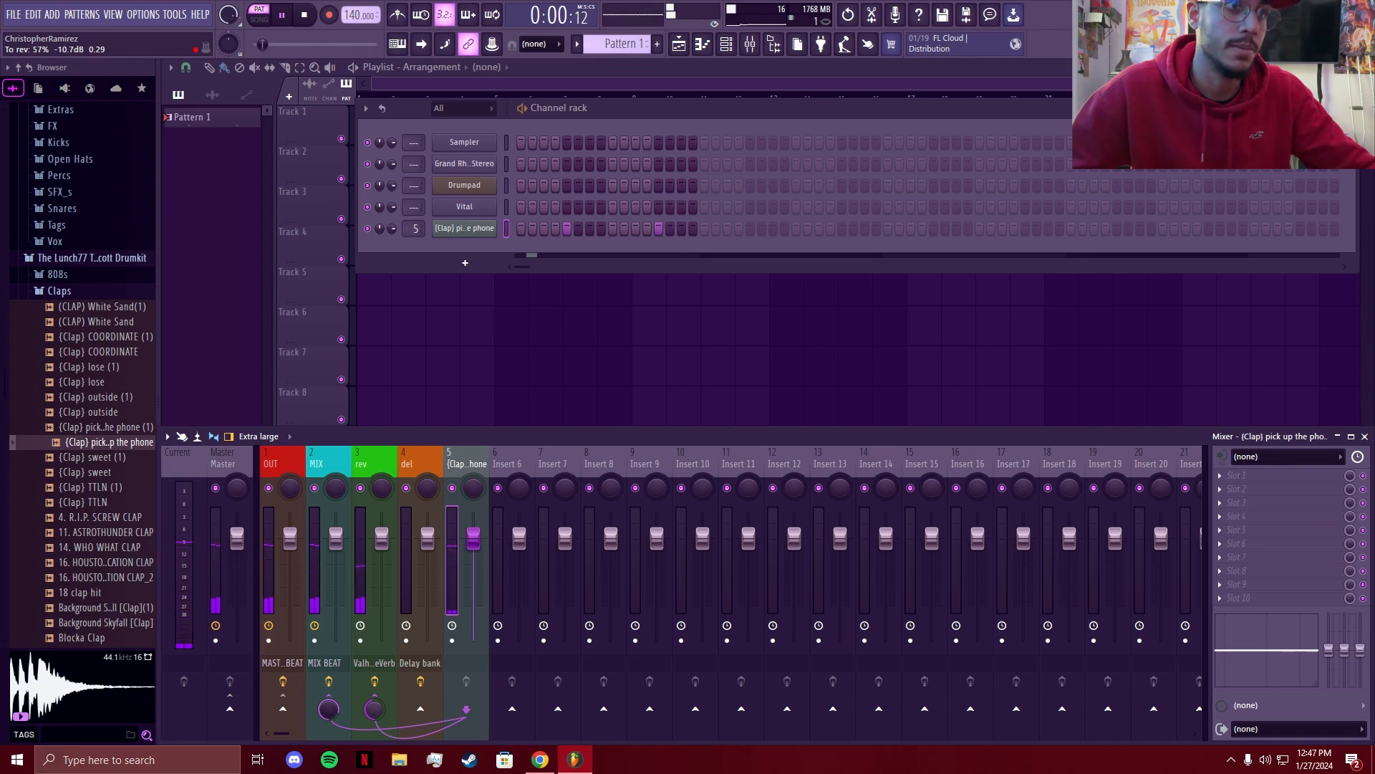
click(374, 710)
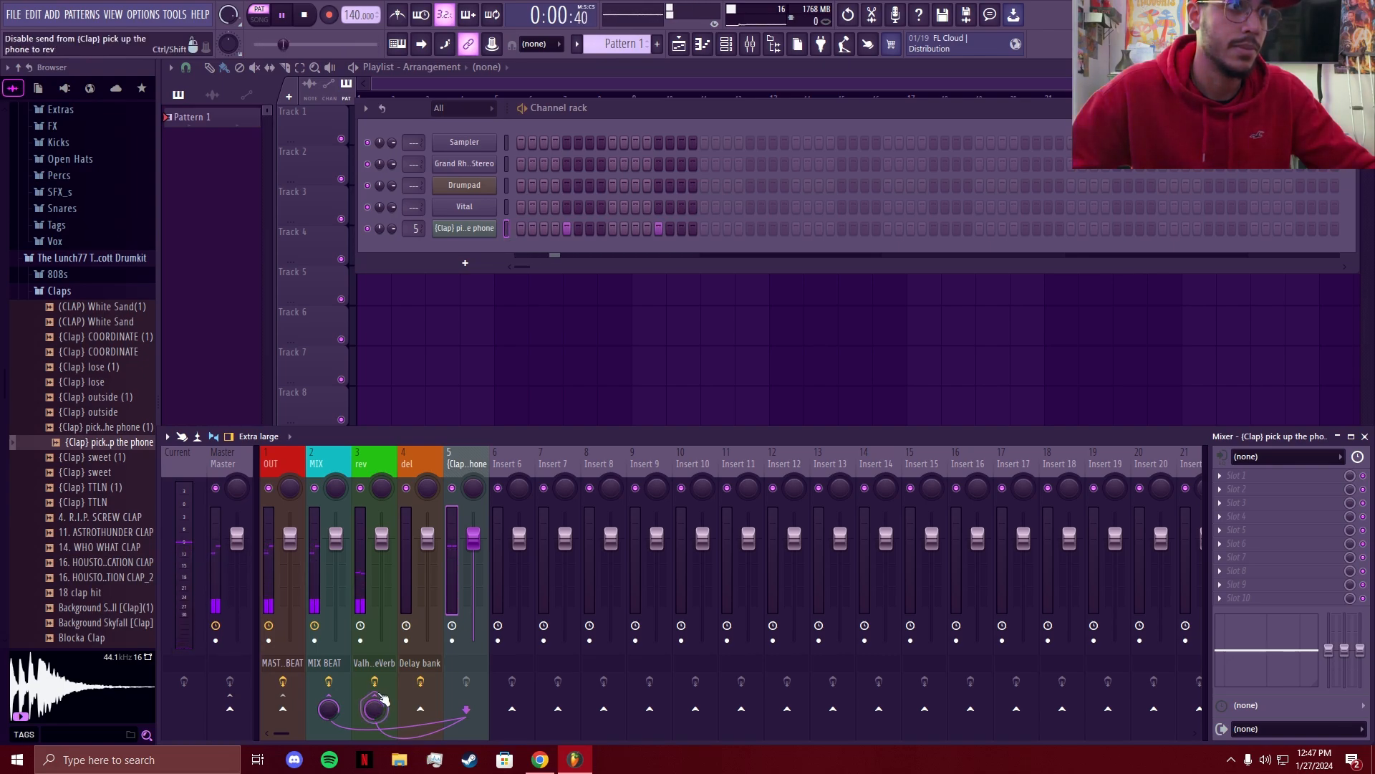
- Try sending the clap track to del at an 84% level, remove that send and stop playback
click(421, 709)
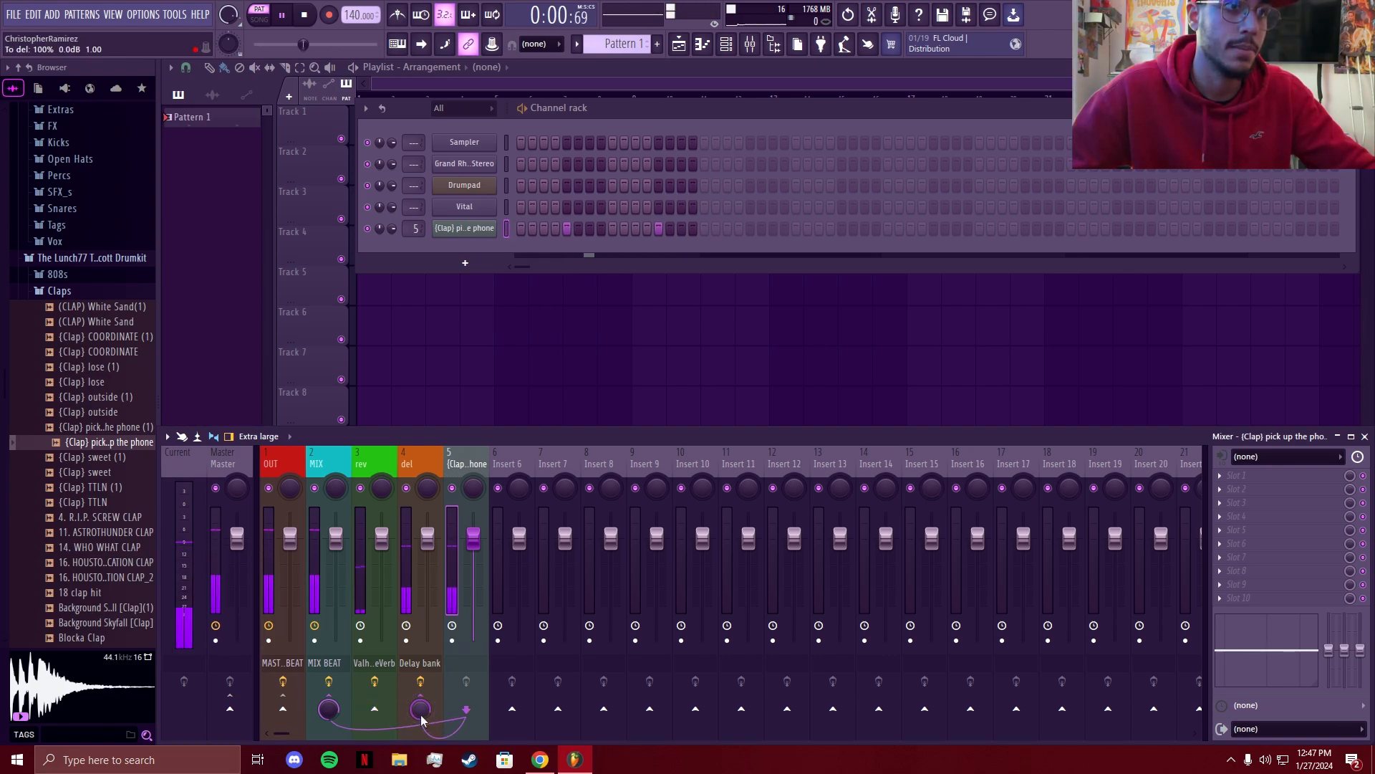
drag(421, 712, 421, 731)
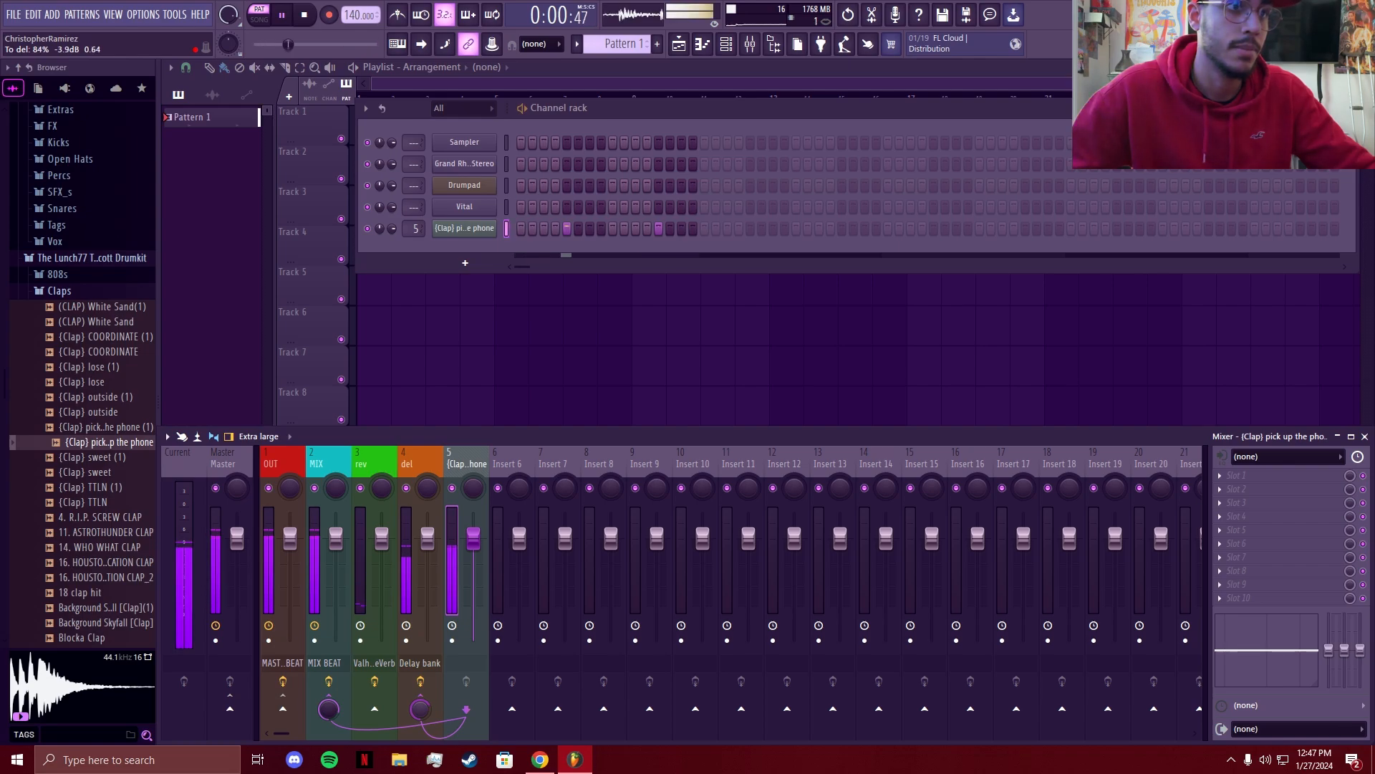
click(422, 708)
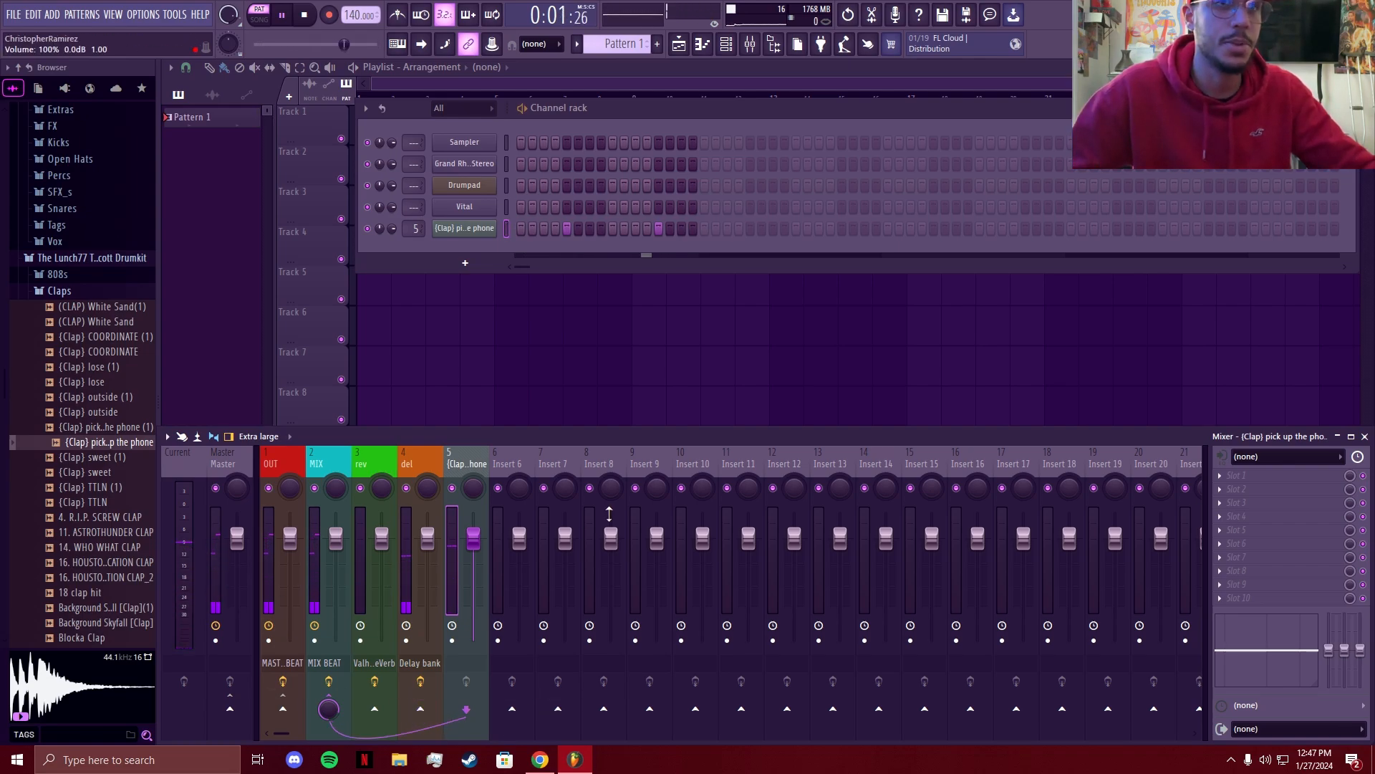
key(space)
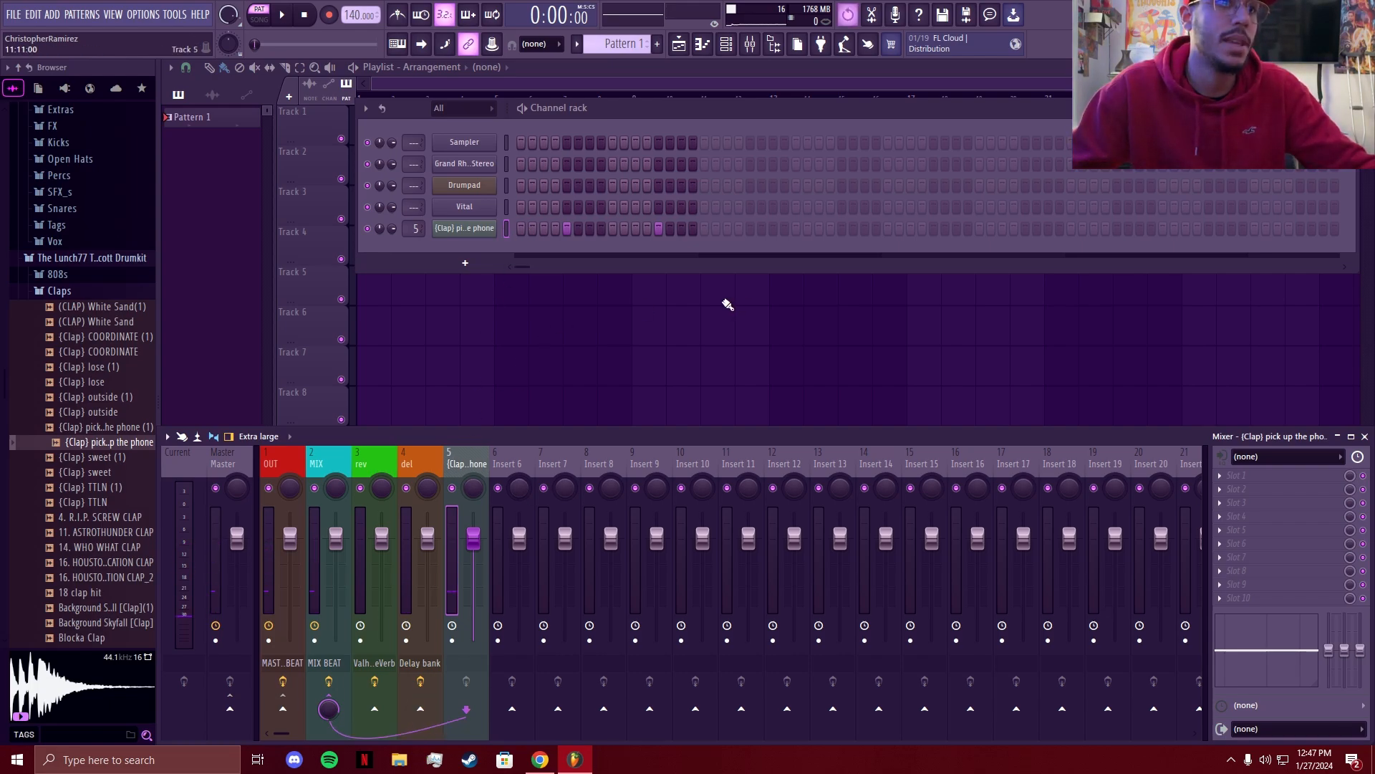
- Undo the clap routing, its step entries and the added channels until only the Sampler channel is left
key(ctrl+z)
key(ctrl+z)
key(ctrl+z)
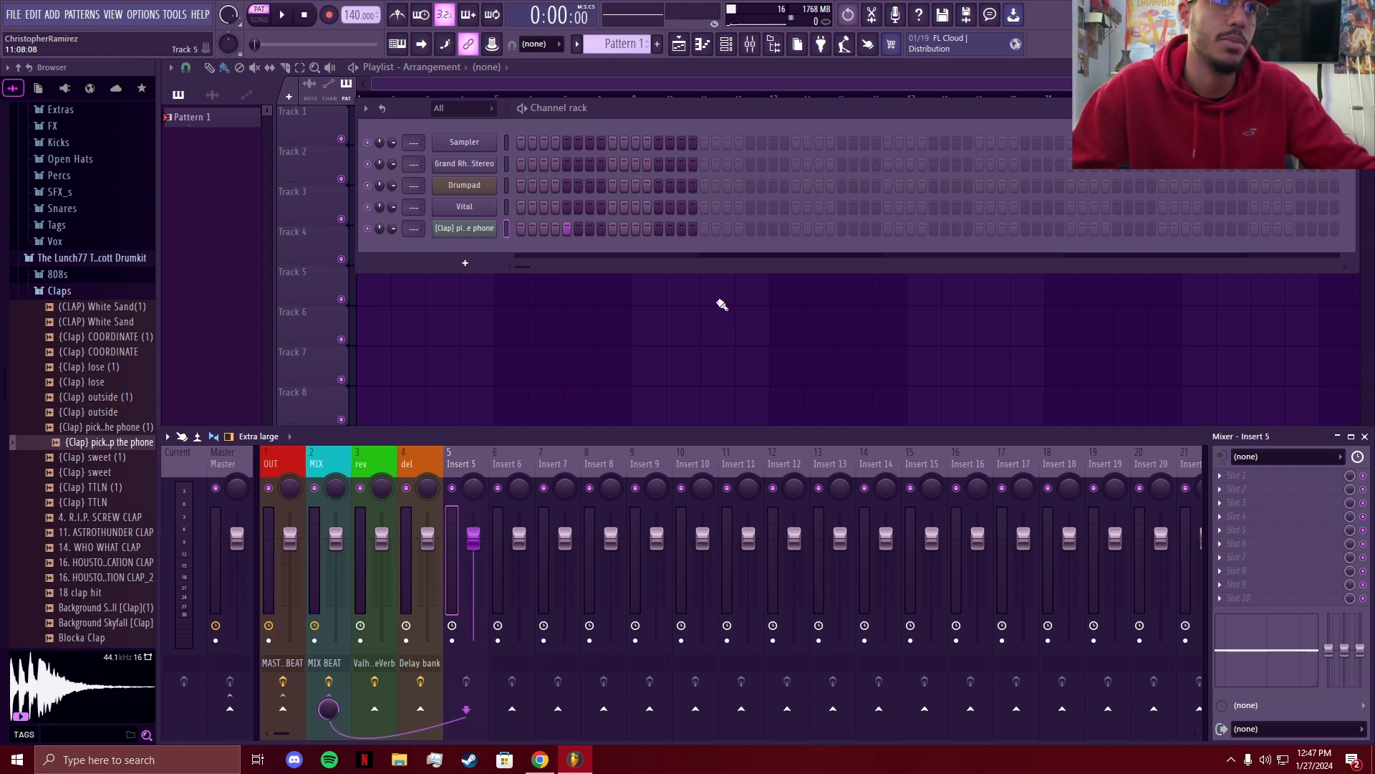
key(ctrl+z)
key(ctrl+z)
key(ctrl+z)
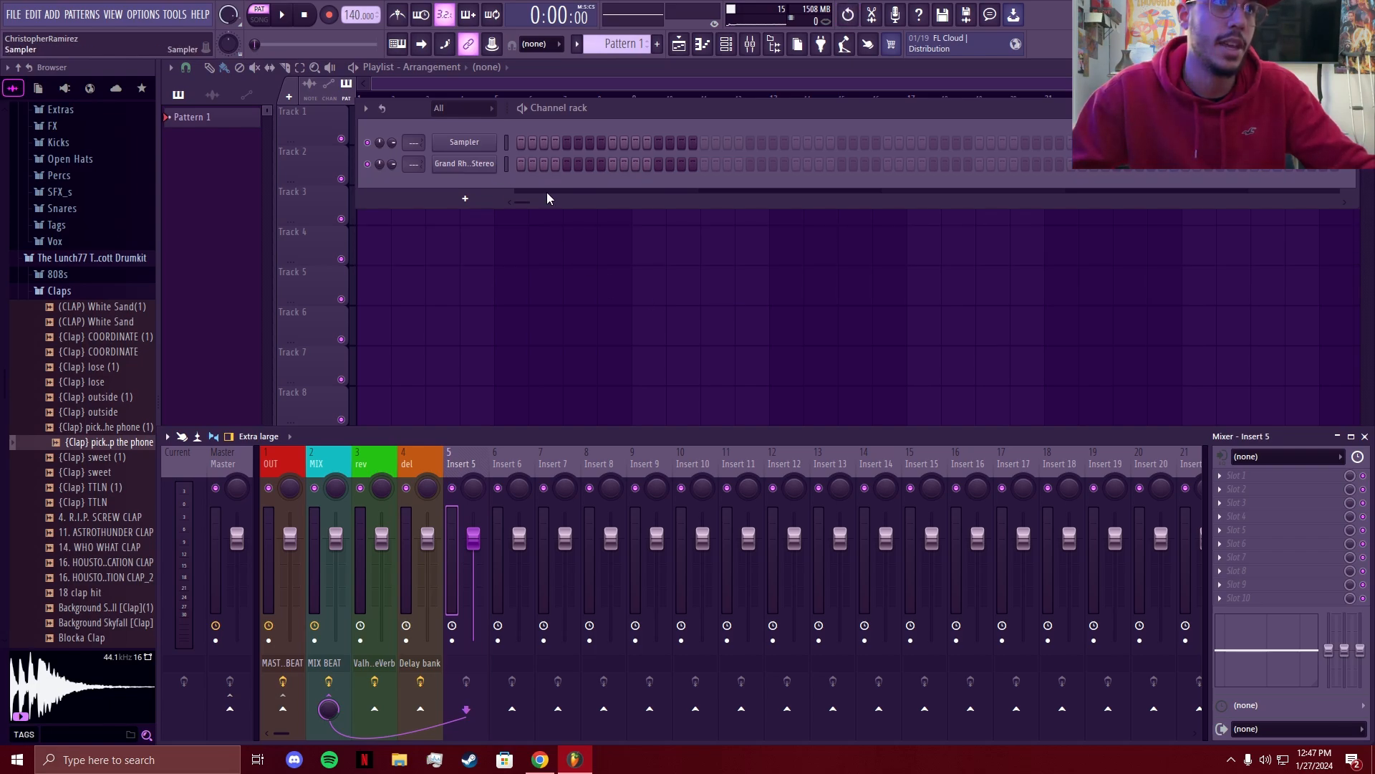
key(ctrl+z)
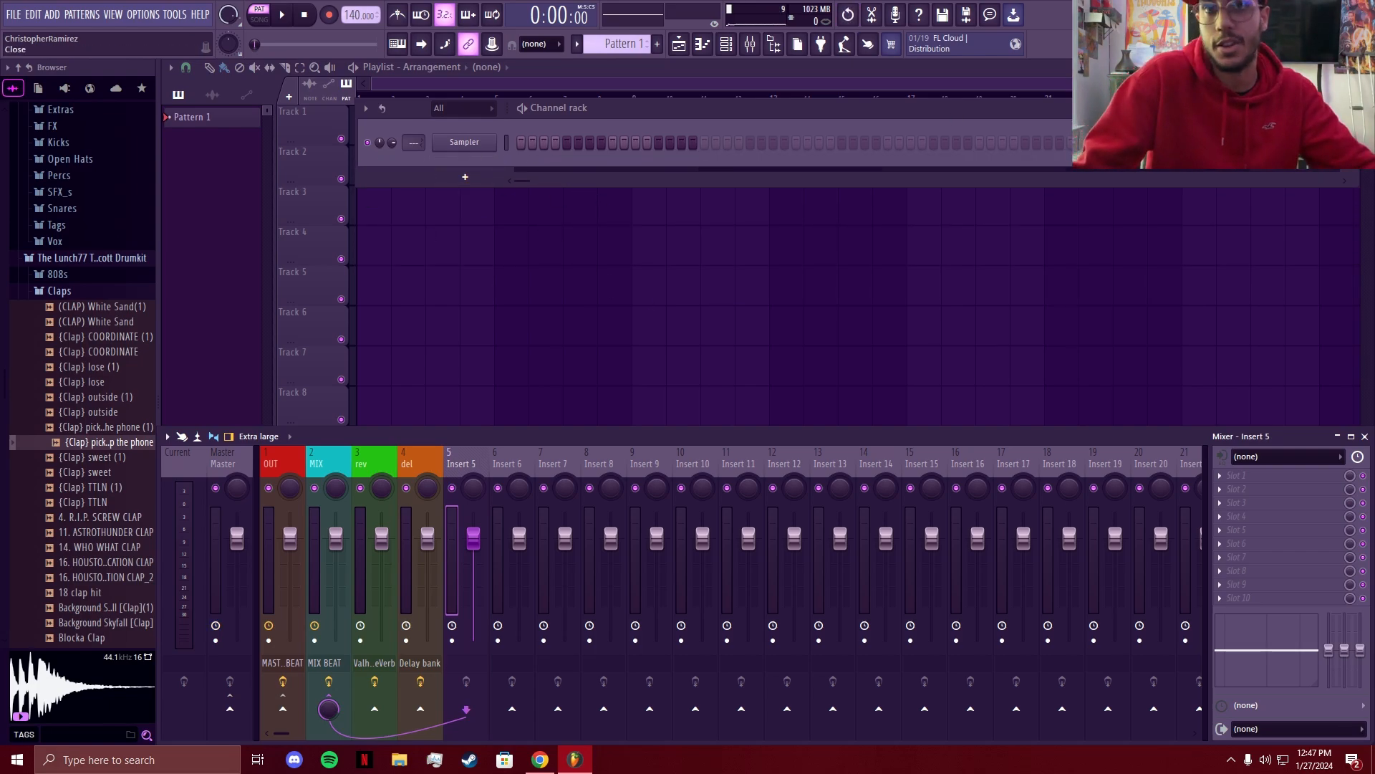
- Close the Channel rack and the mixer, and switch playback to song mode
click(1347, 107)
click(1364, 436)
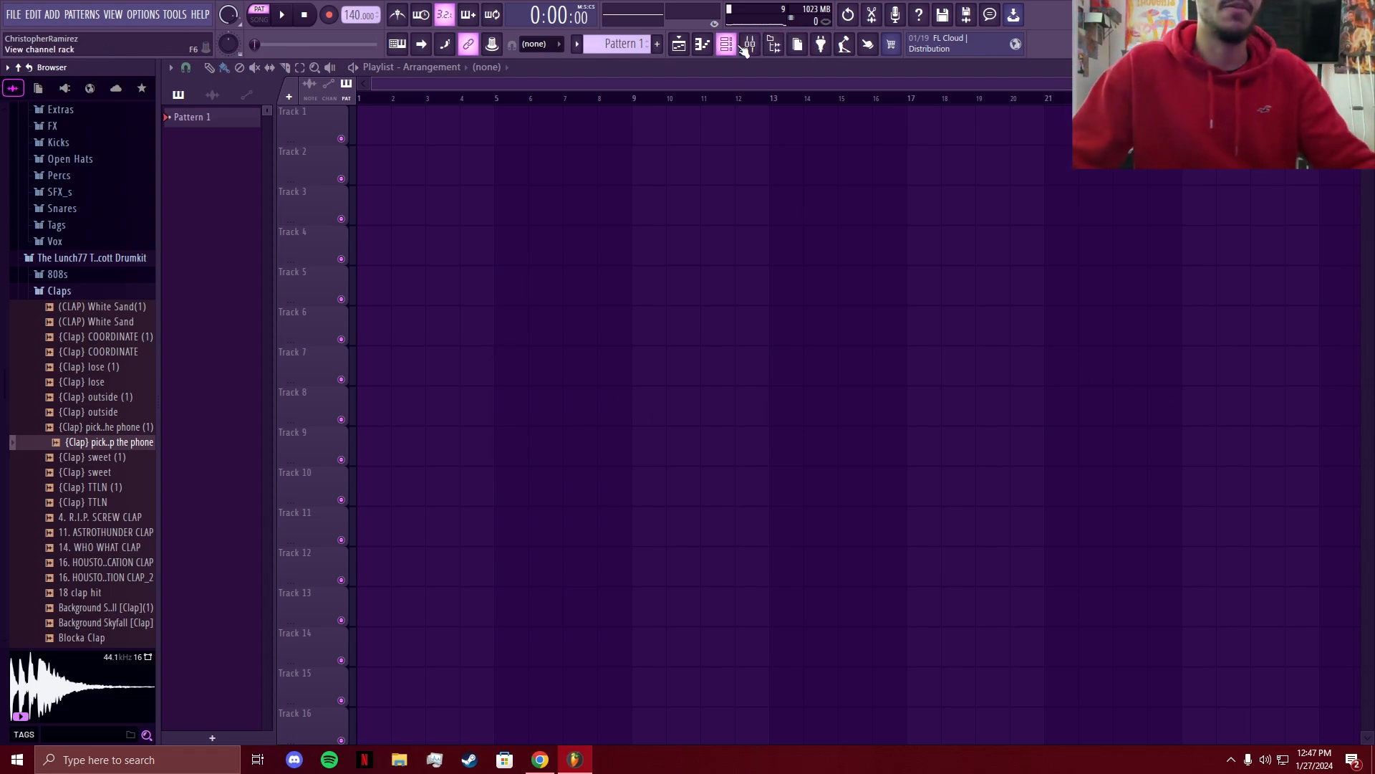
click(259, 20)
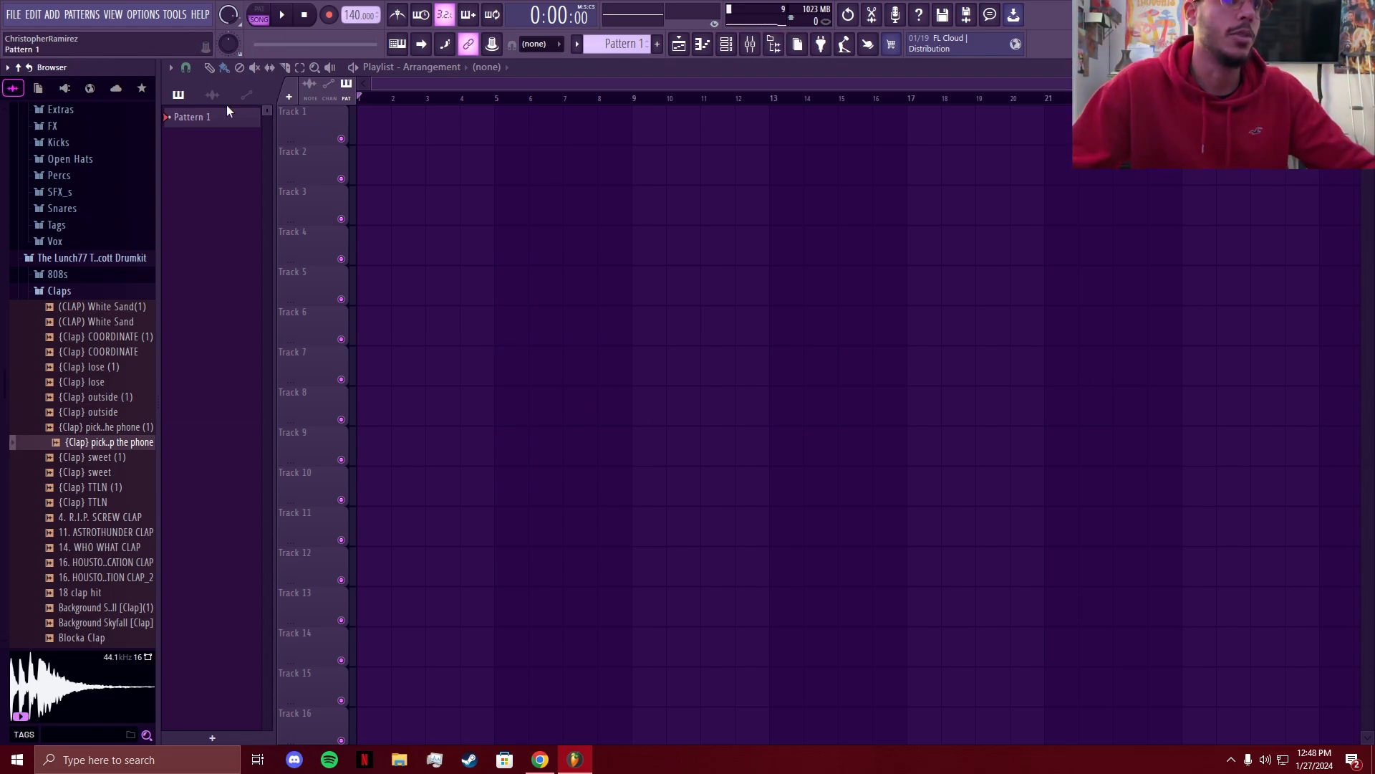
- Name Pattern 1 "SNARE" and color it orange-brown (#76360B)
click(218, 125)
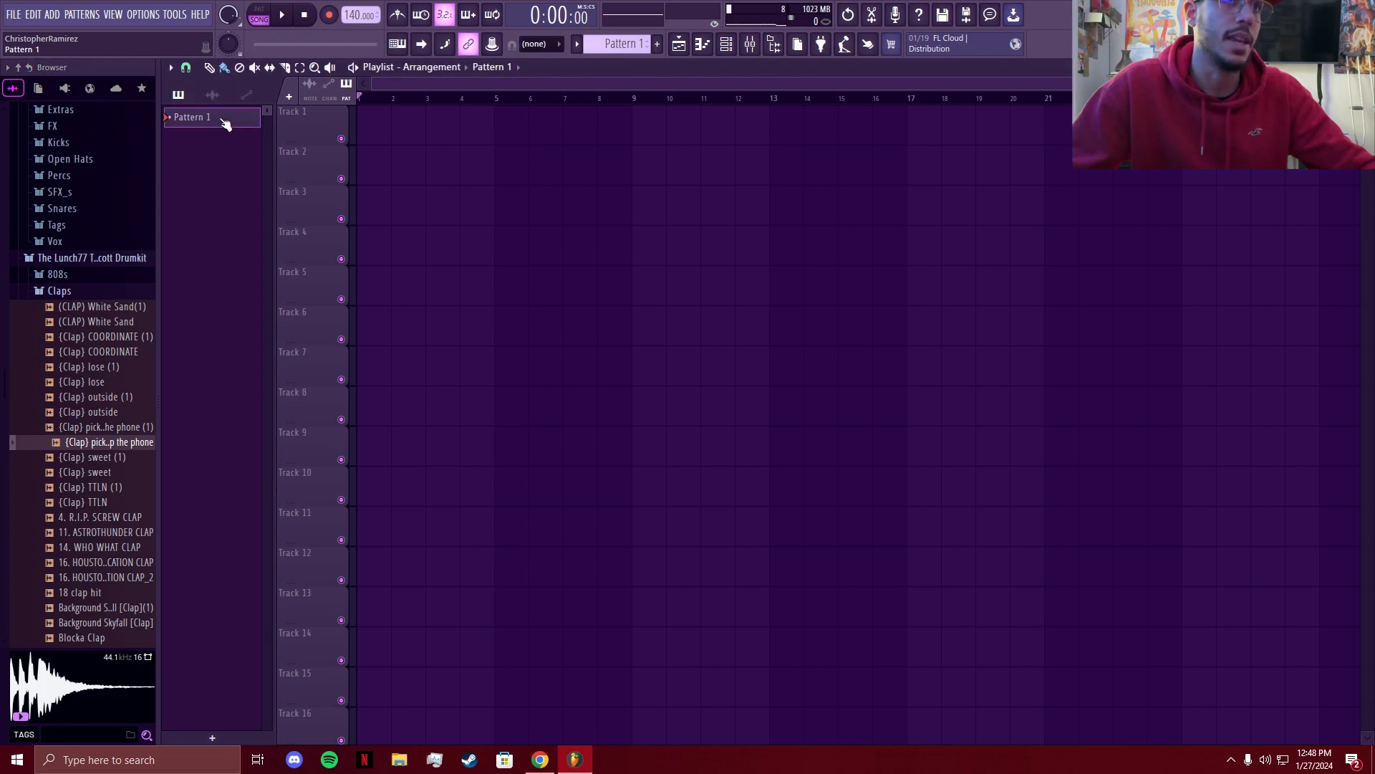
double_click(223, 123)
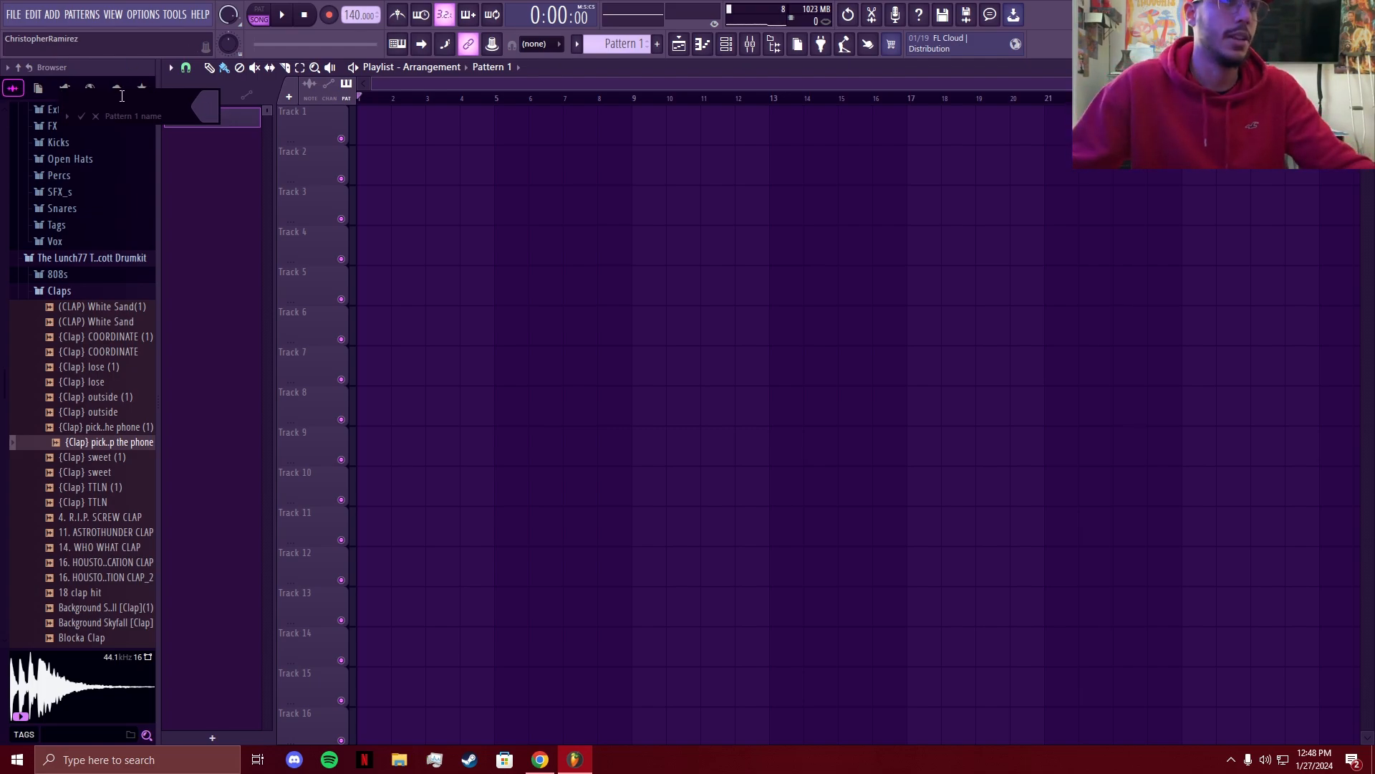
click(201, 109)
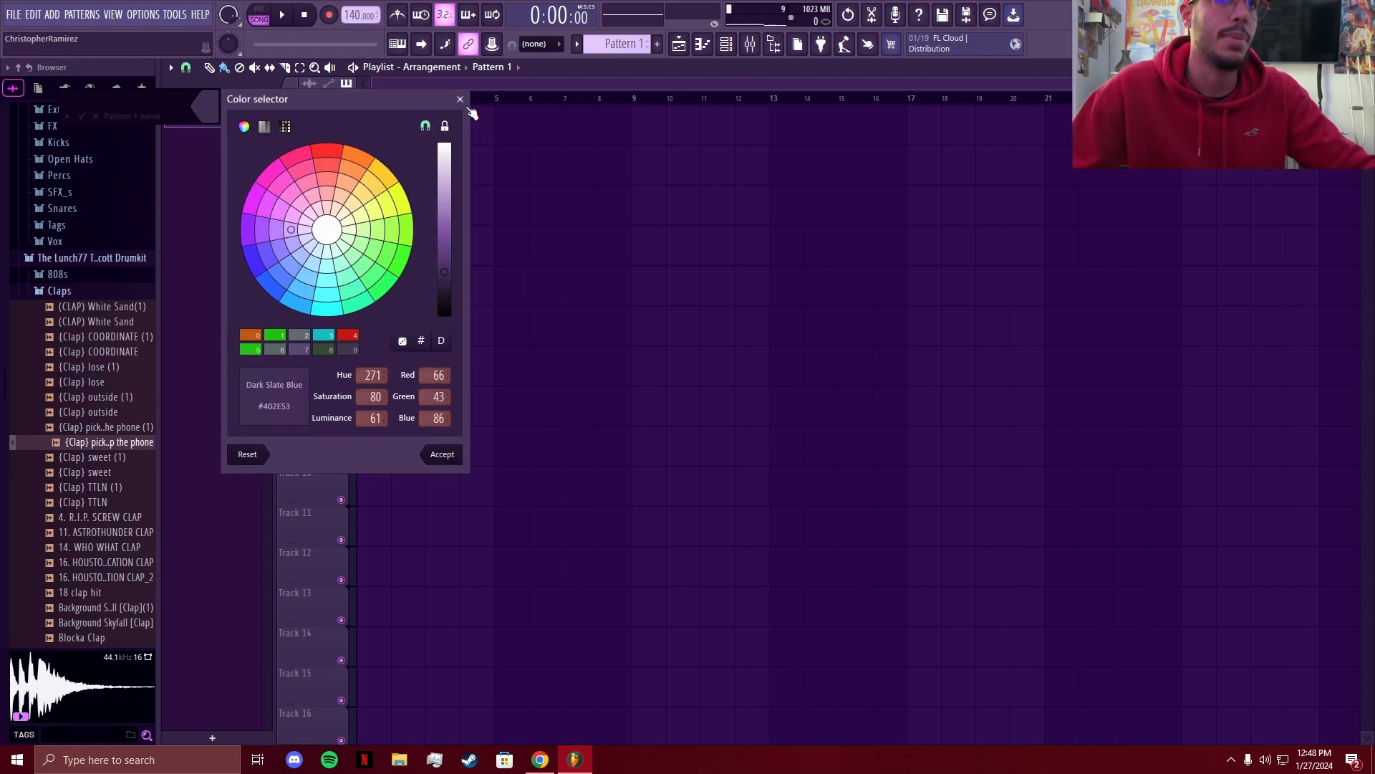
click(460, 99)
text(S)
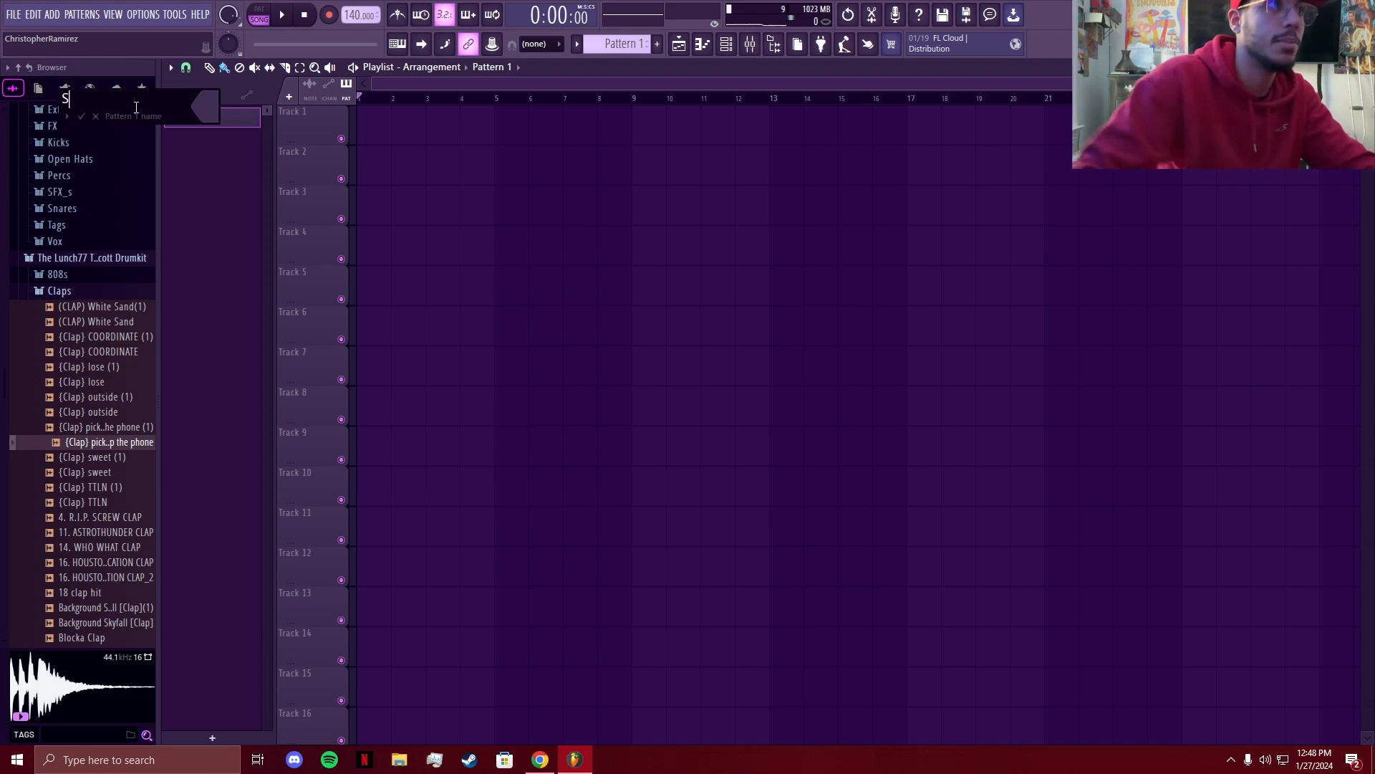
key(BackSpace)
click(209, 108)
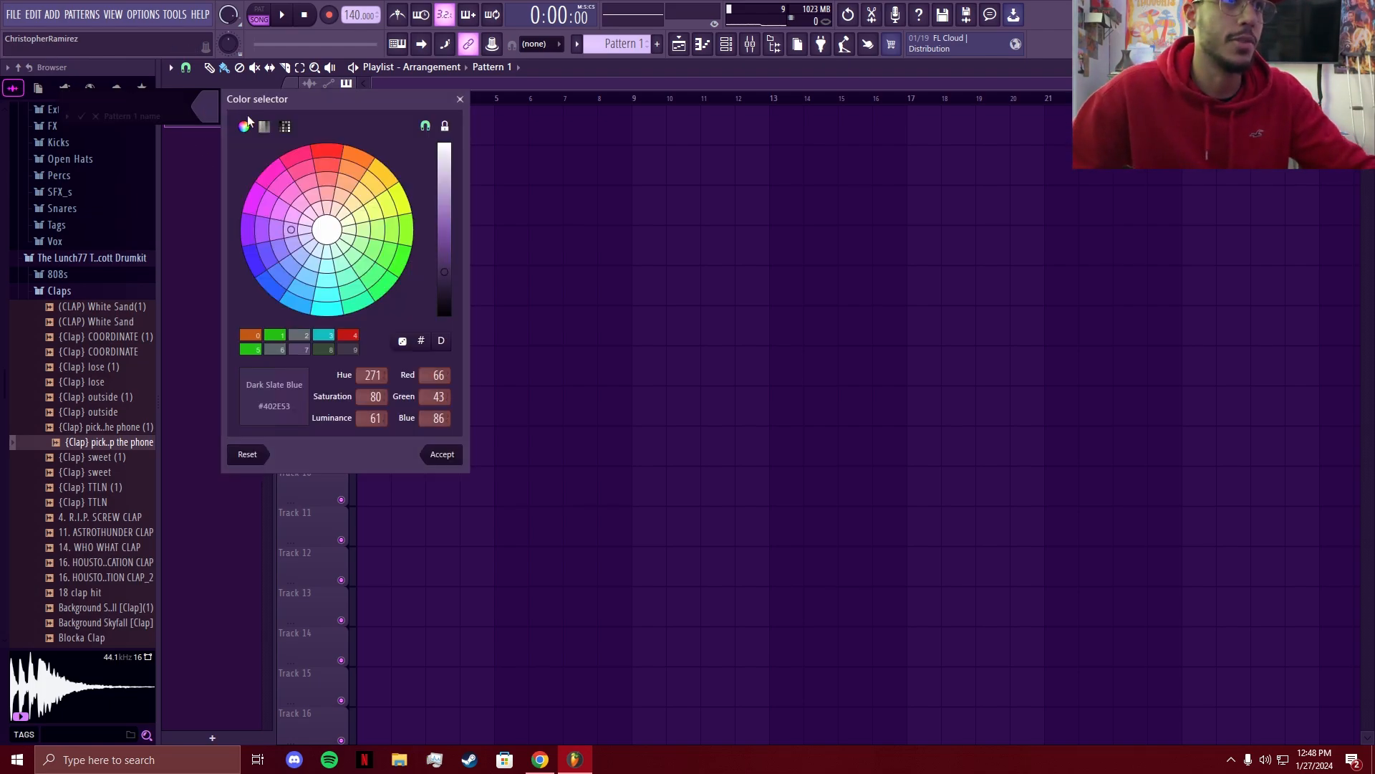
click(357, 157)
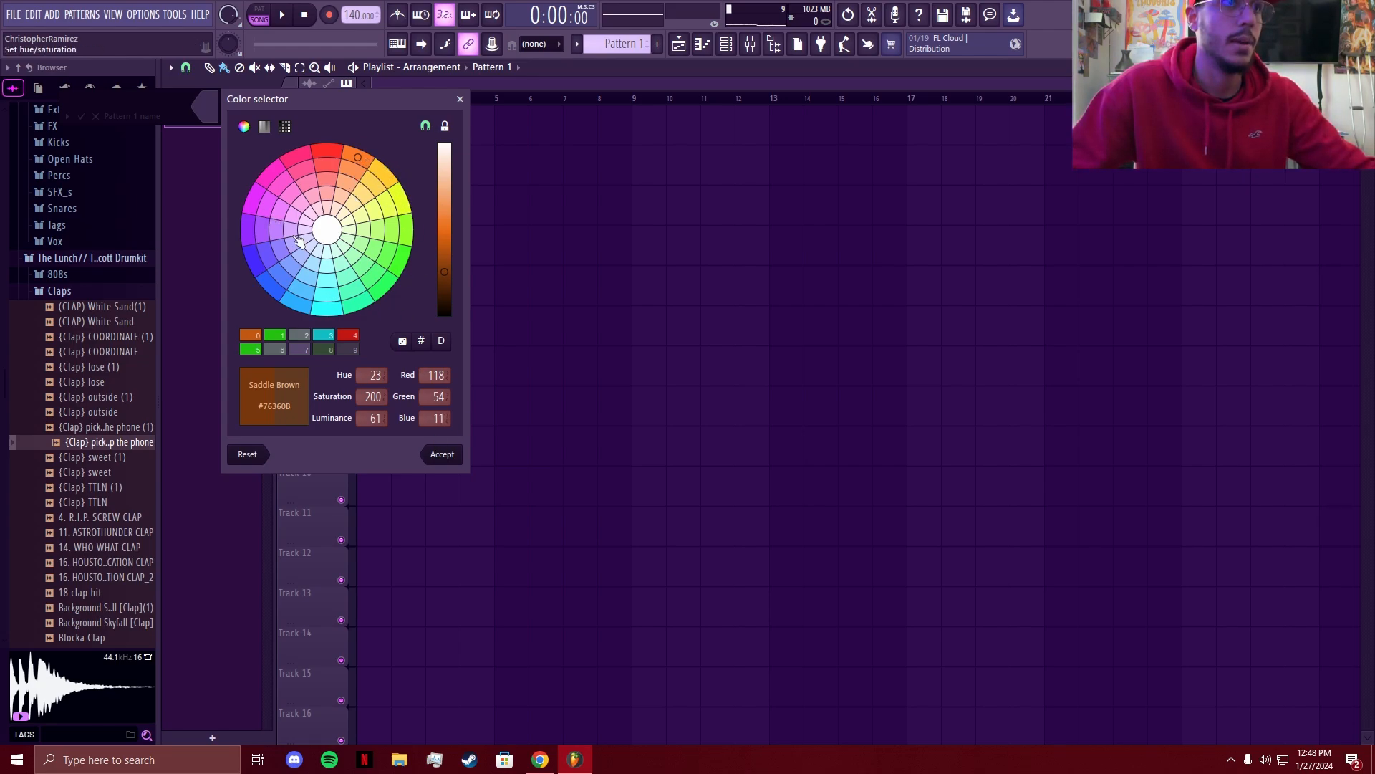
- Create a second pattern named "Snare layer" in a paler shade of the SNARE pattern's orange
click(341, 211)
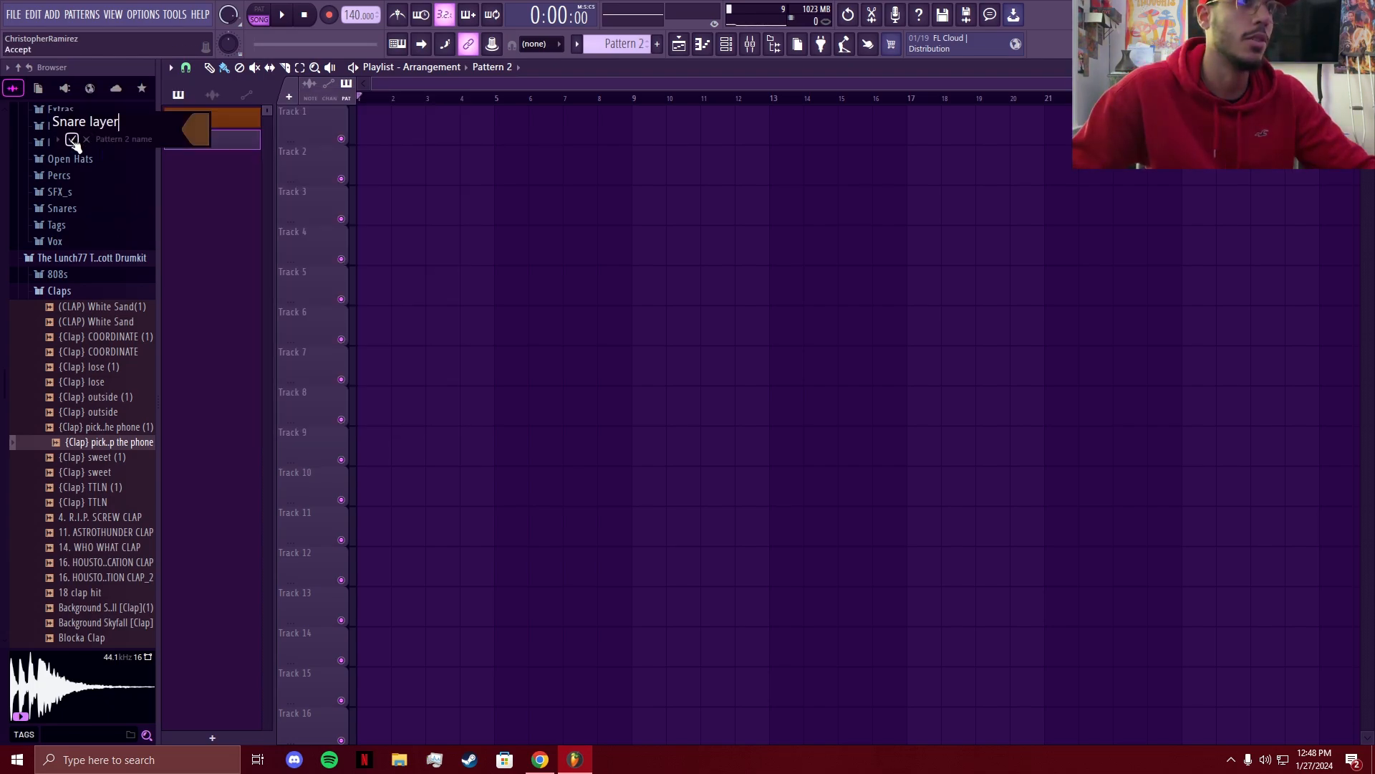
click(79, 140)
- Try placing SNARE and Snare layer clips at bar 5 on Tracks 1 and 2, and delete both clips
drag(215, 122, 507, 172)
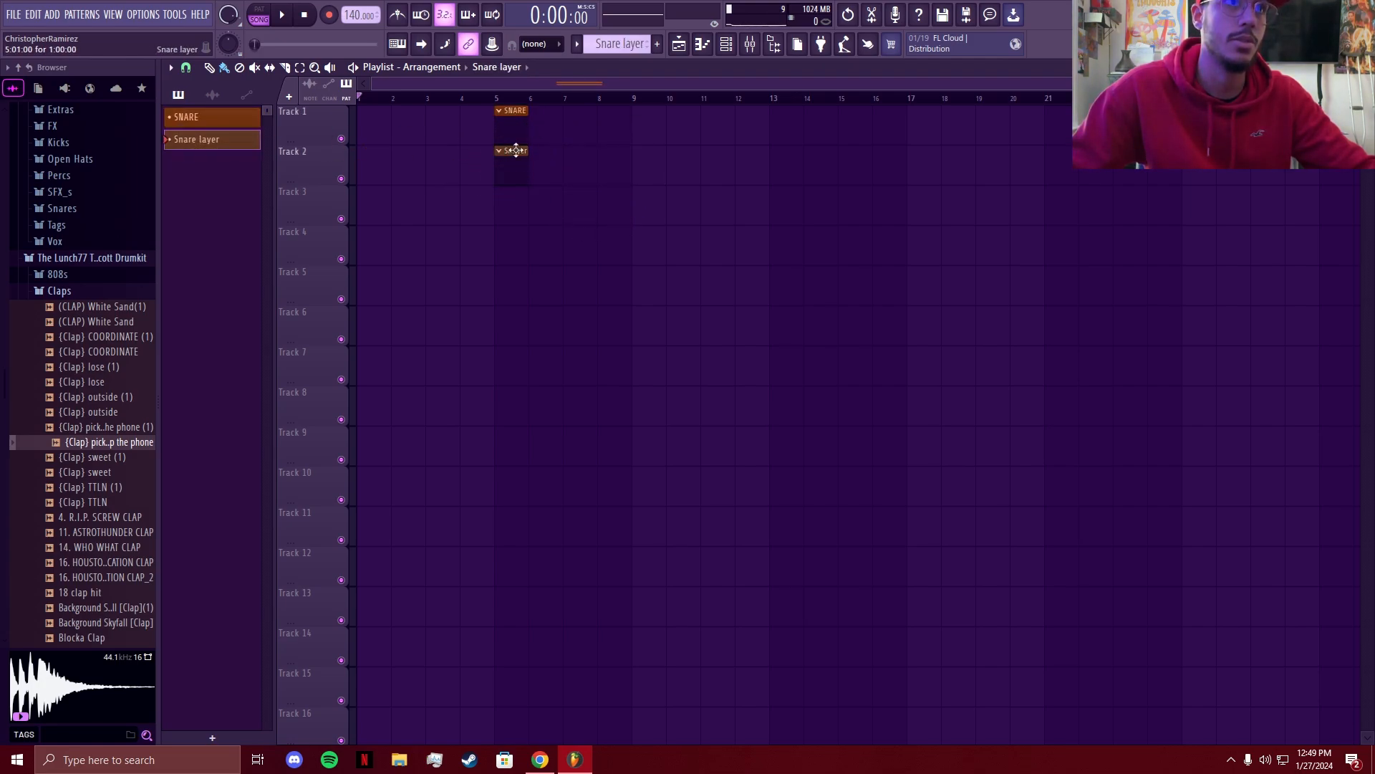
right_click(514, 163)
right_click(510, 126)
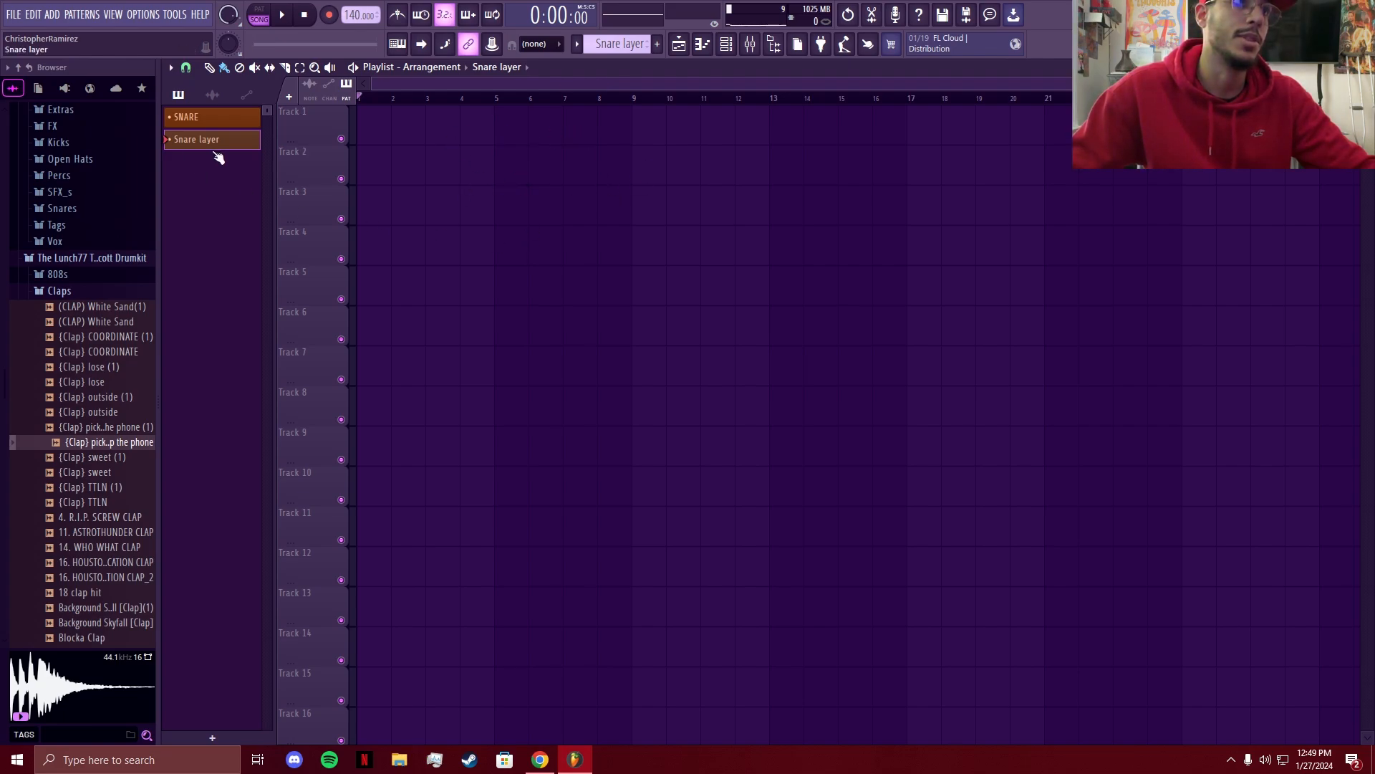
- Undo the Snare layer name and color on the second pattern, and name that pattern "KICK"
drag(199, 140, 204, 214)
key(ctrl+z)
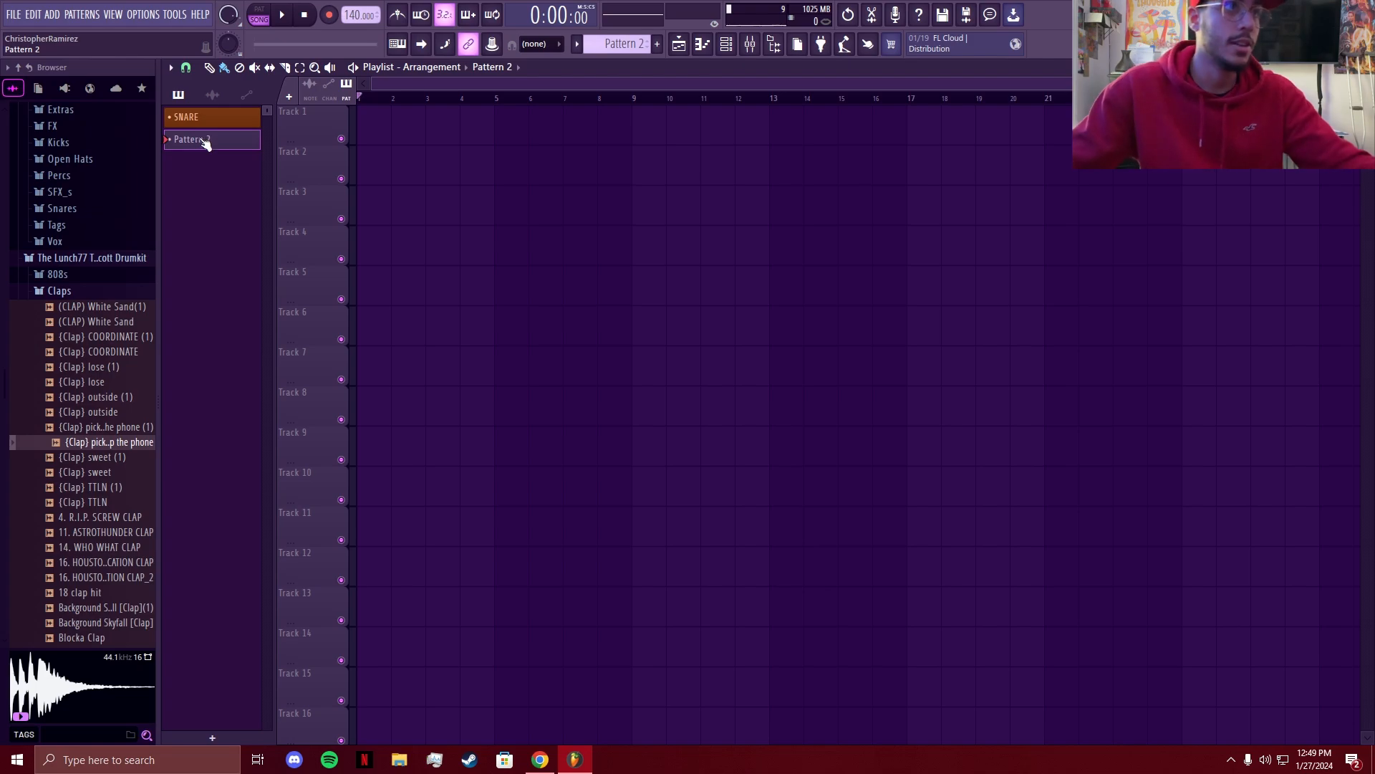
key(F2)
text(KICK)
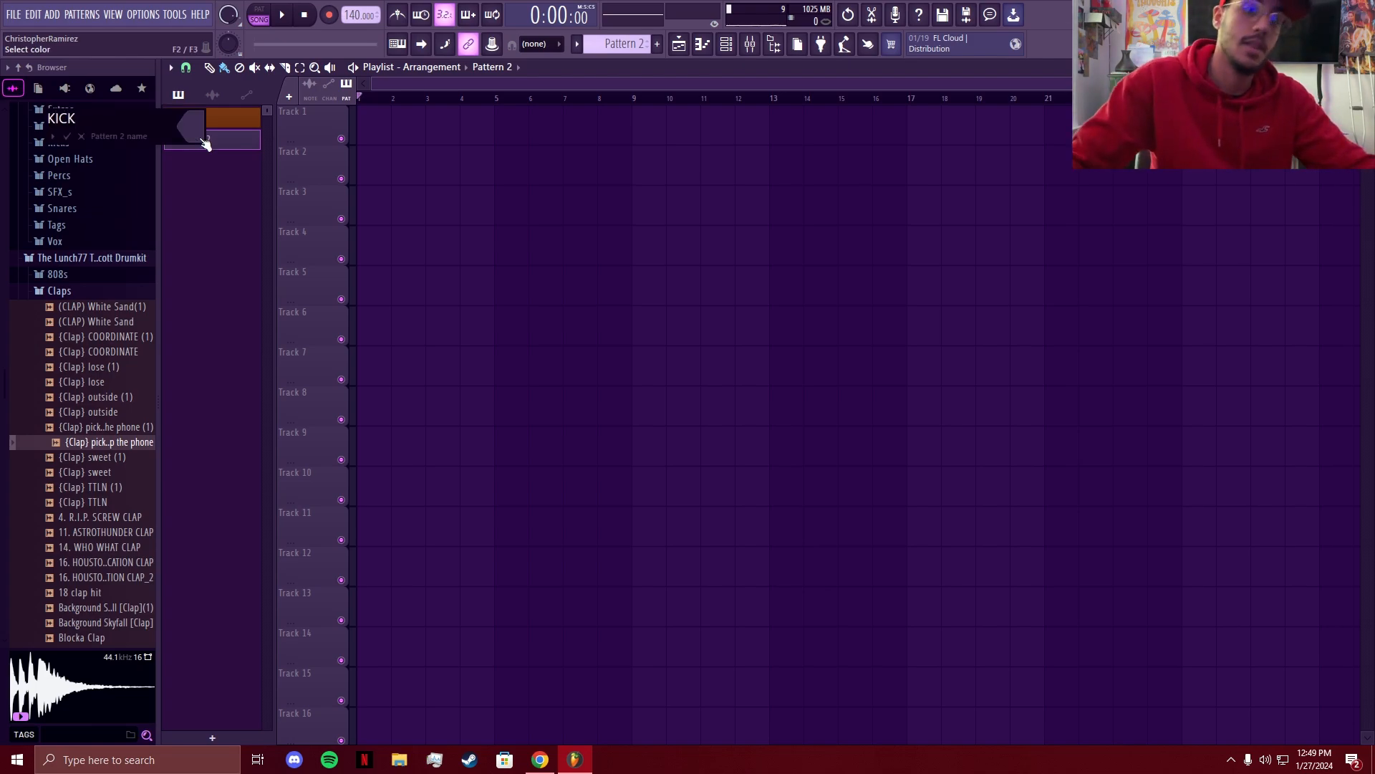
key(Return)
- Create two more patterns after KICK, named "Hat" and "808"
key(F4)
text(Hat)
key(Return)
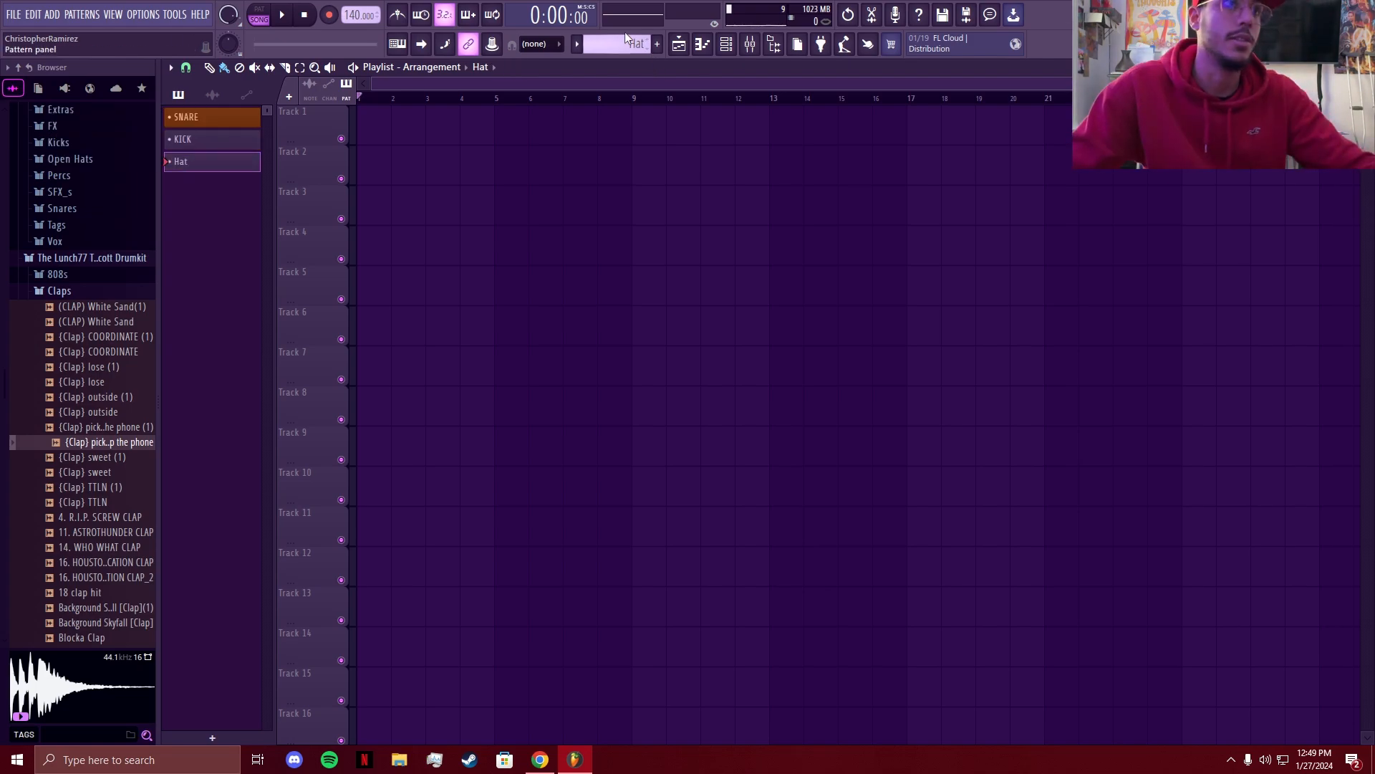
key(F4)
text(808)
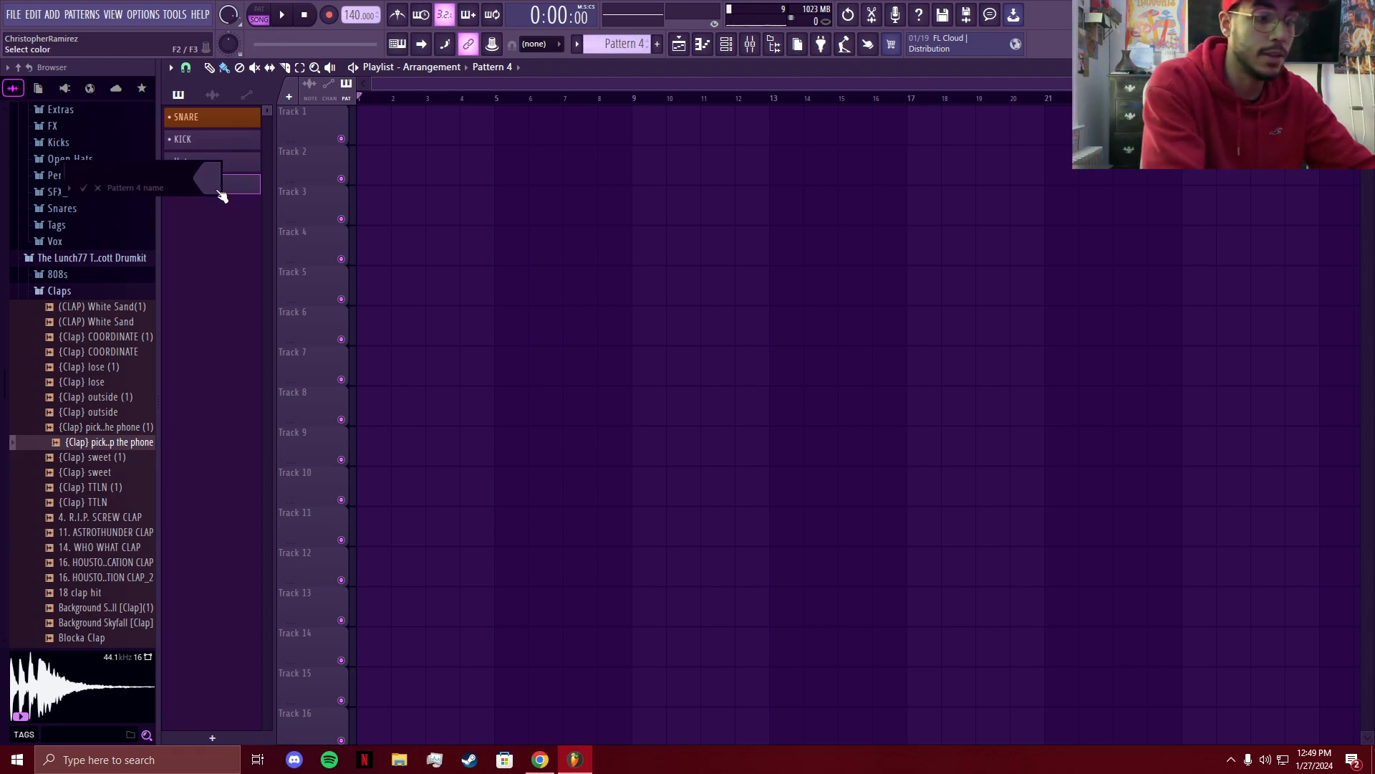
key(Return)
- Create two patterns after 808, named "open hat" and "perc"
key(F4)
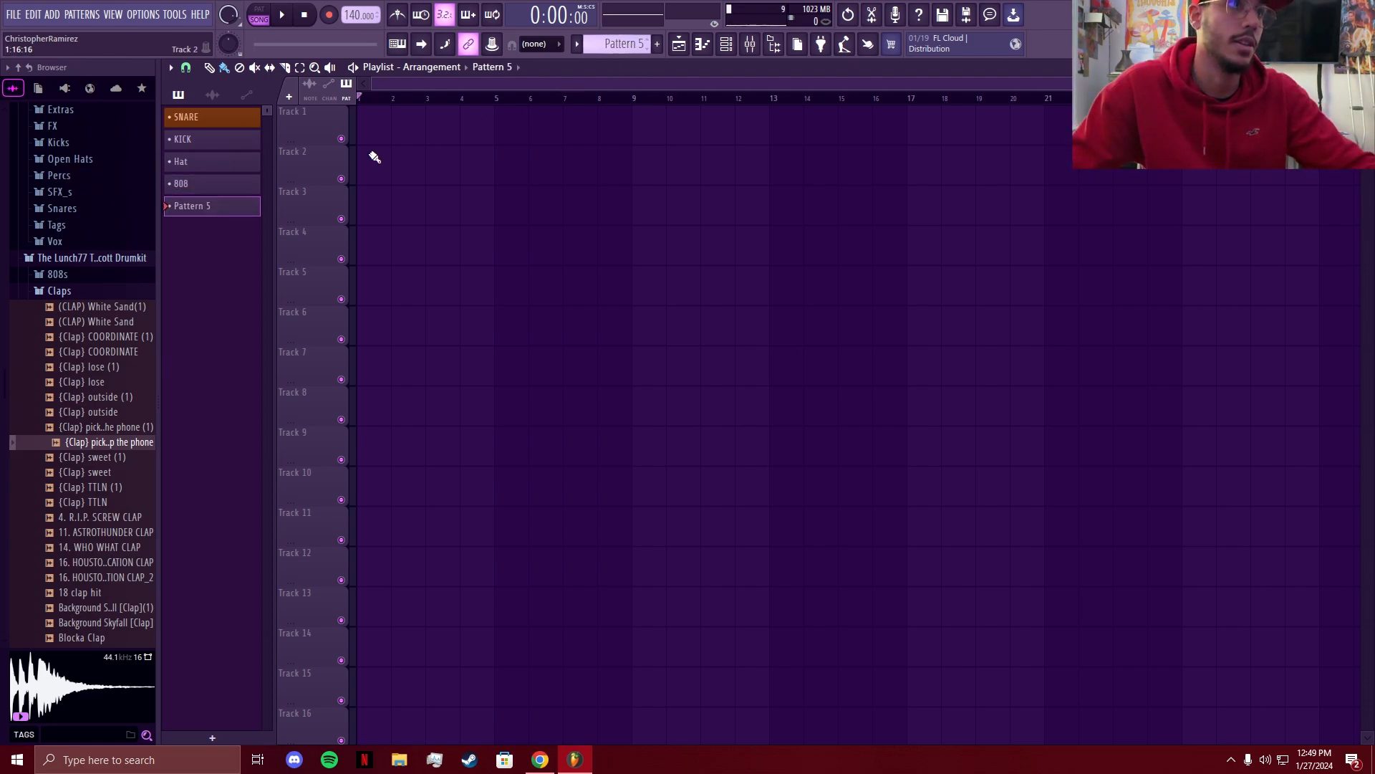
key(F2)
text(ope)
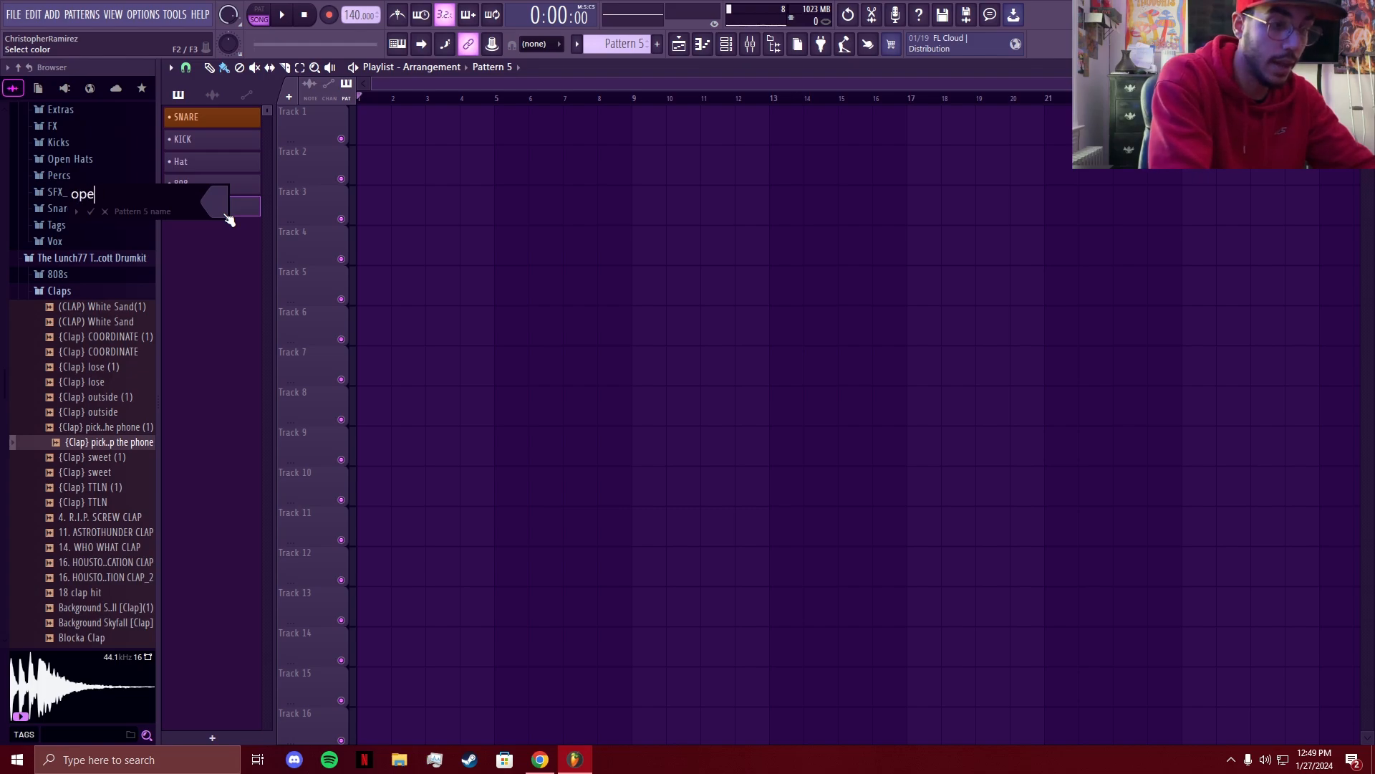
text(n hat)
key(Return)
key(F4)
key(F2)
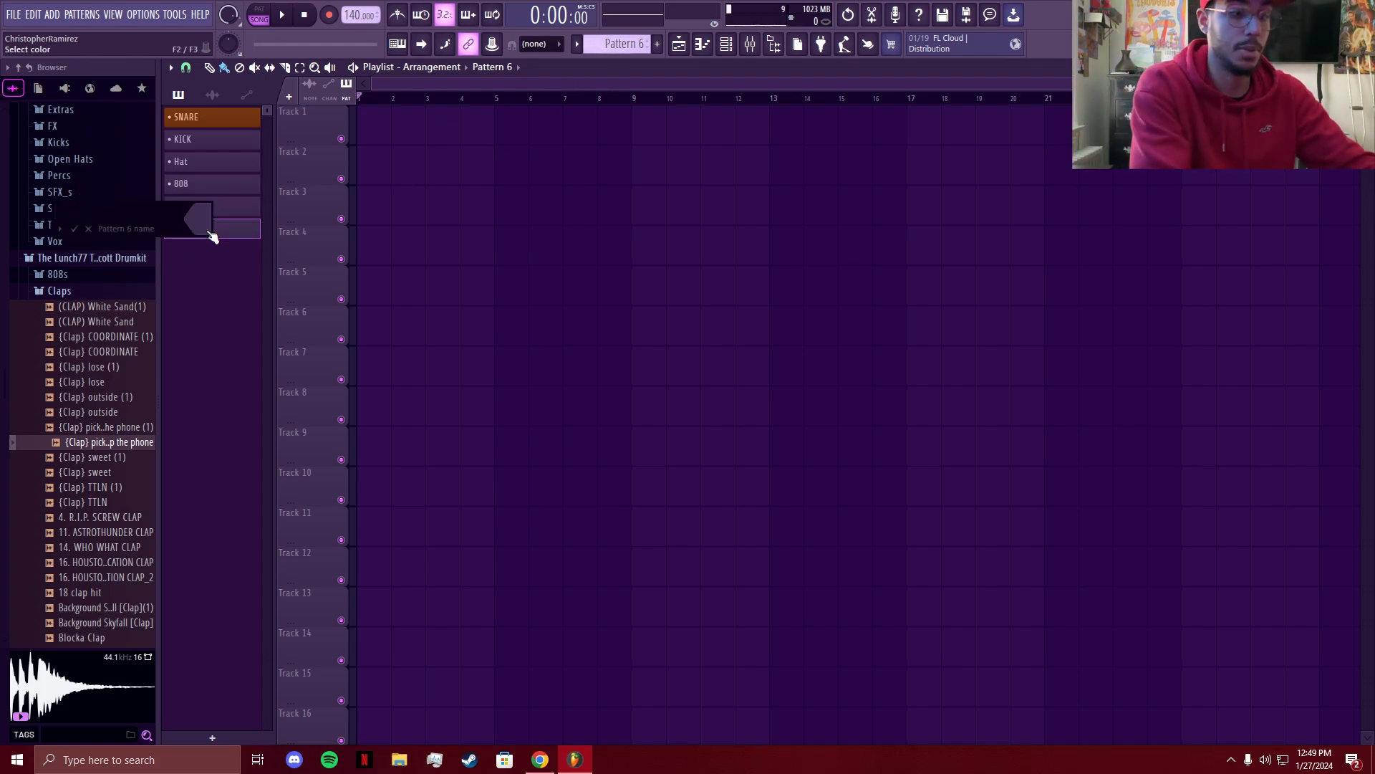
key(Return)
- Create two patterns after perc, named "melo" and "melo layer"
key(F4)
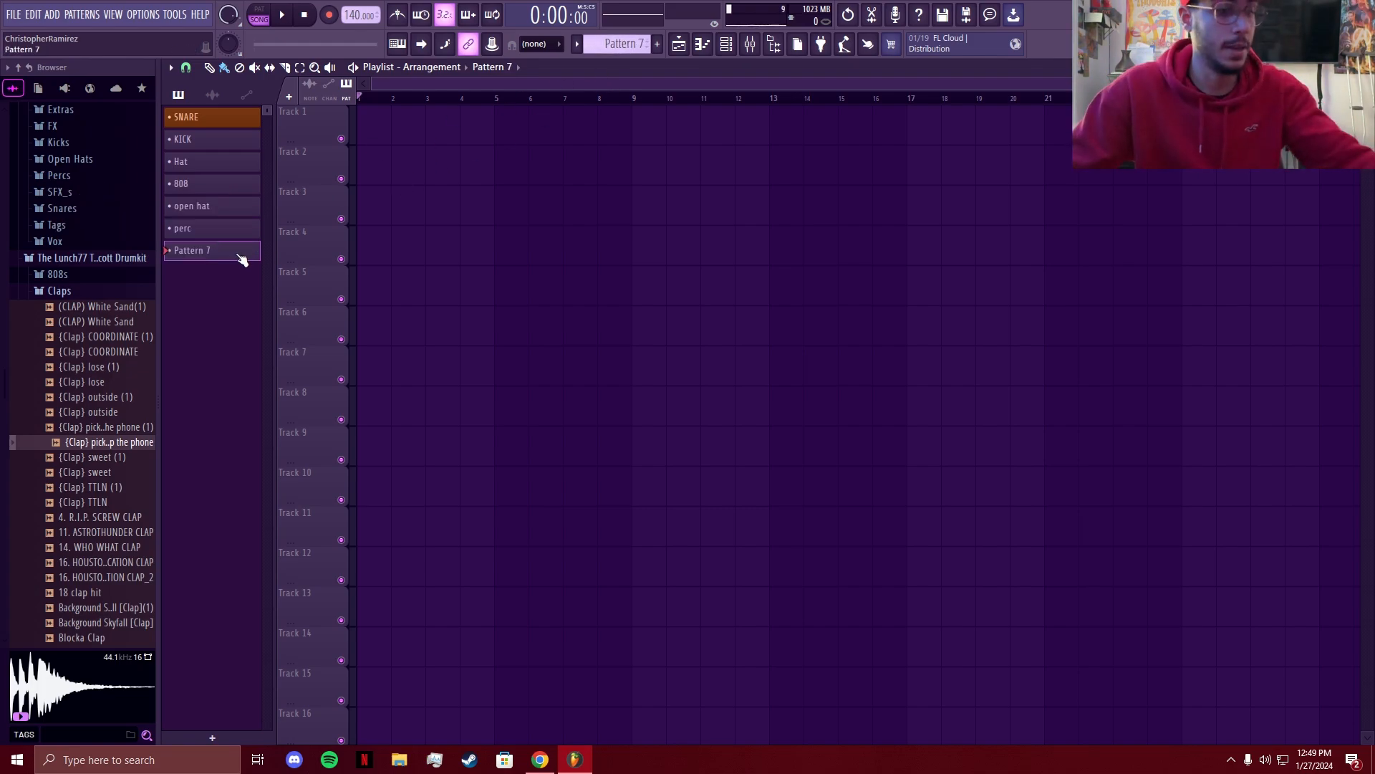
key(F2)
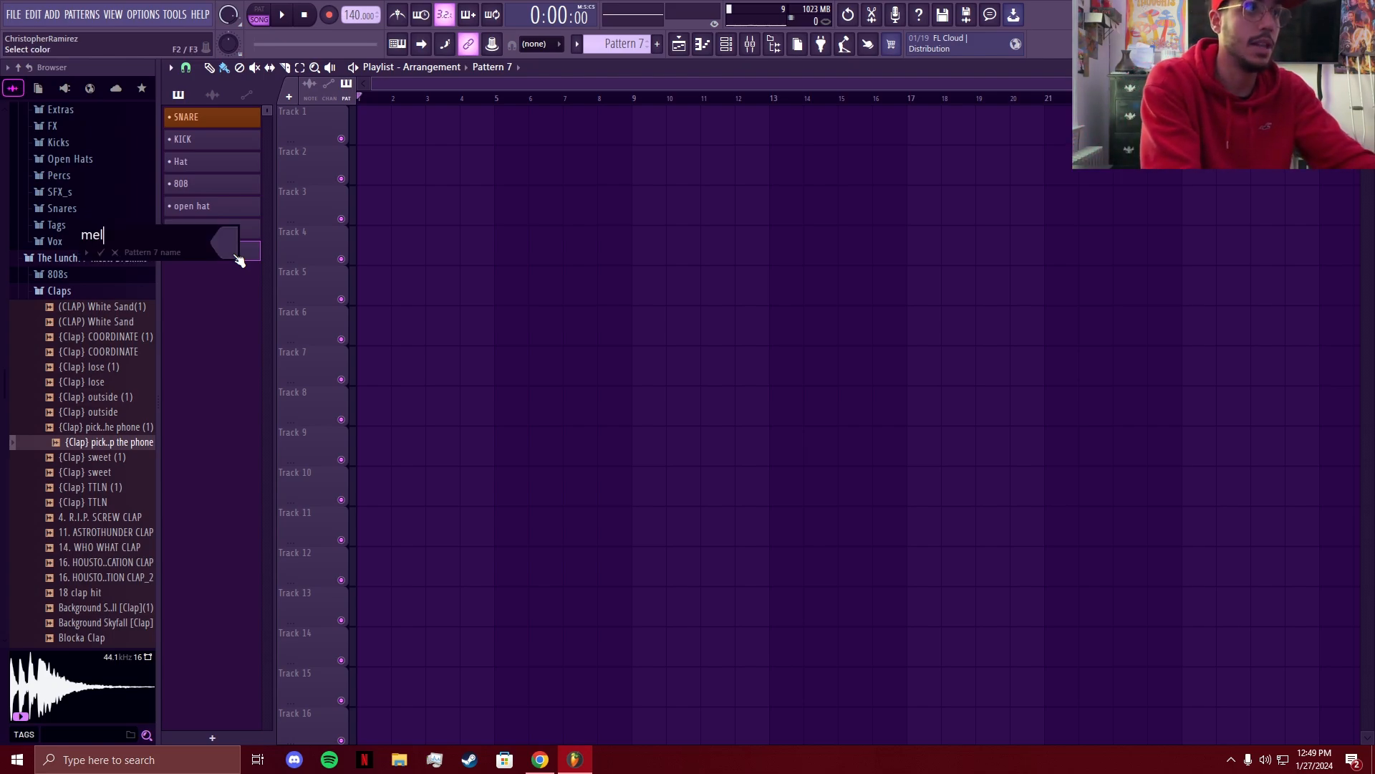
text(mel)
key(Return)
key(F4)
key(F2)
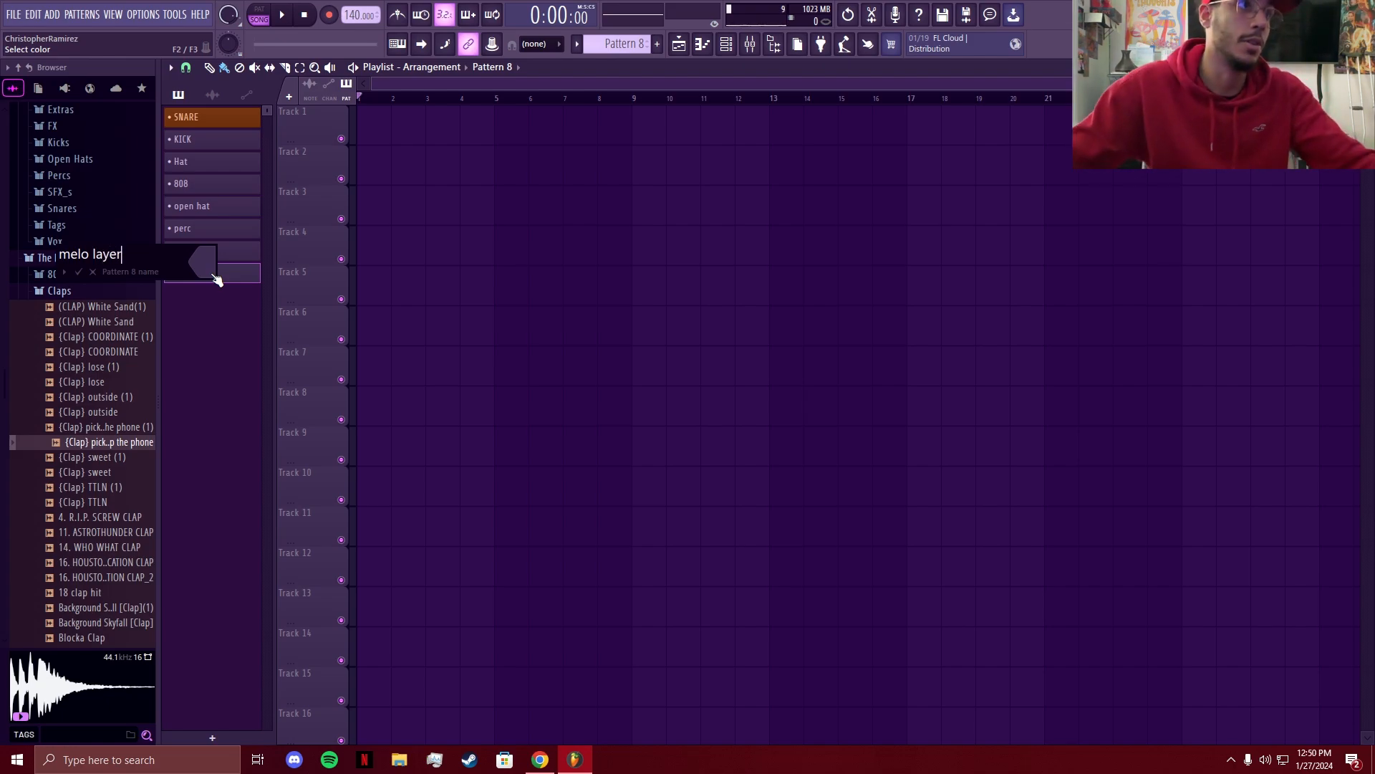
key(Return)
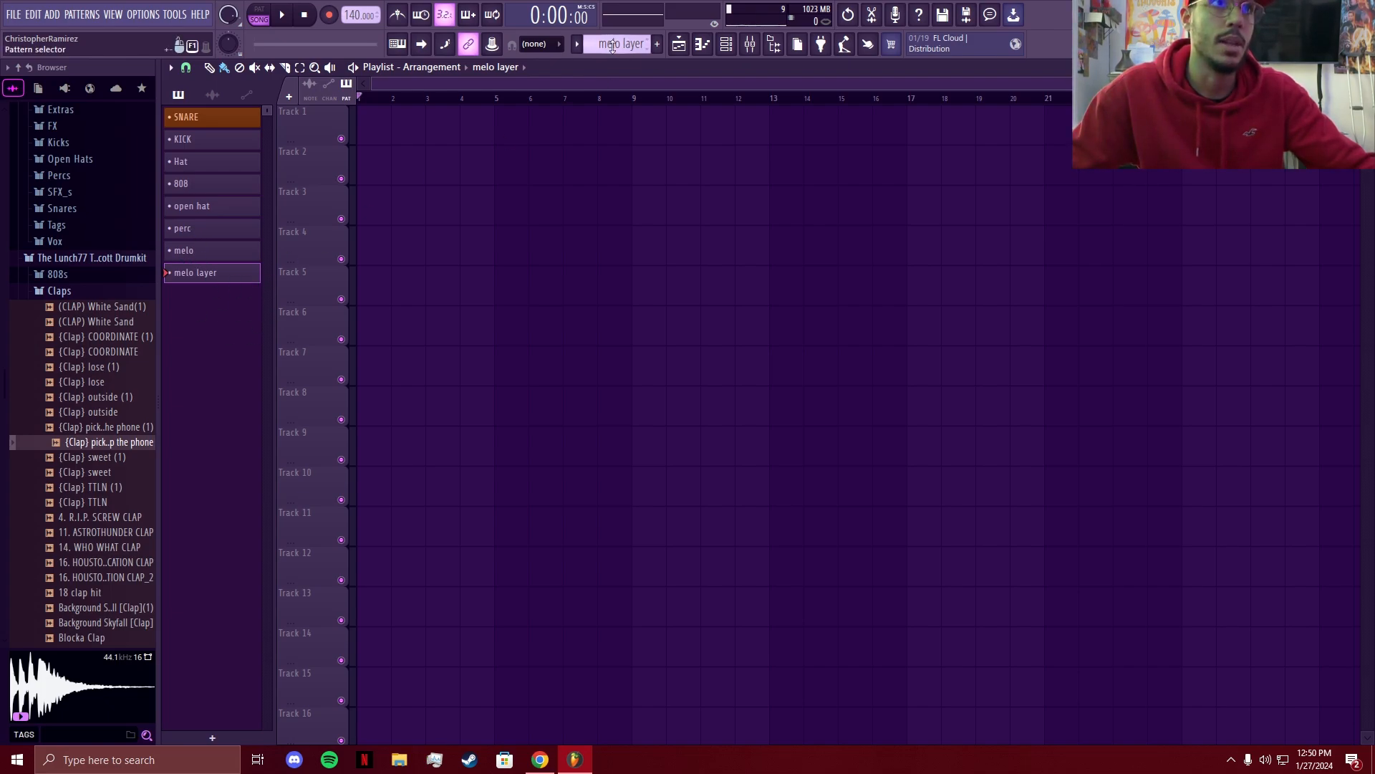
- Create two patterns after melo layer, named "chords" and "chords layer"
key(F4)
key(F2)
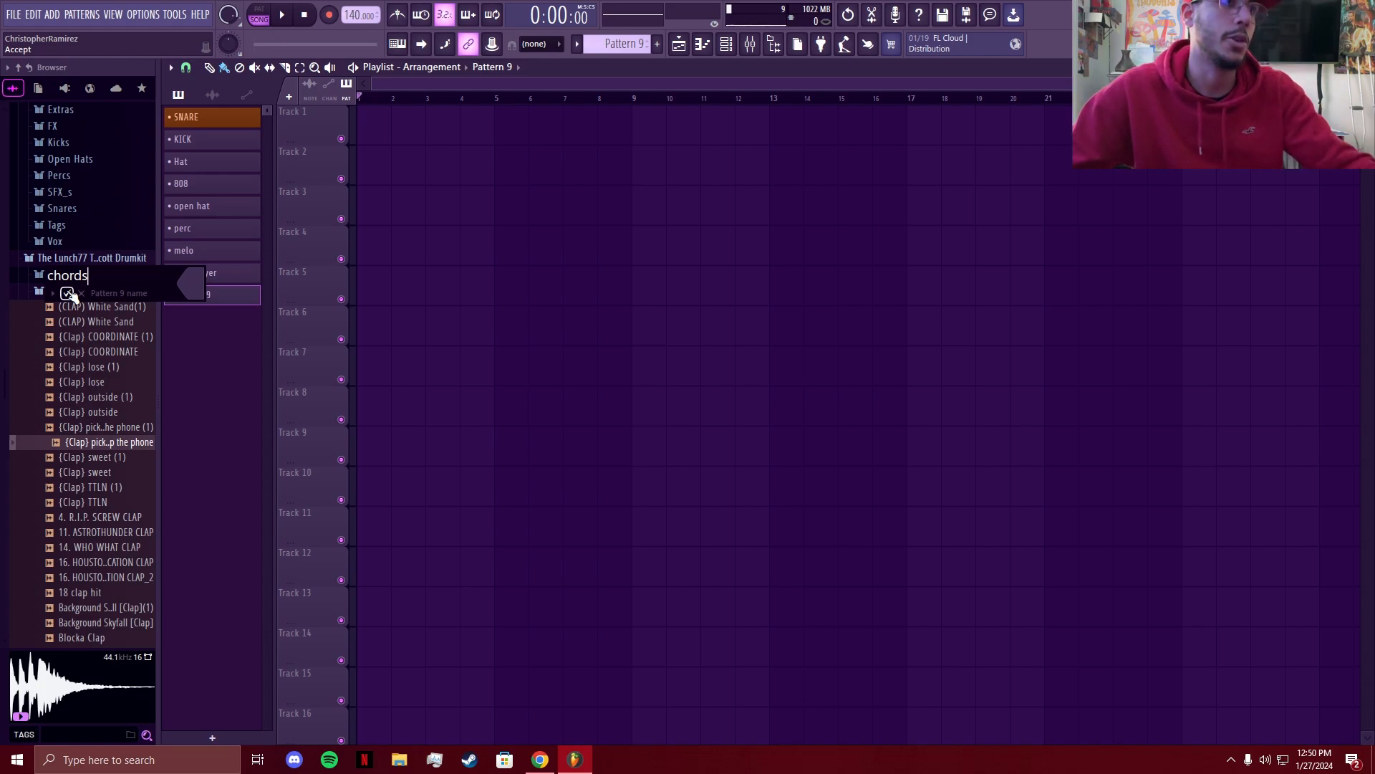
click(66, 293)
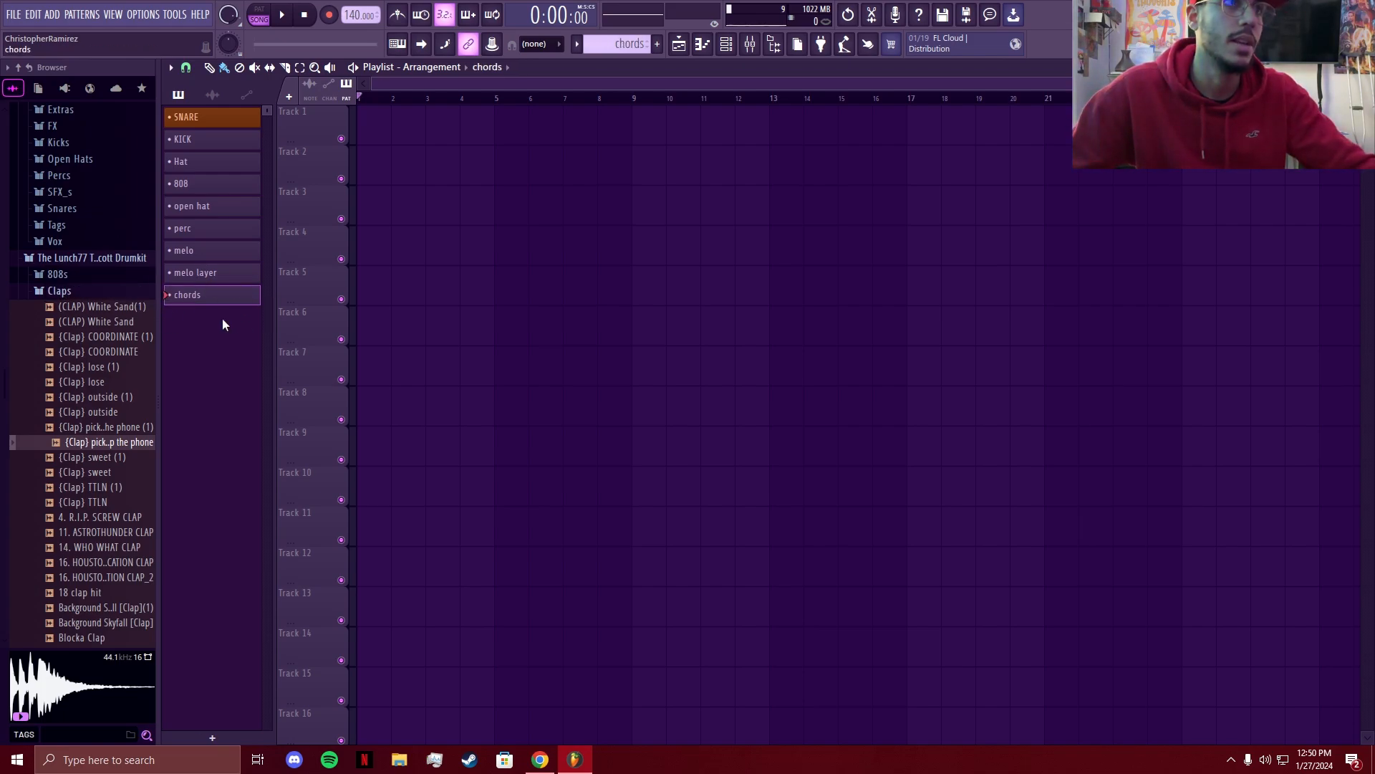
scroll(622, 46, down, 1)
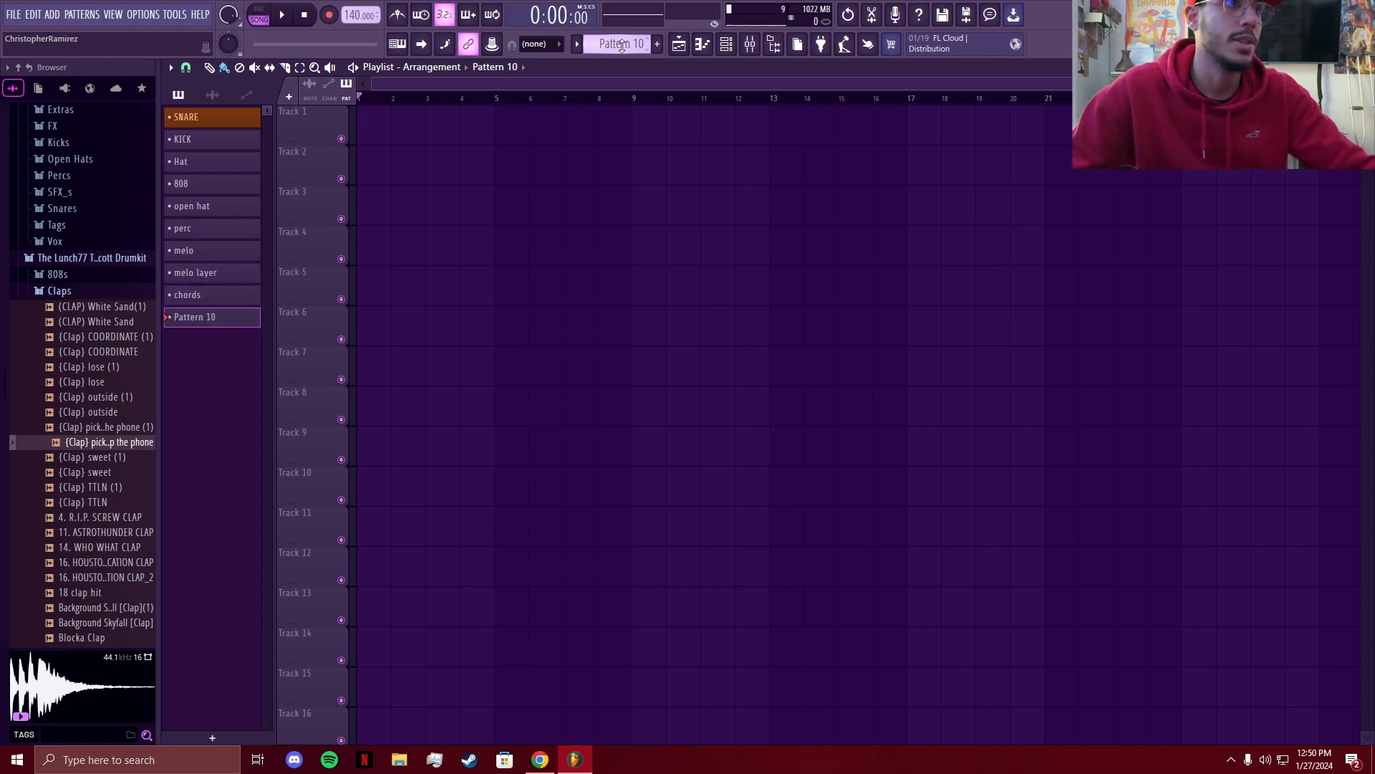
middle_click(218, 326)
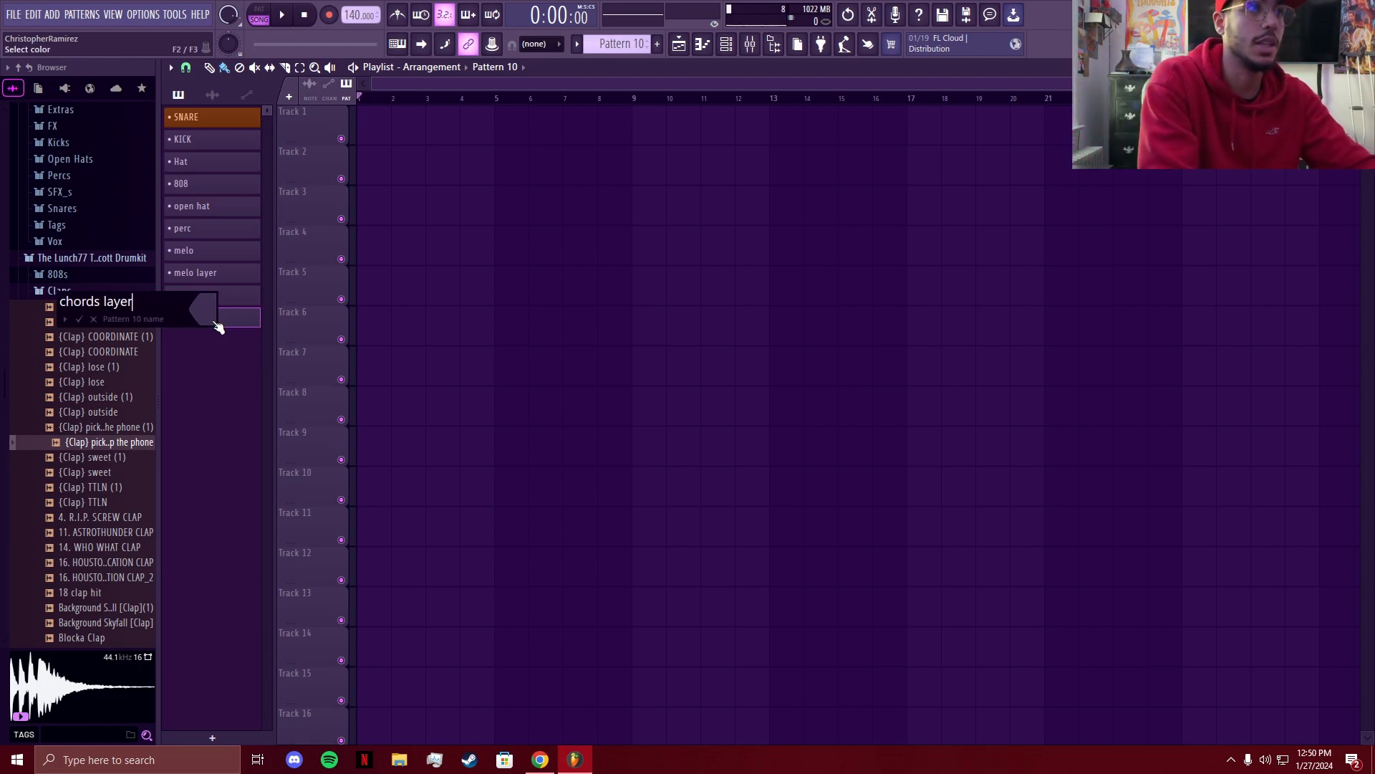
key(Return)
- Create two patterns after chords layer, named "count melo" and "count melo layer"
scroll(619, 43, down, 1)
middle_click(204, 346)
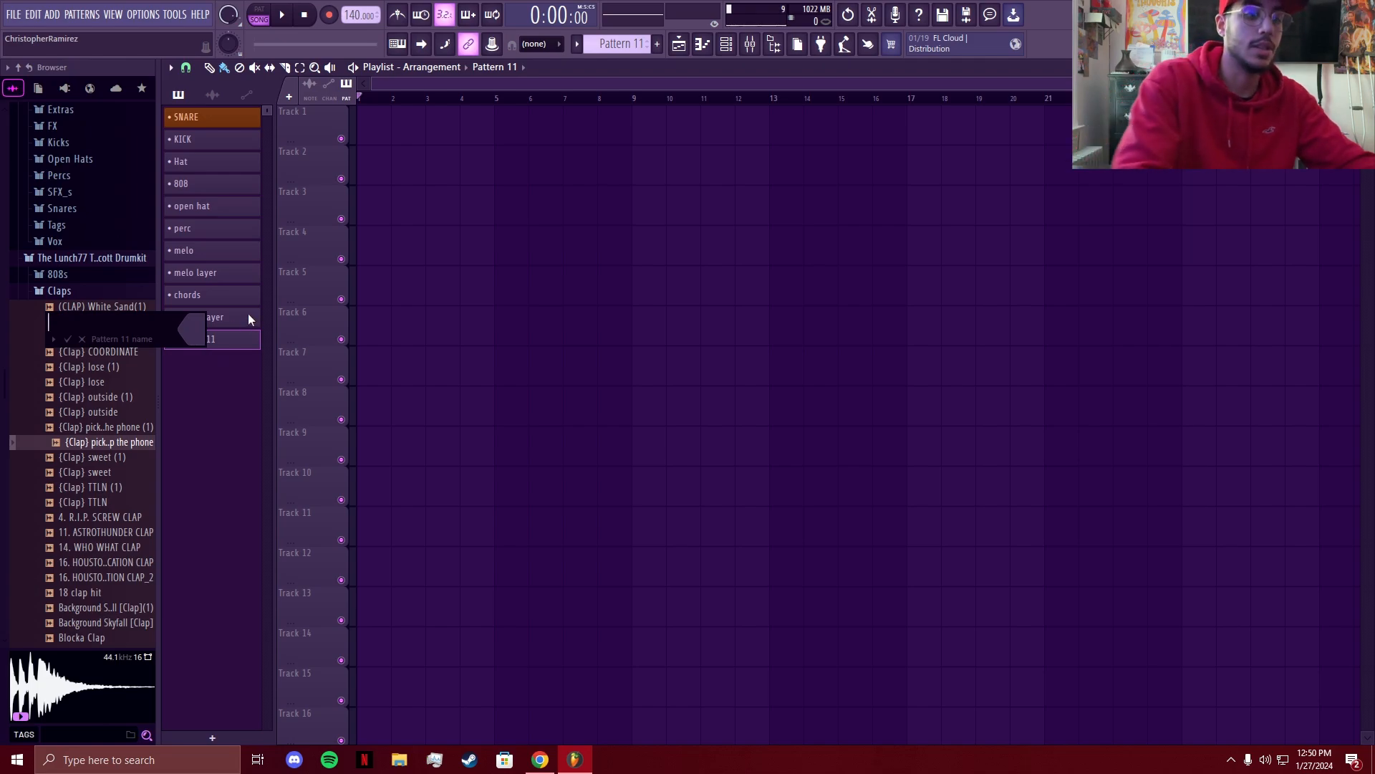
text(c)
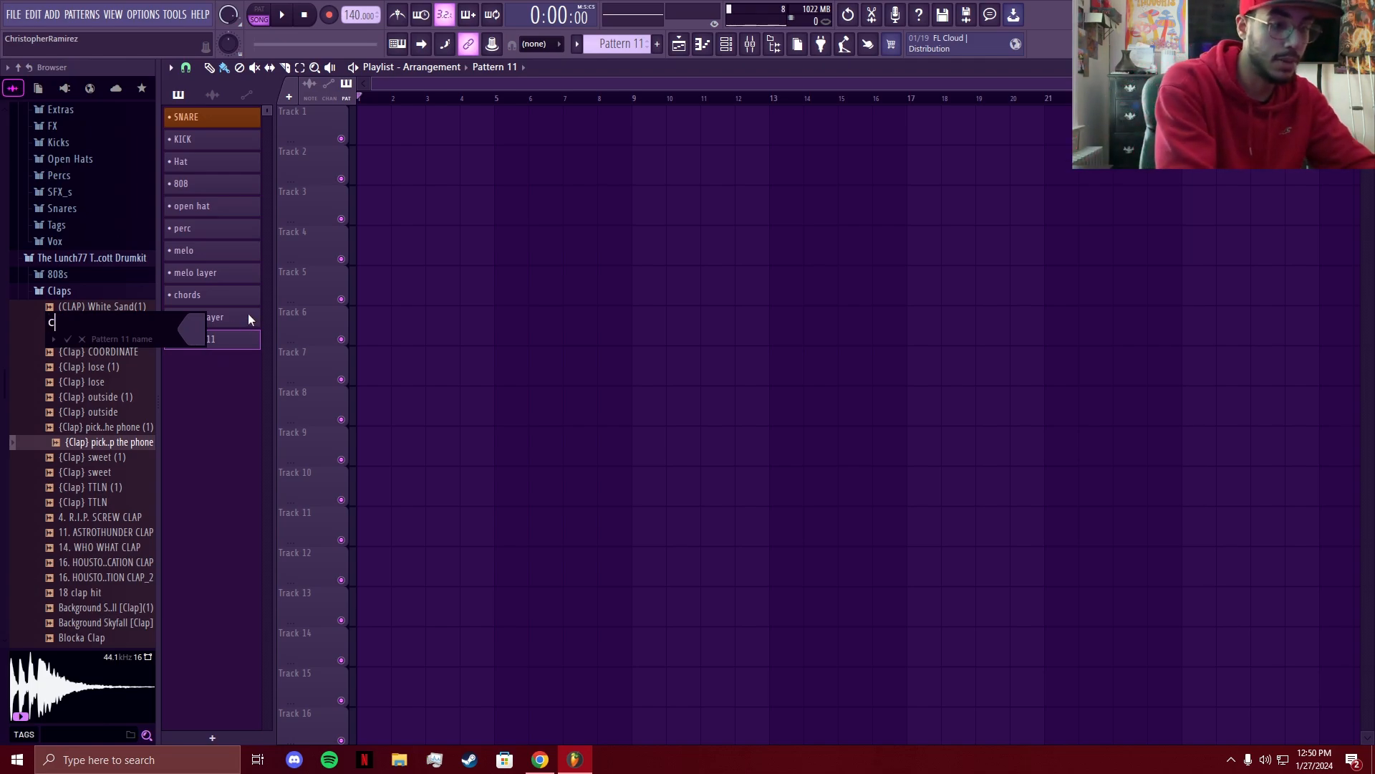
text(ount melo)
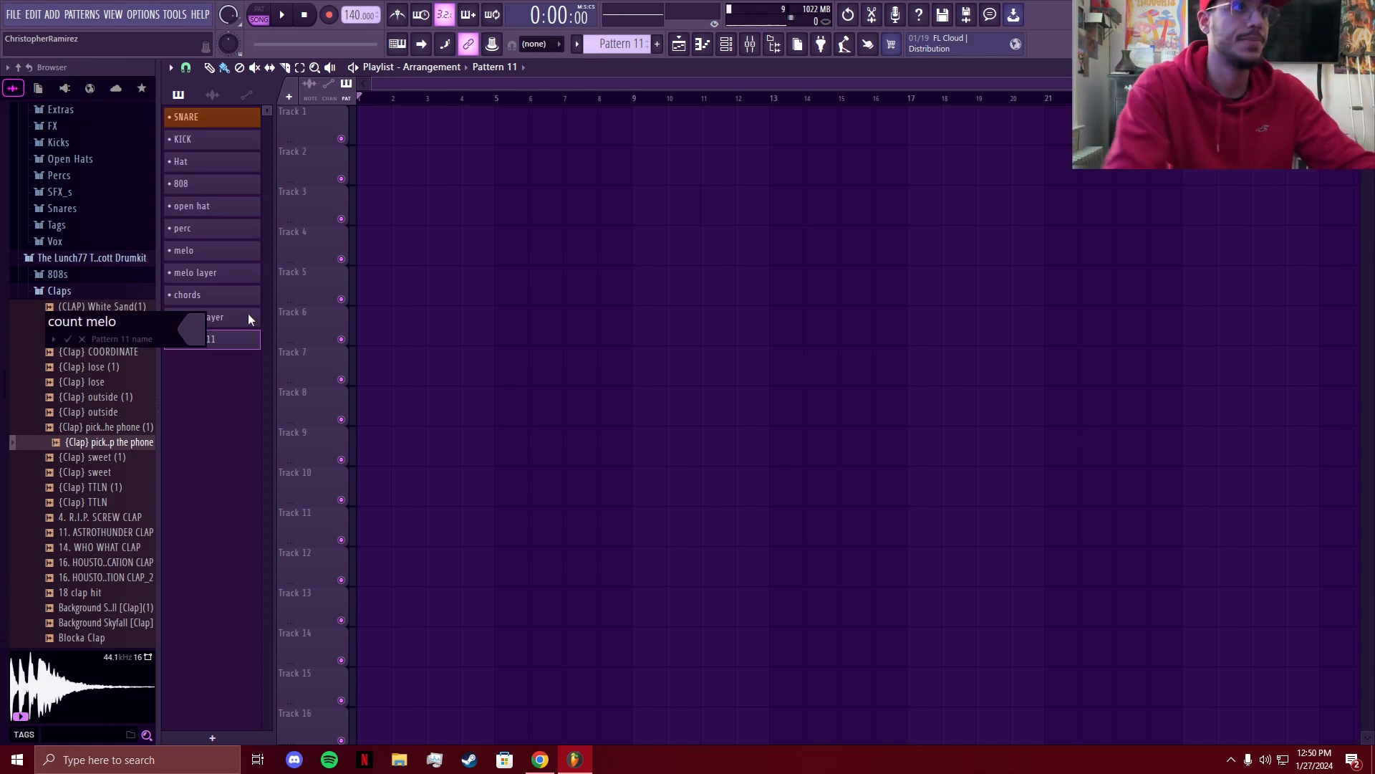
key(Return)
key(plus)
middle_click(226, 366)
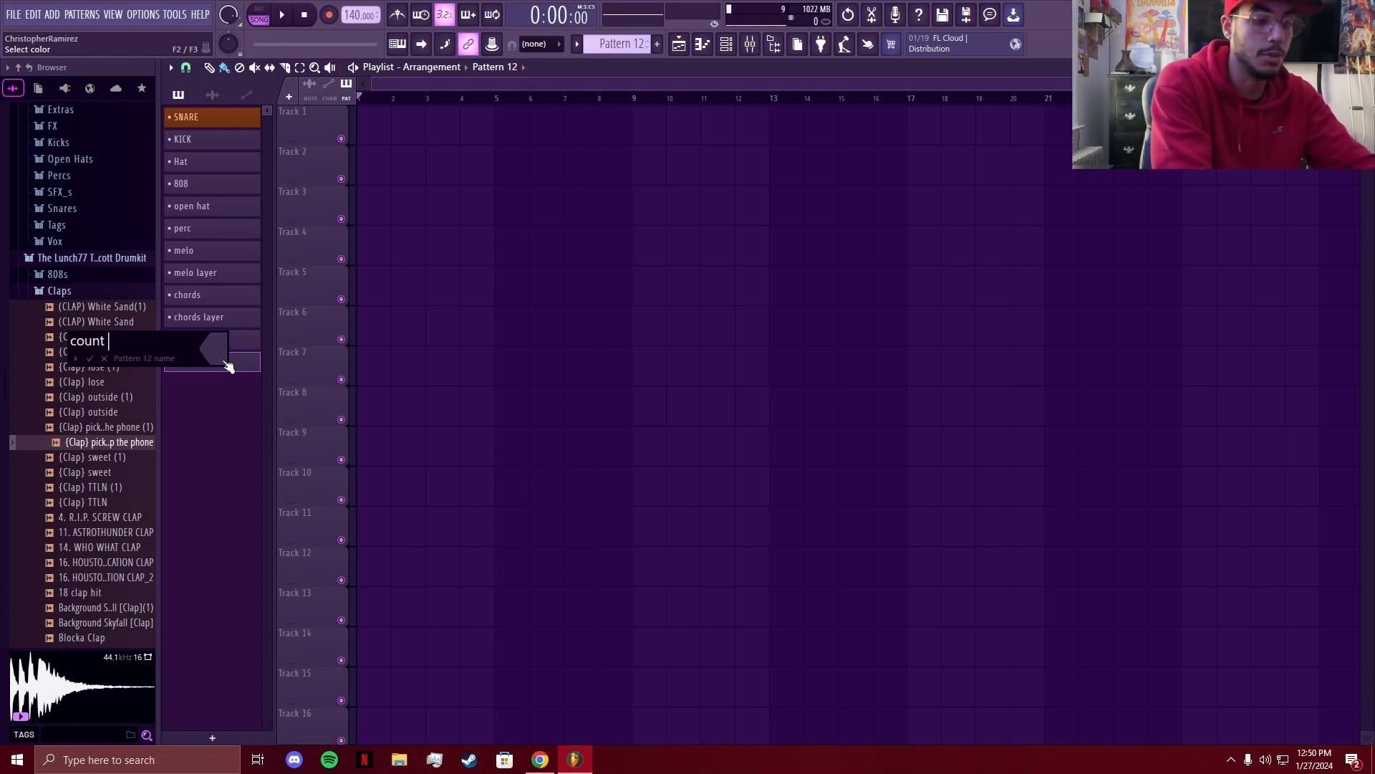
text(count melo layer)
key(Return)
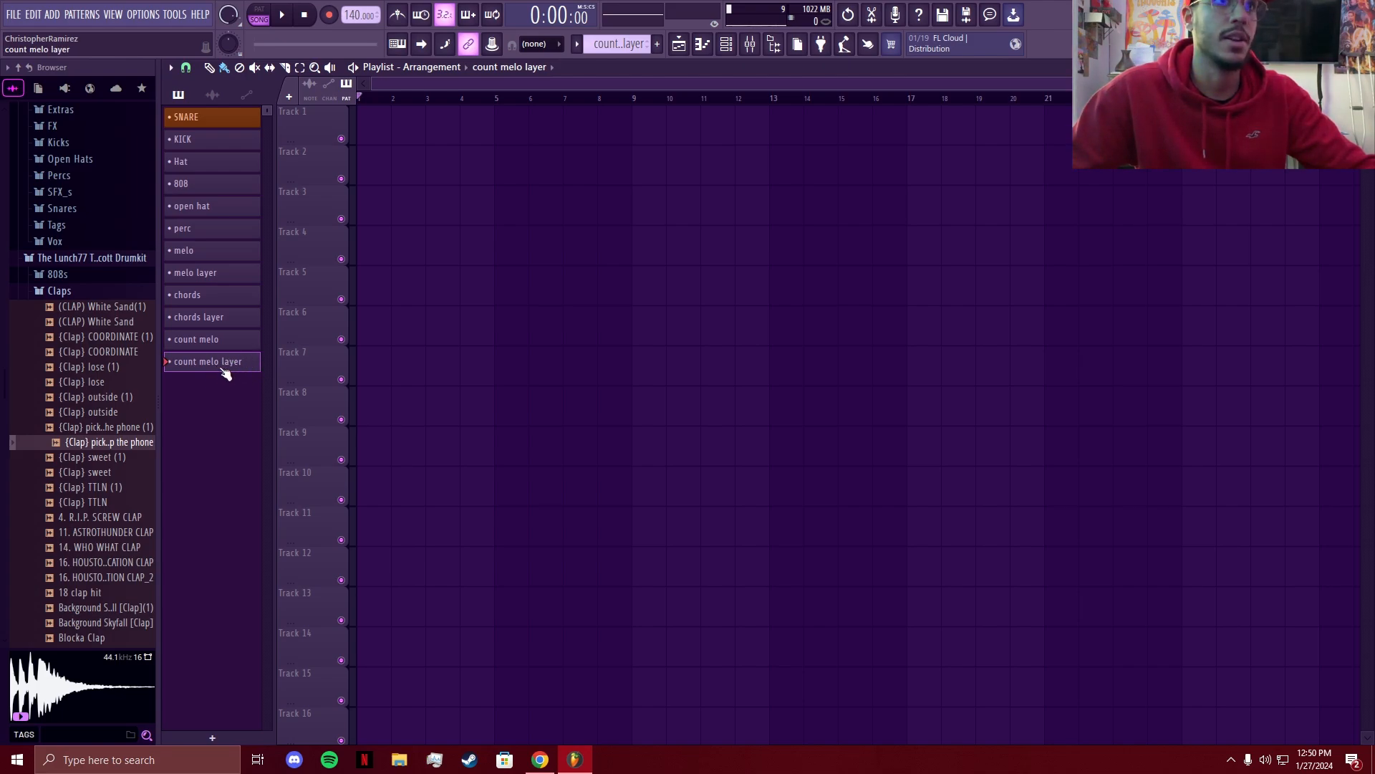
- Try adding a pattern named "bass" after count melo layer, and delete it
key(F4)
key(Return)
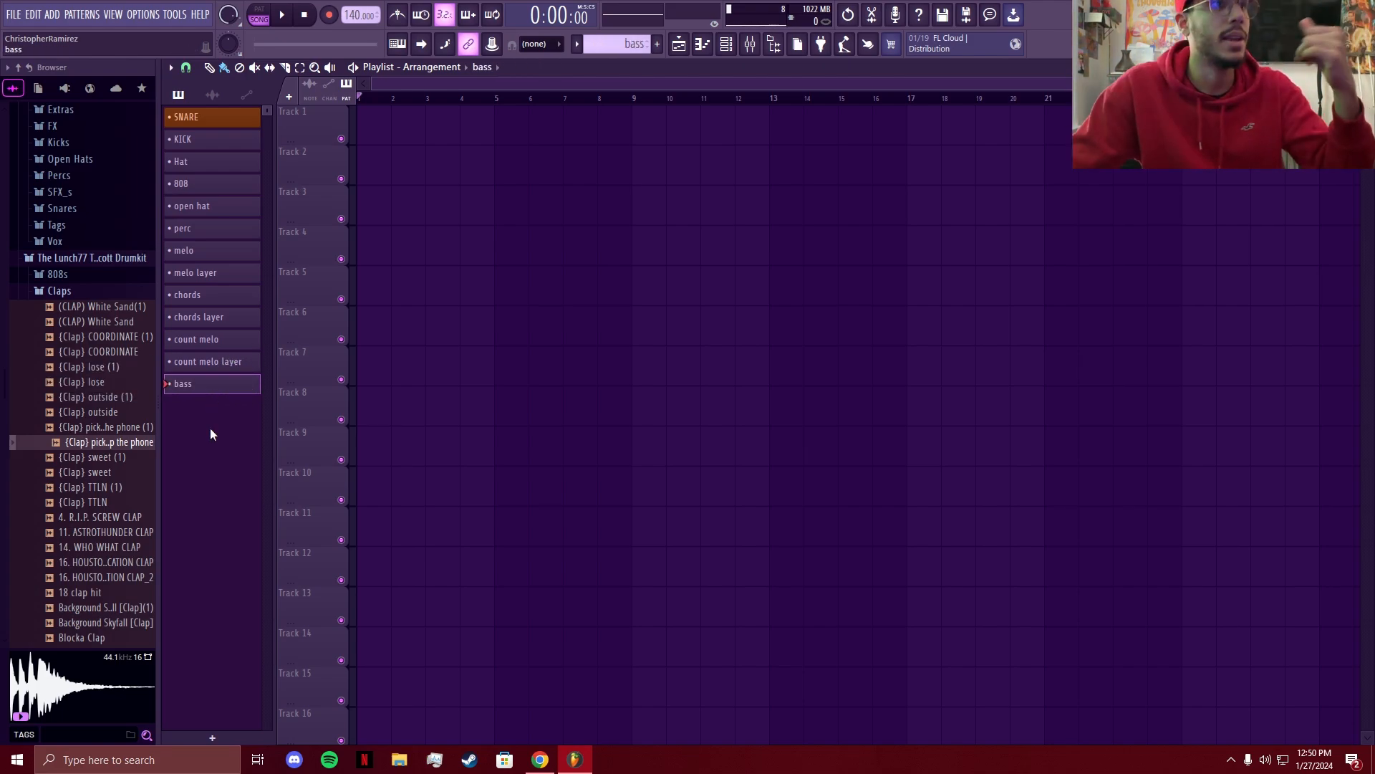
click(192, 188)
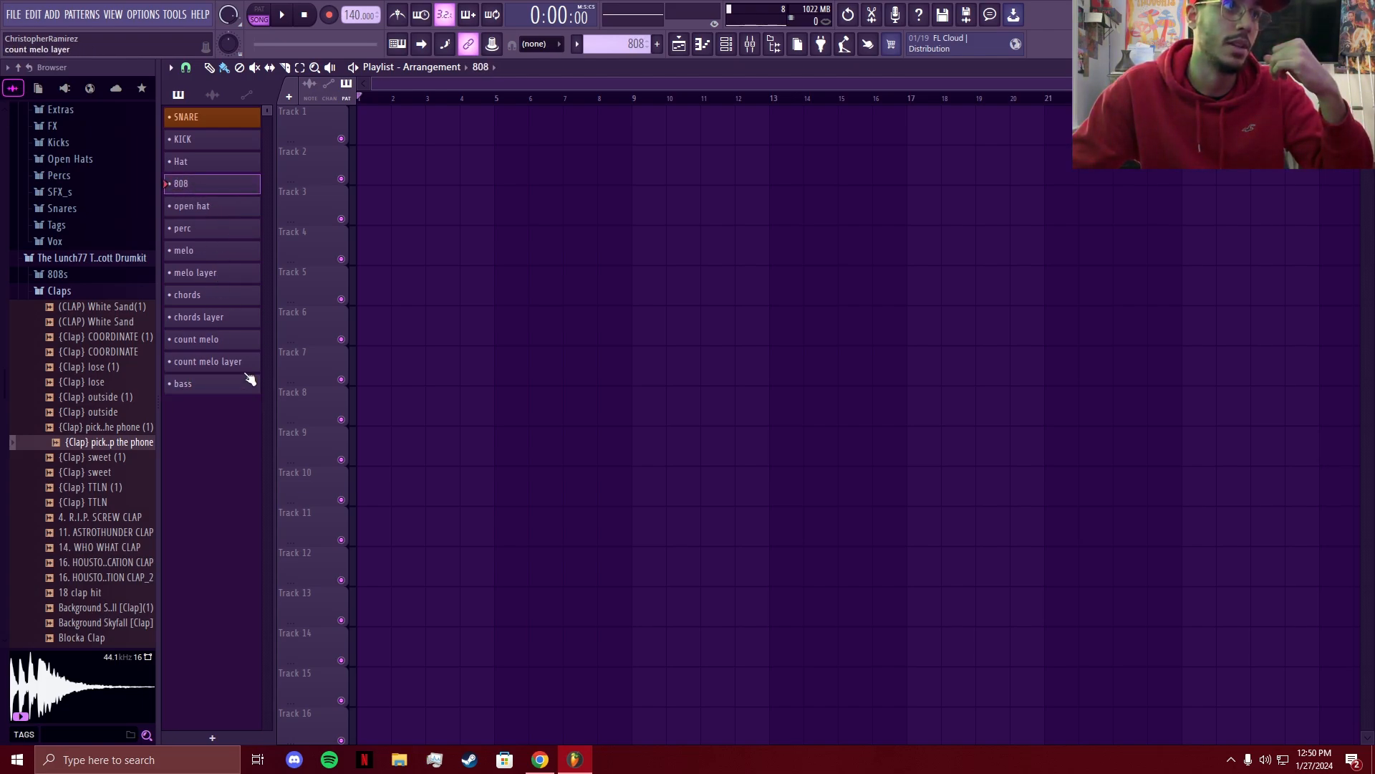
click(214, 385)
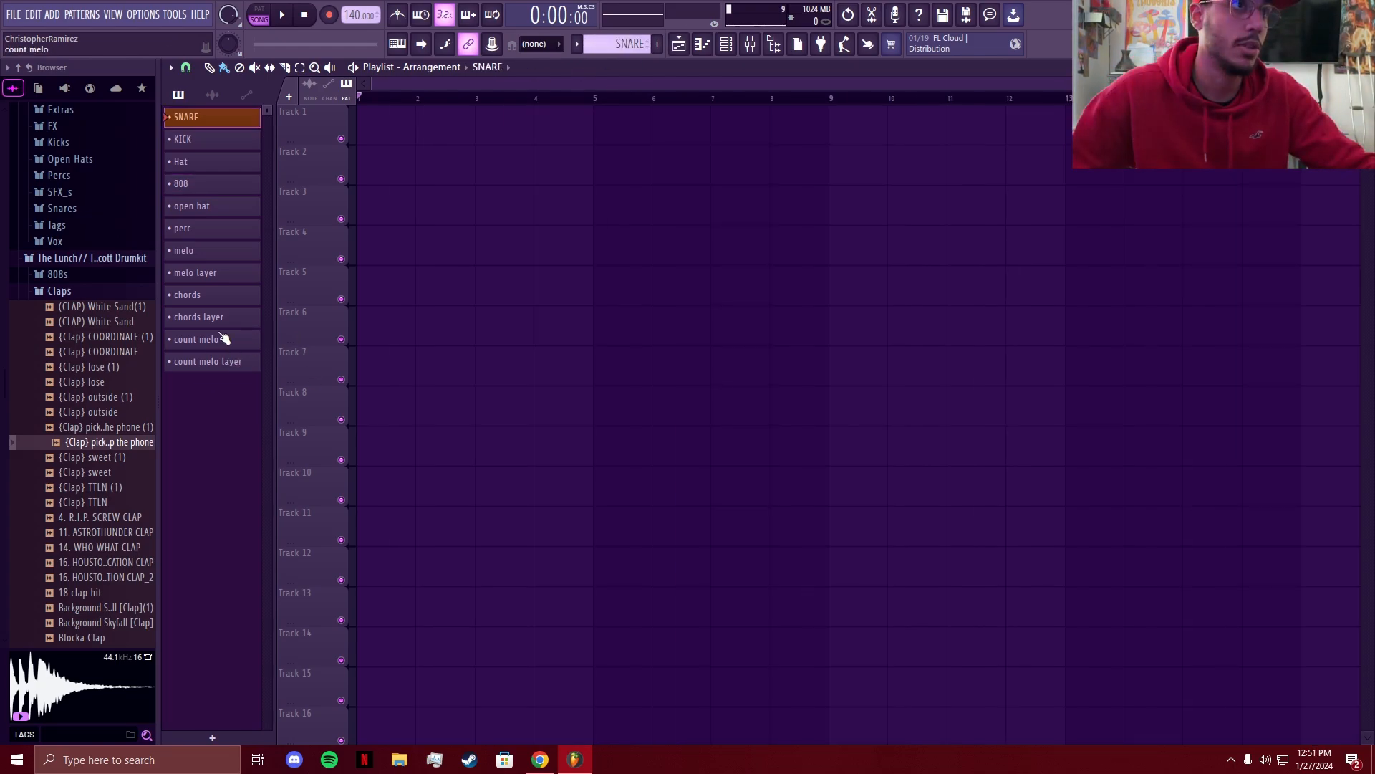
- Place four-bar melo and melo layer clips from bar 1 on Tracks 7 and 8, and a chords clip at bar 3 on Track 6
click(214, 274)
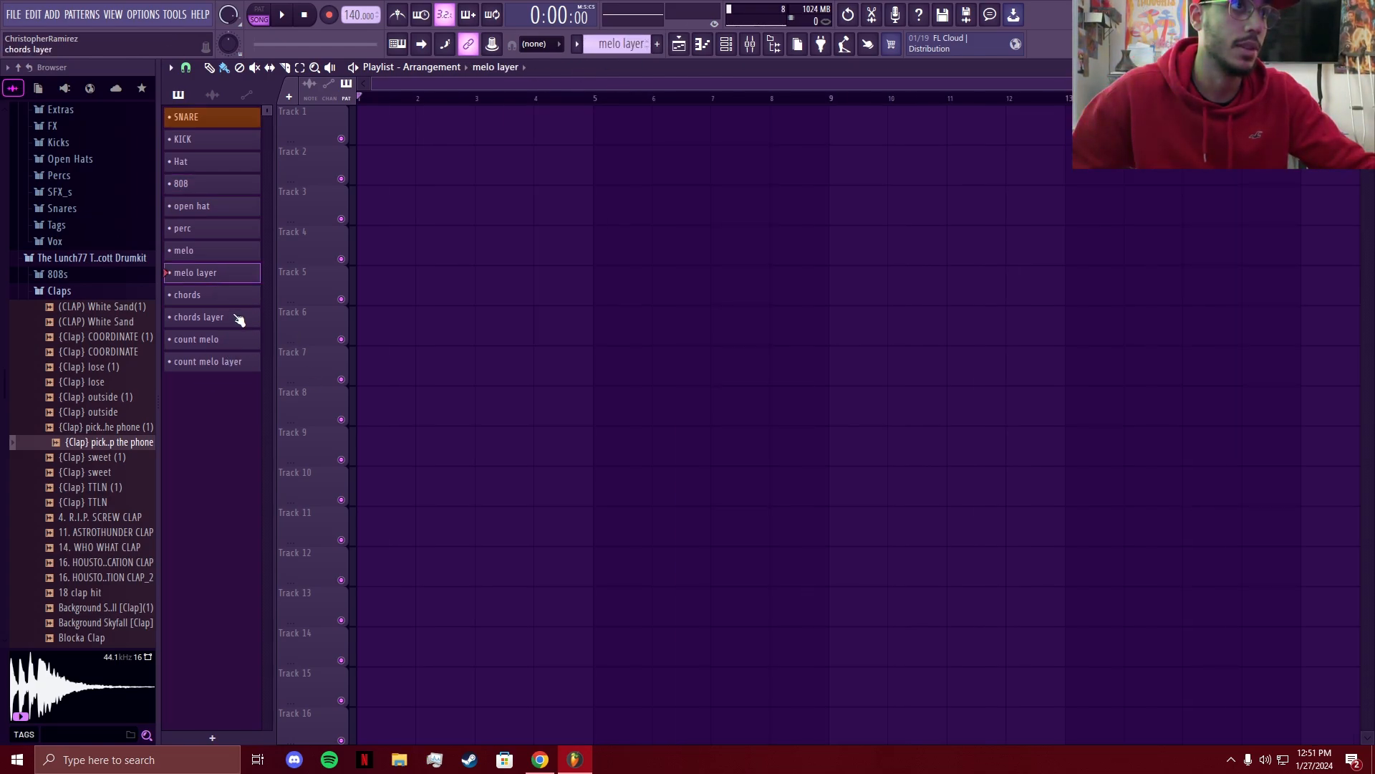
drag(208, 251, 363, 350)
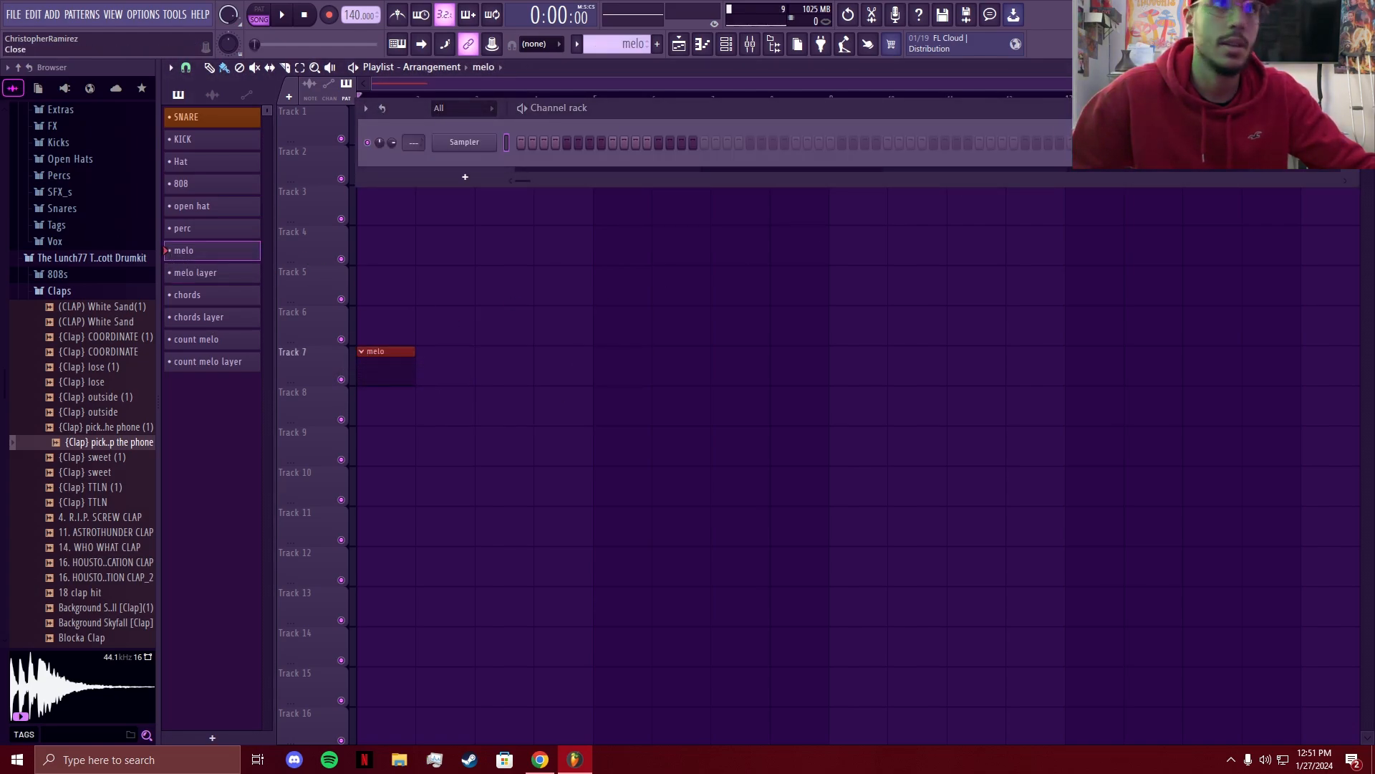
drag(209, 273, 360, 401)
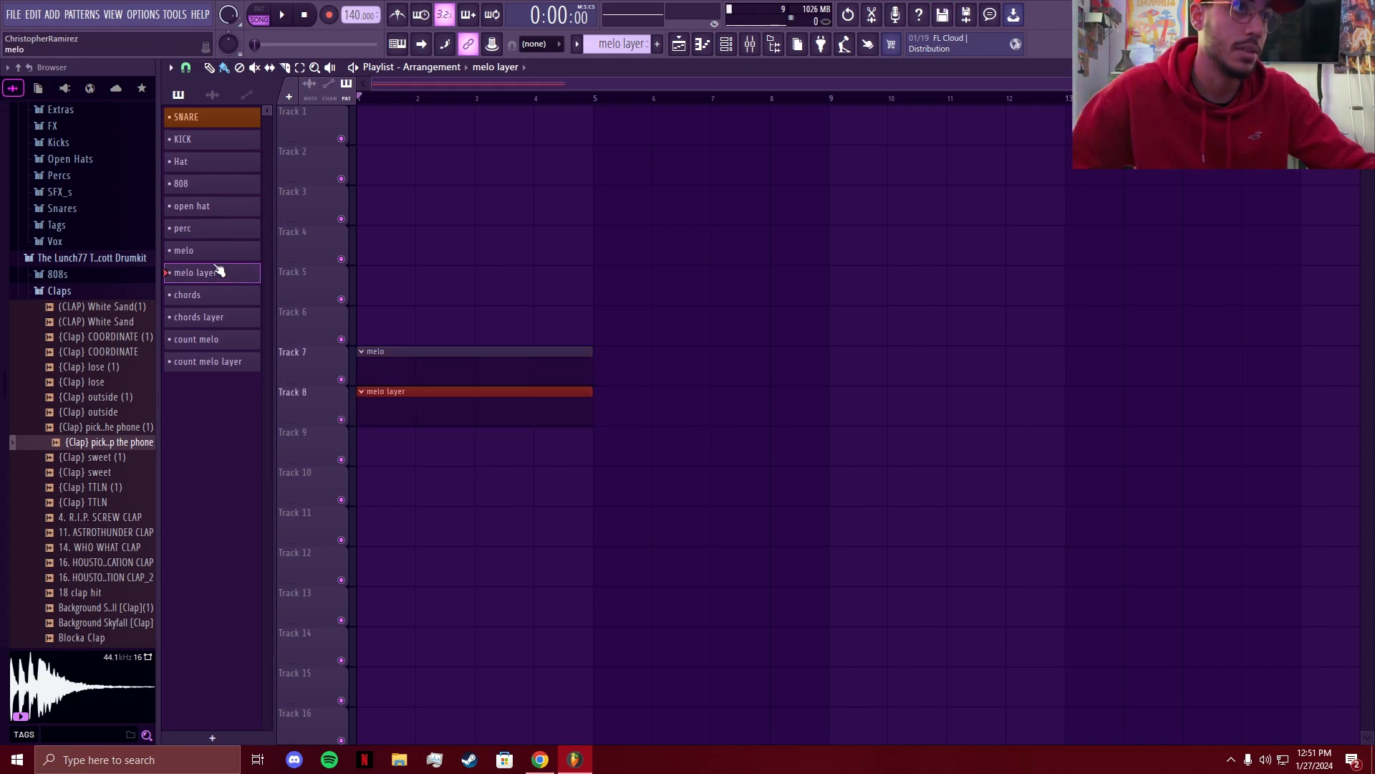
drag(205, 296, 505, 334)
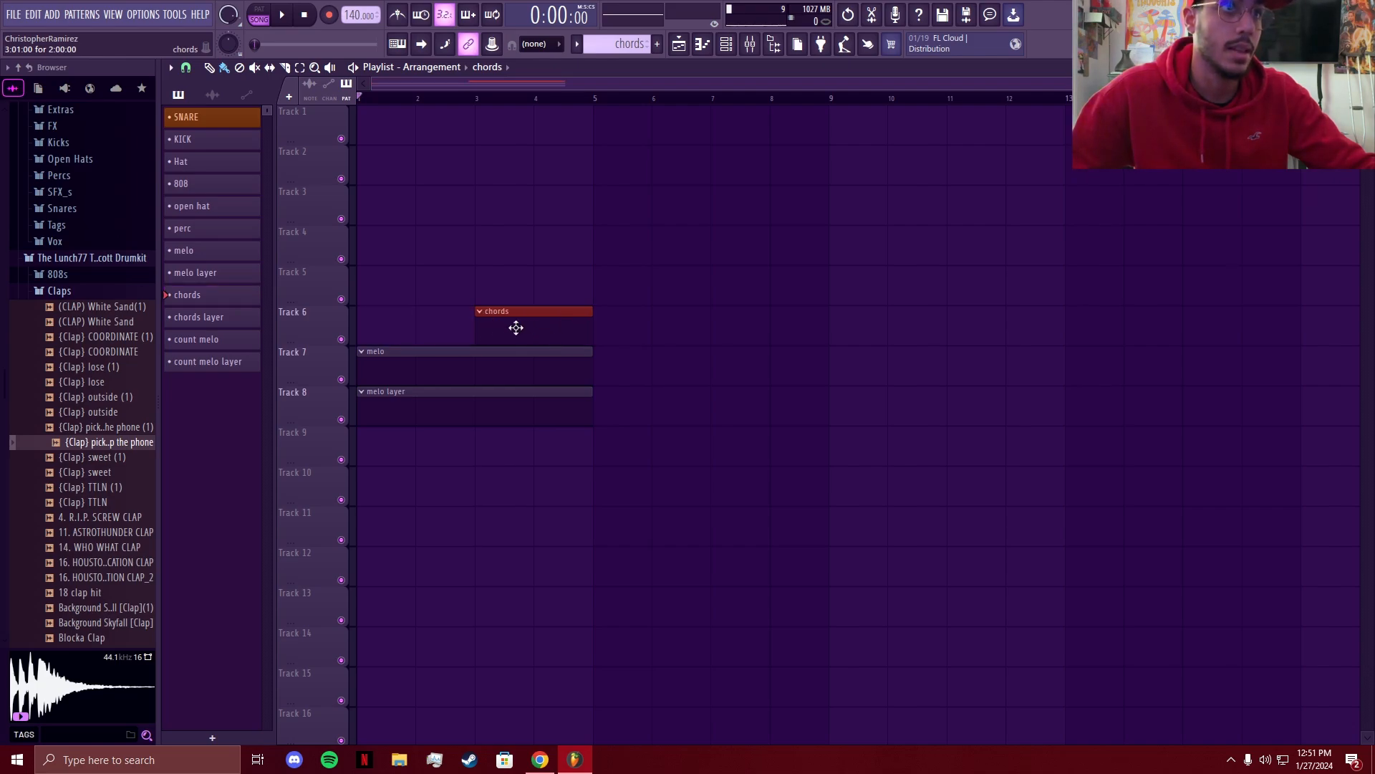
- Place four consecutive SNARE clips on Track 1, filling bars 5 to 8 of the playlist
scroll(688, 337, down, 1)
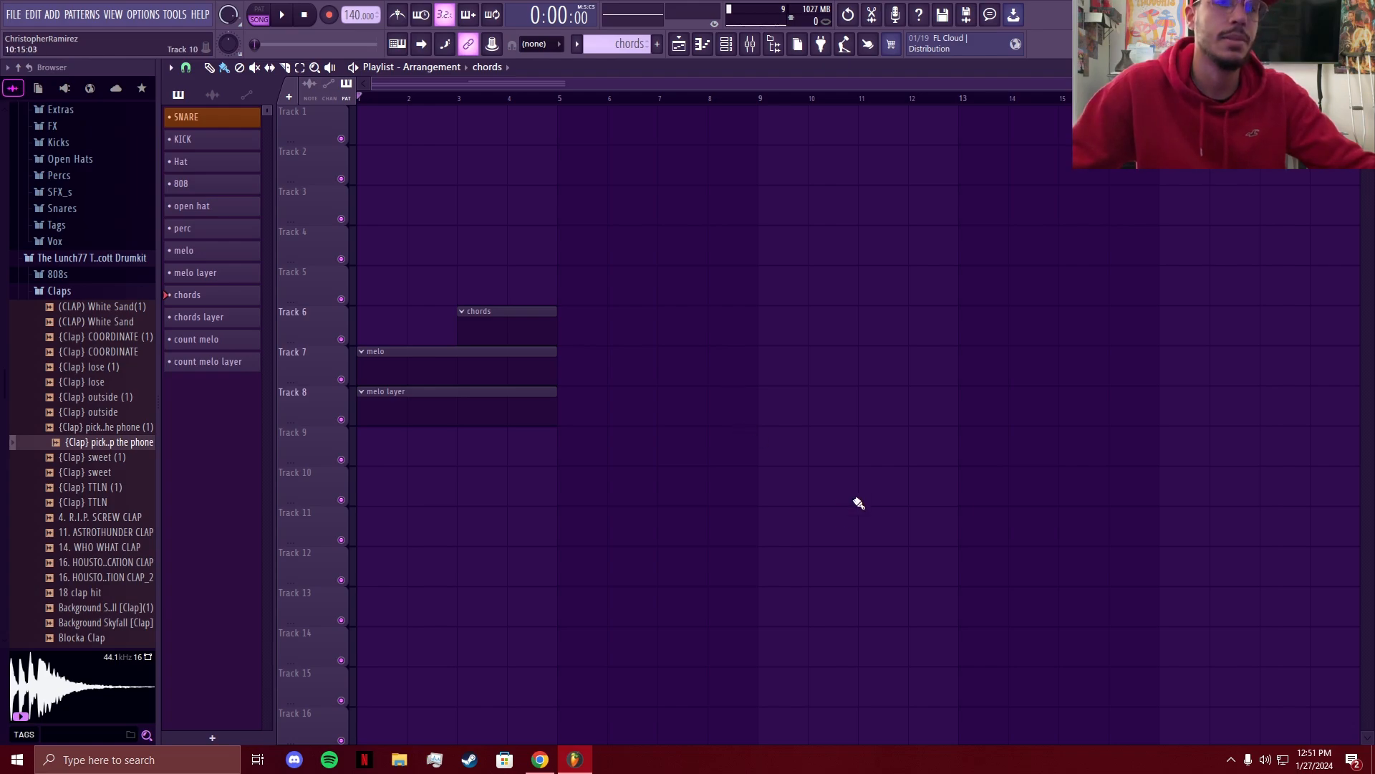
click(213, 118)
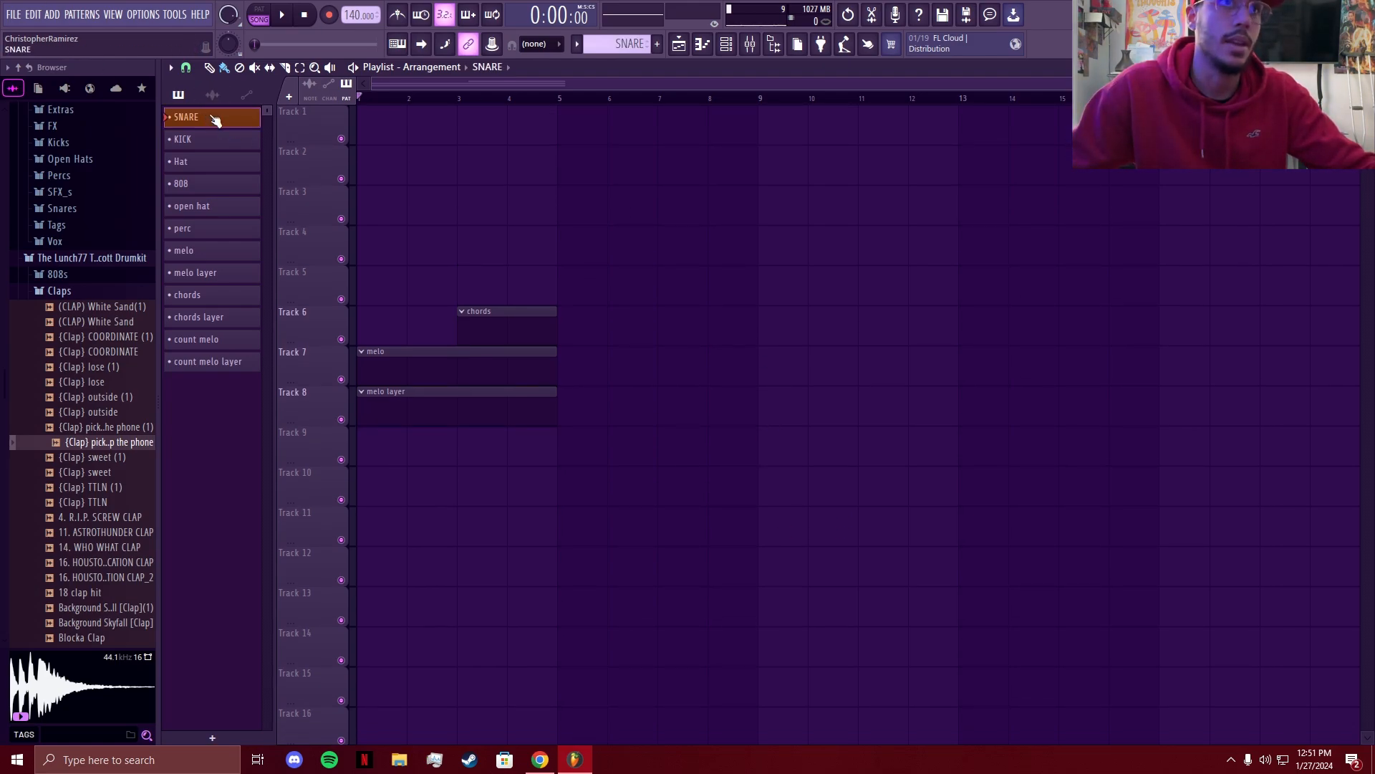
drag(213, 117, 582, 130)
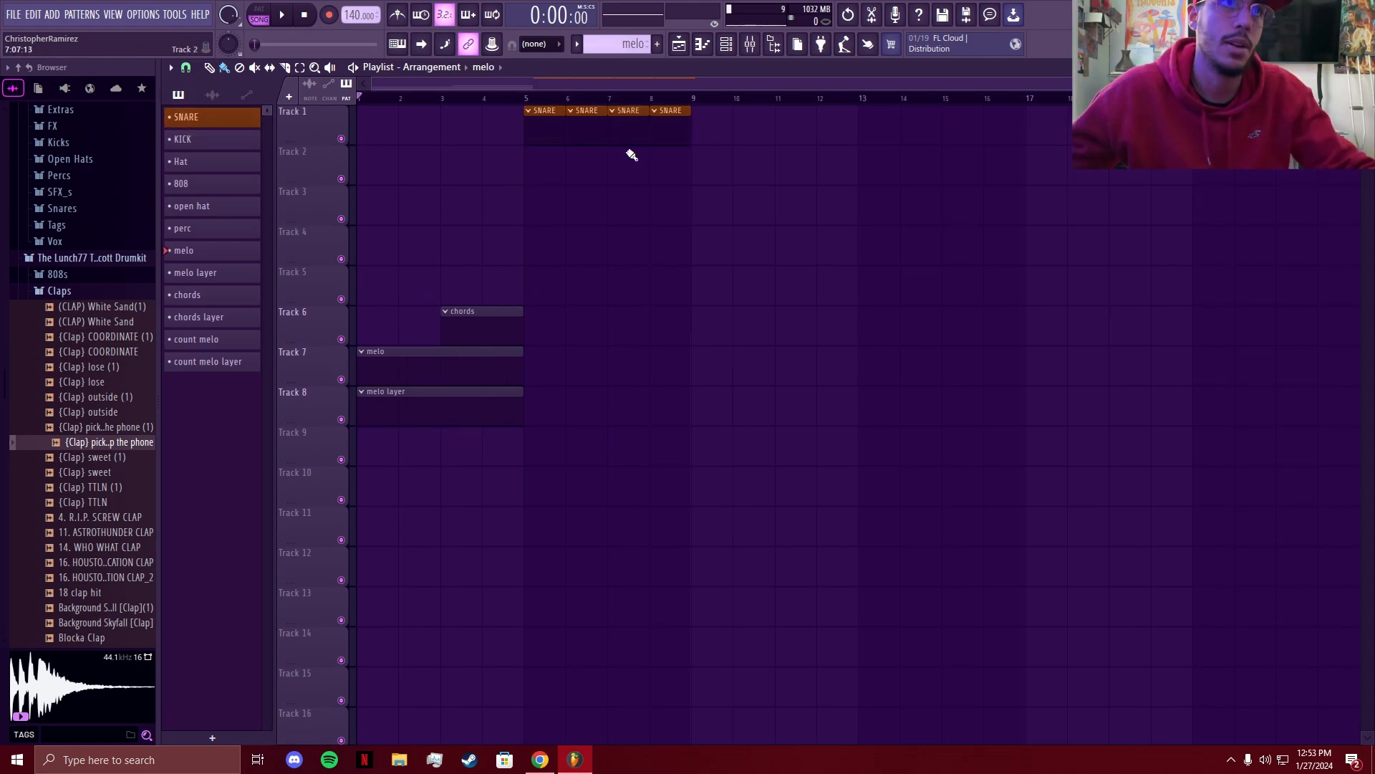
- Place two 808 clips on Track 4 at bars 5 and 7, undoing misplaced attempts
drag(629, 83, 642, 83)
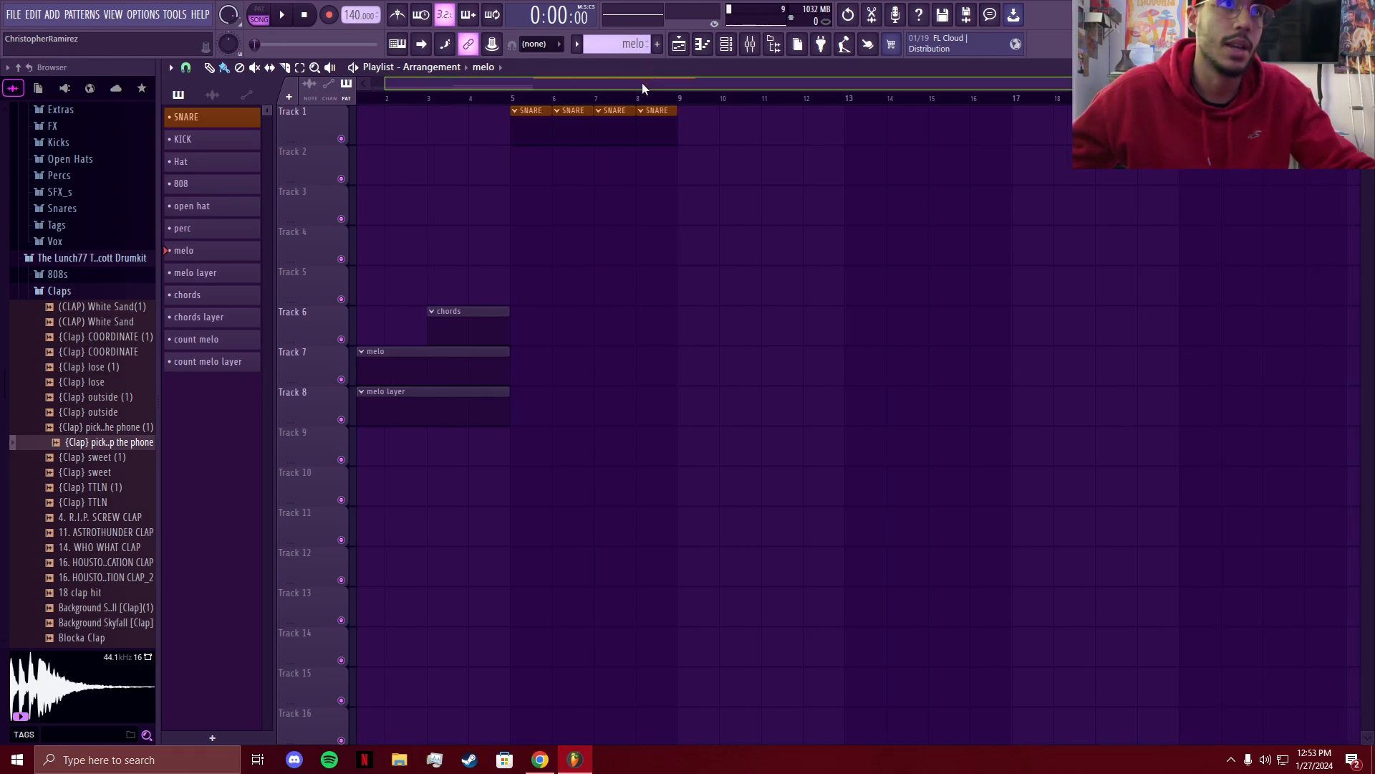
drag(215, 187, 518, 245)
drag(245, 184, 585, 255)
key(ctrl+z)
key(ctrl+z)
drag(207, 189, 616, 243)
- Place four consecutive KICK clips on Track 2, filling bars 9 to 12
drag(212, 141, 677, 169)
drag(212, 144, 738, 166)
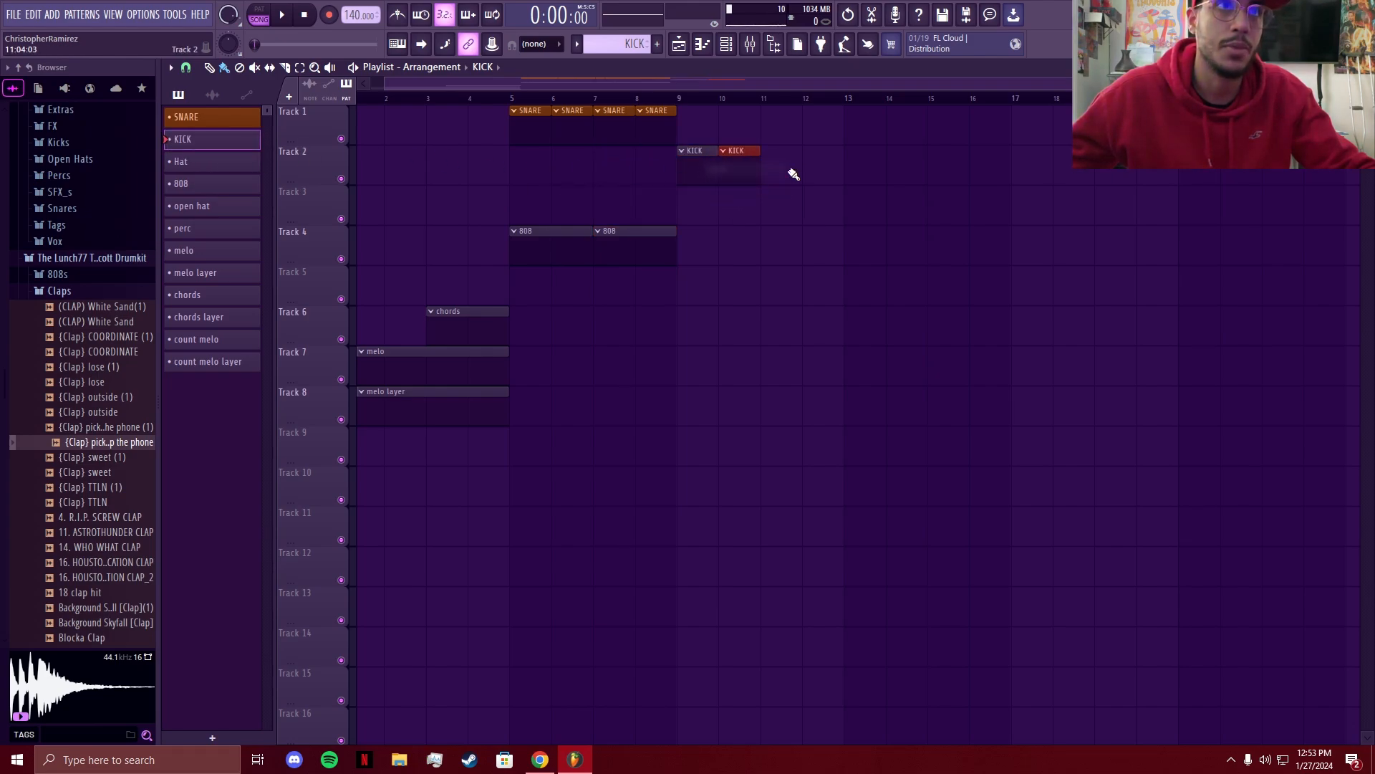
drag(215, 142, 821, 169)
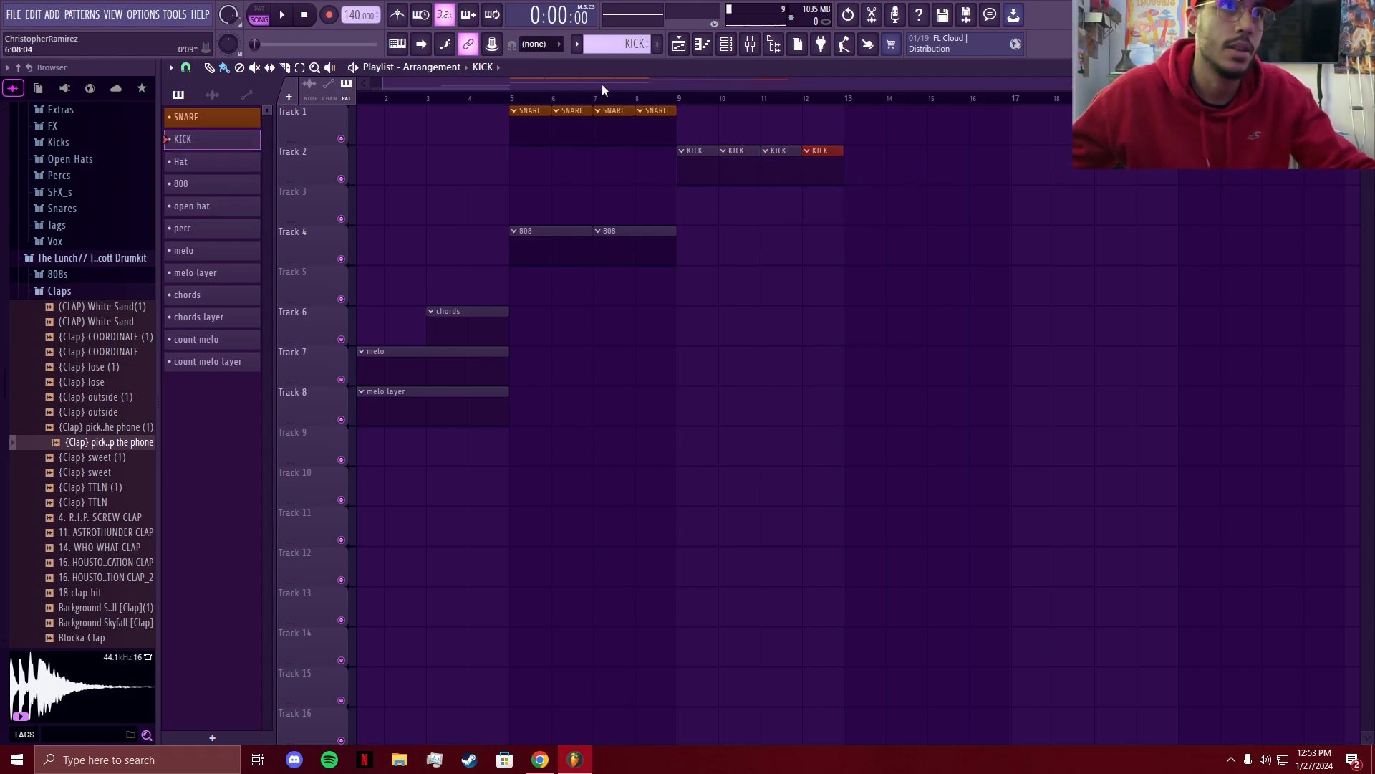
- Place four Hat clips on Track 3 across bars 5 to 12, and open hat clips on Track 5 at bars 5 and 7
drag(602, 84, 613, 84)
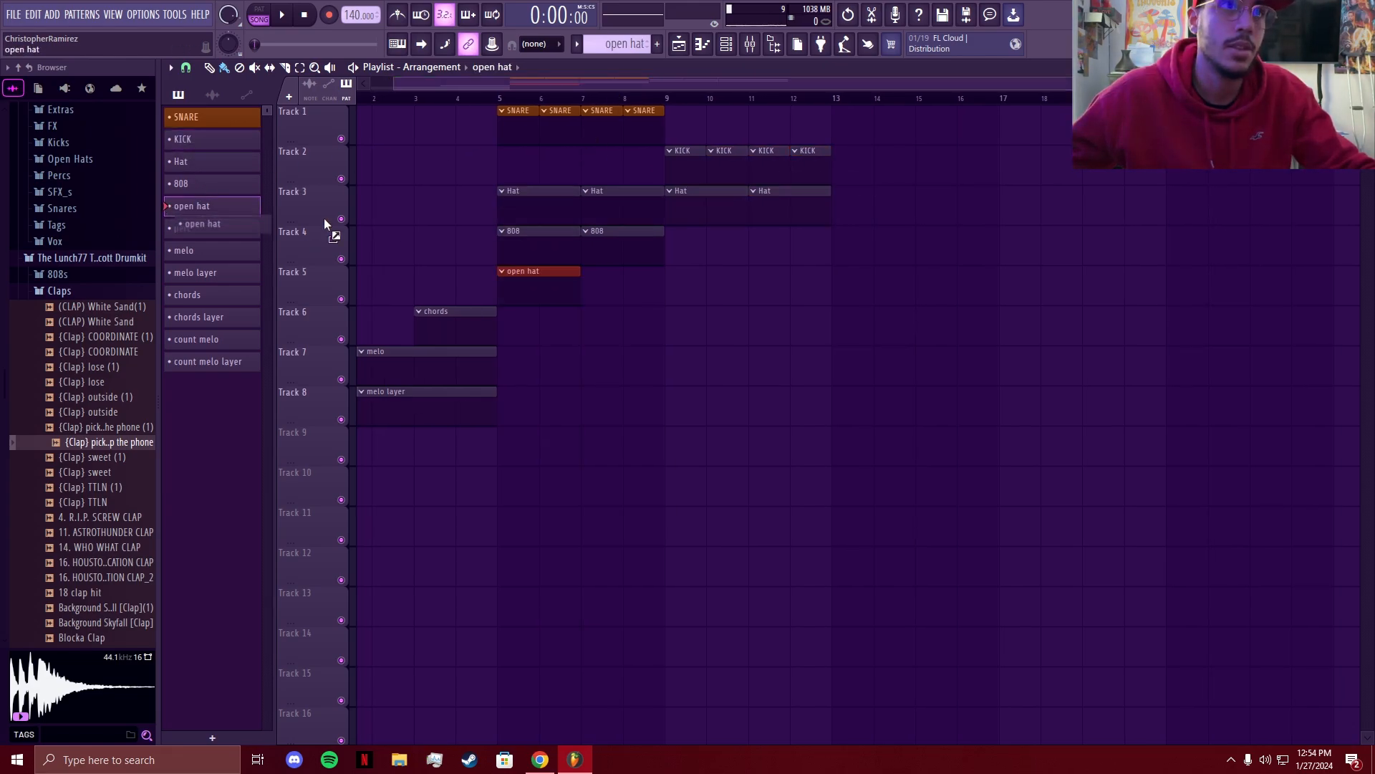
drag(212, 205, 610, 280)
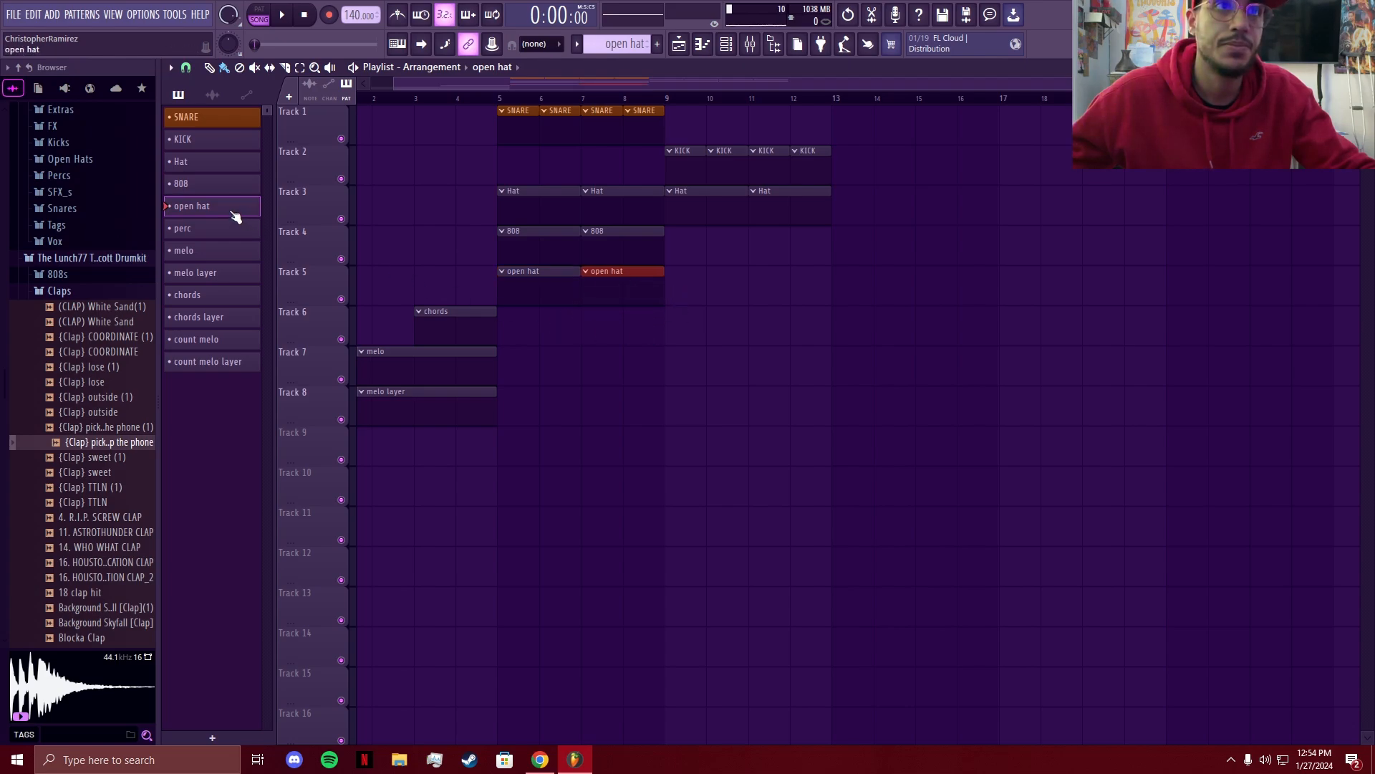
- Place open hat clips at bars 9 and 11 on Track 5, and duplicate the two 808 clips into bars 9 to 12
drag(243, 214, 758, 292)
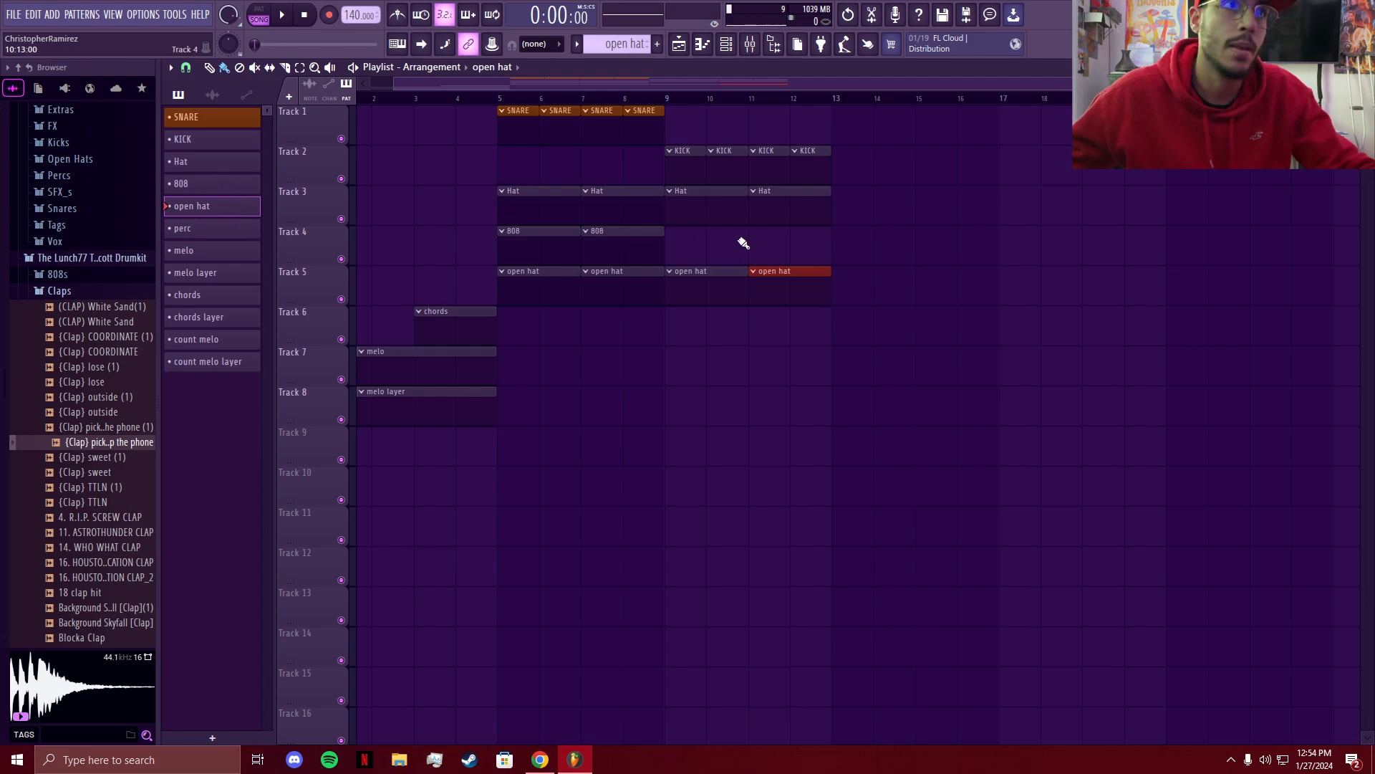
ctrl+drag(737, 240, 522, 242)
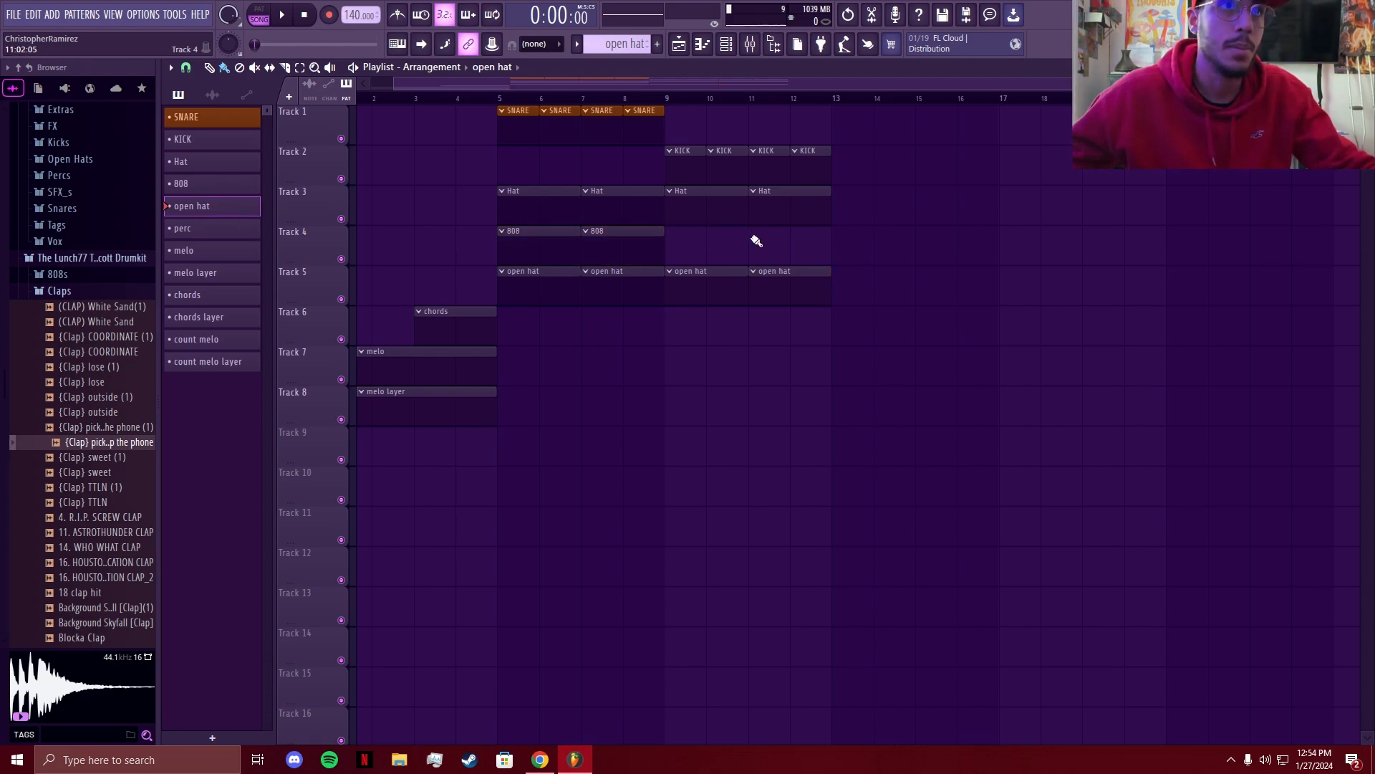
ctrl+drag(745, 240, 507, 258)
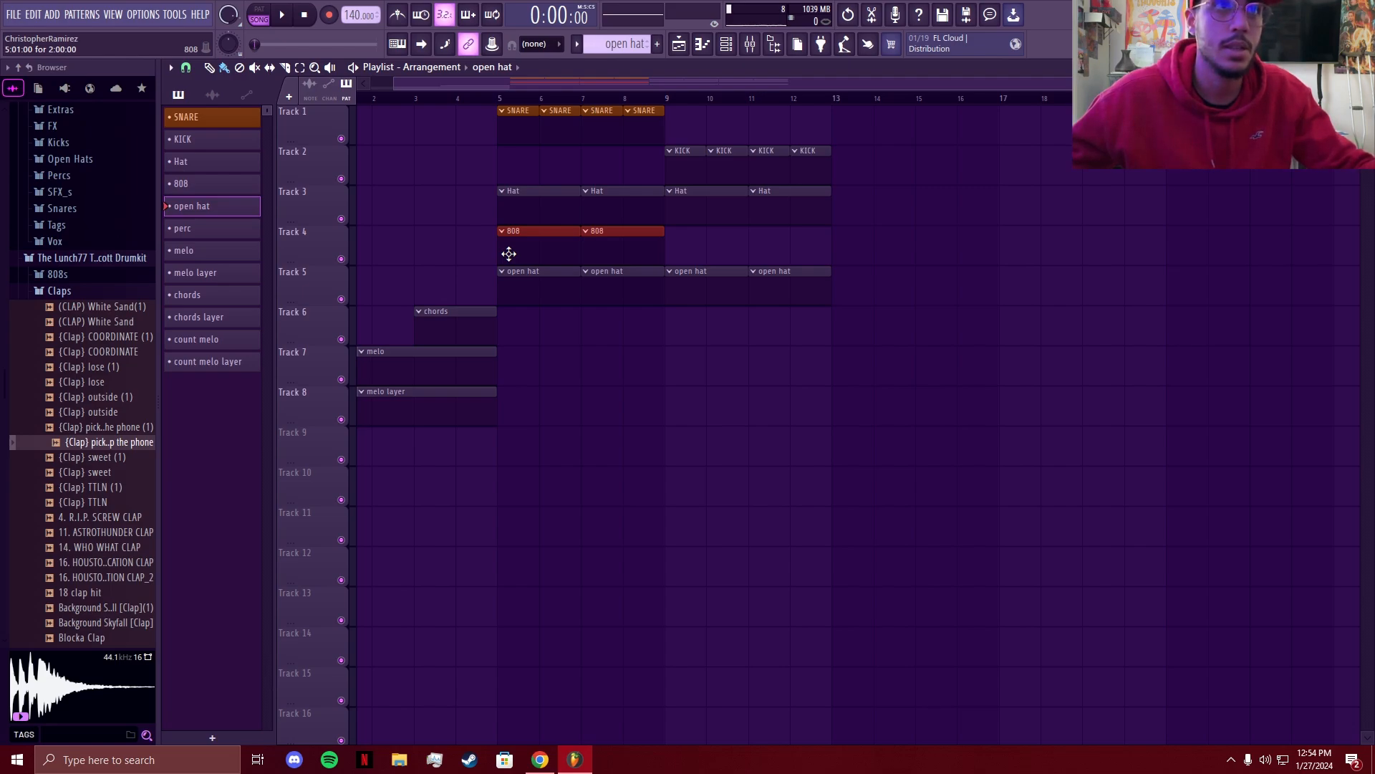
key(ctrl+b)
click(931, 253)
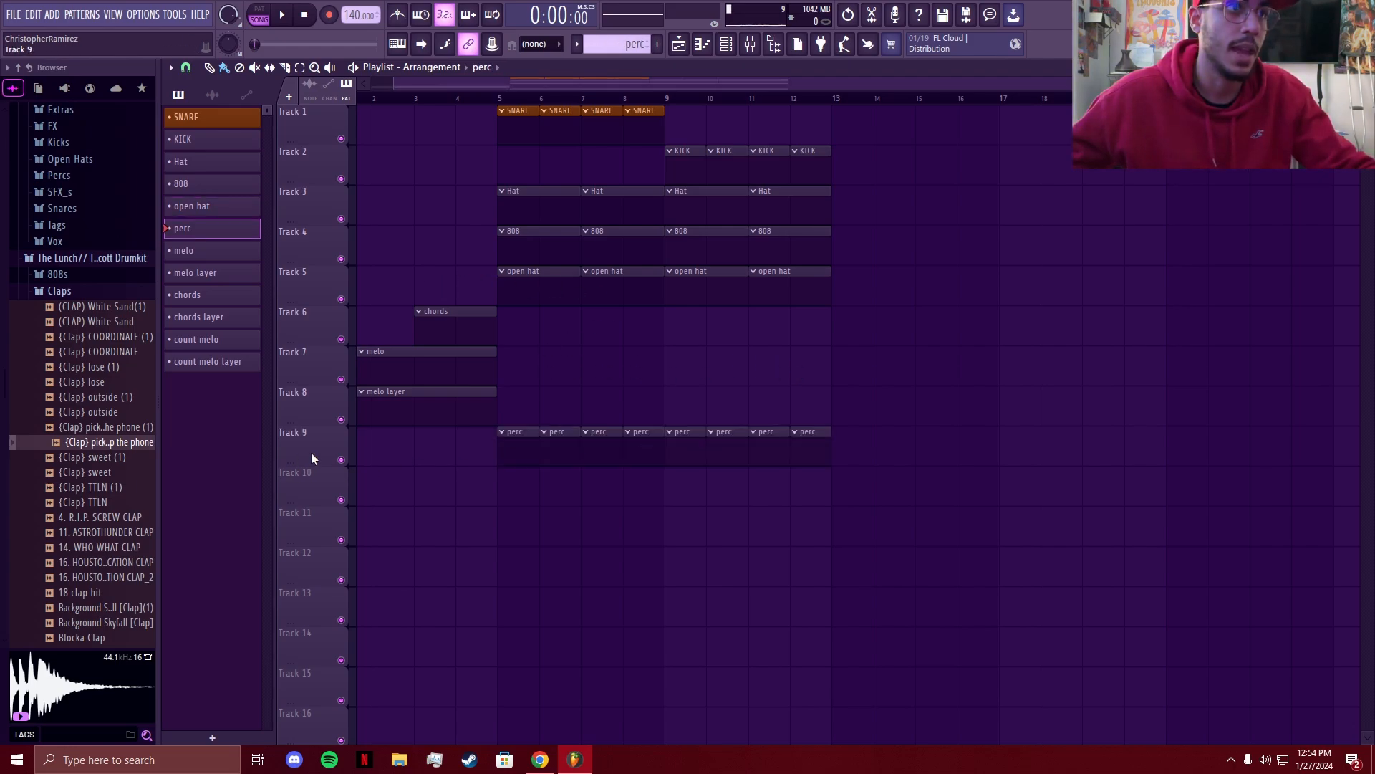
- Move the perc track up to Track 6, and duplicate the four SNARE clips into bars 9 to 12
drag(311, 453, 325, 333)
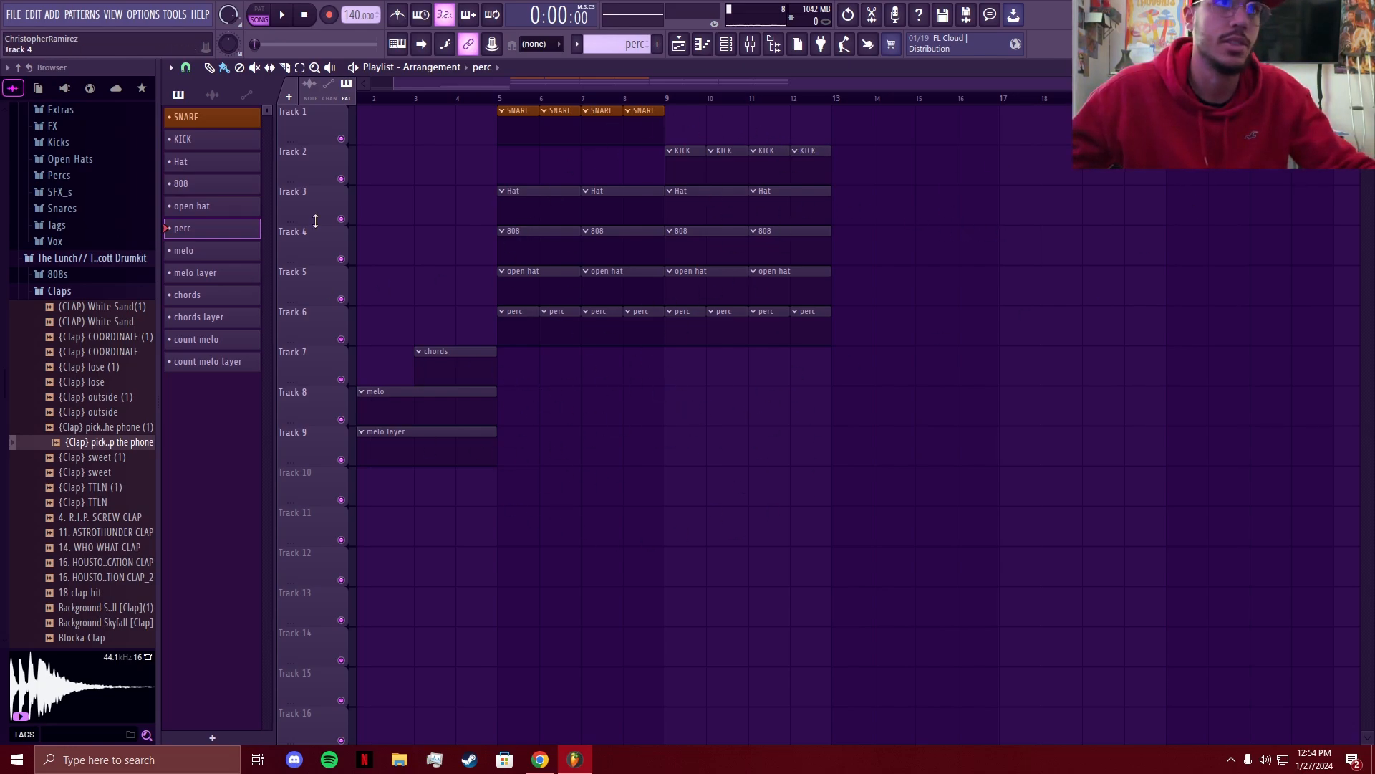
drag(767, 120, 475, 122)
key(ctrl+b)
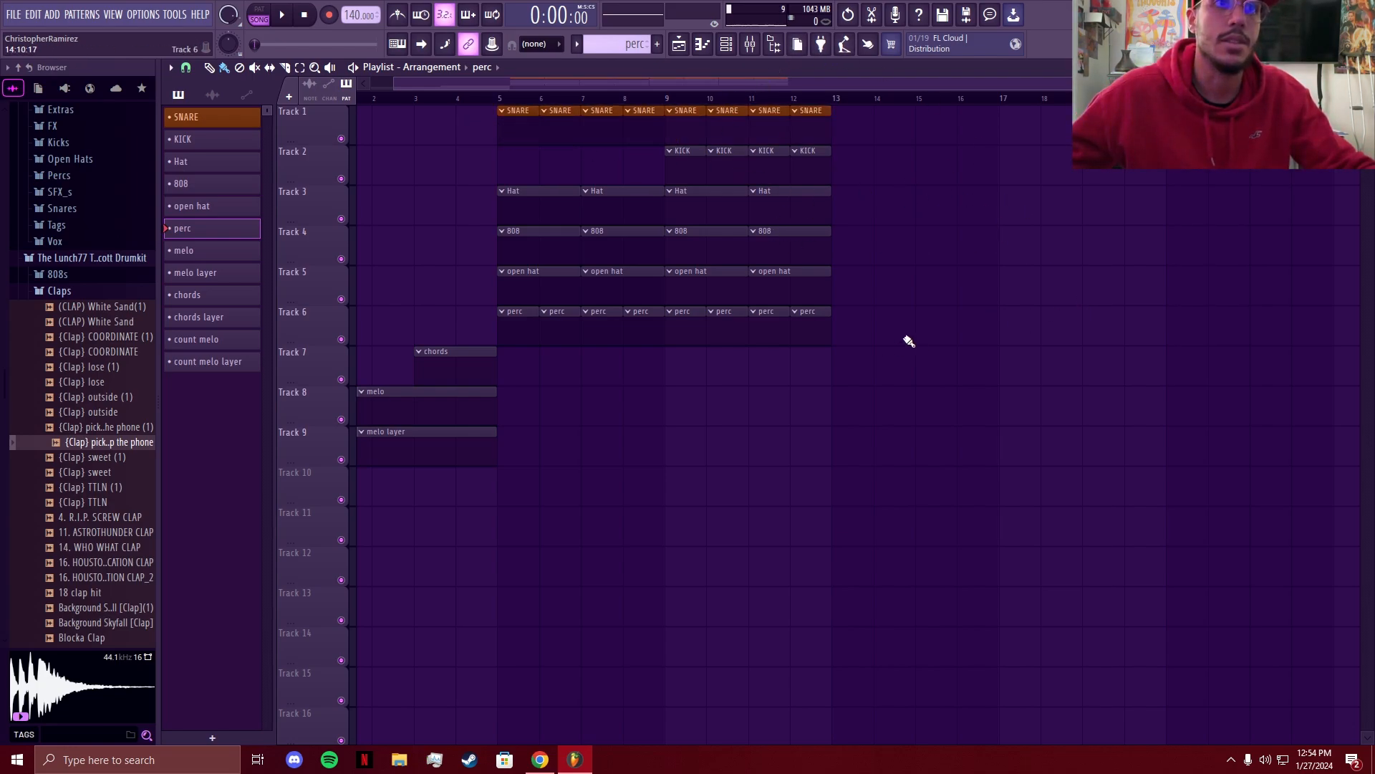
- Fill bars 5 to 12 of Track 12 with four count melo layer clips, and copy the melo and melo layer clips to bar 9
scroll(908, 341, down, 2)
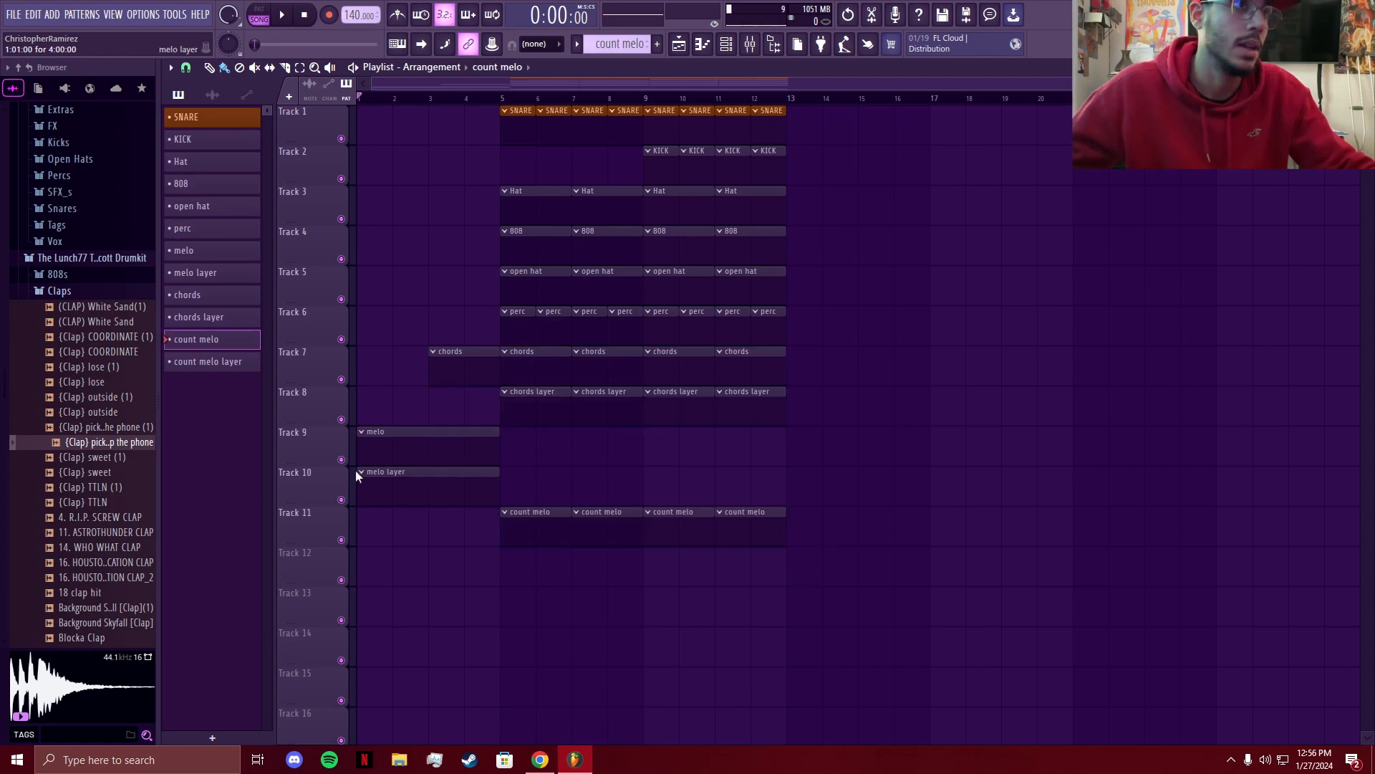
drag(218, 363, 513, 574)
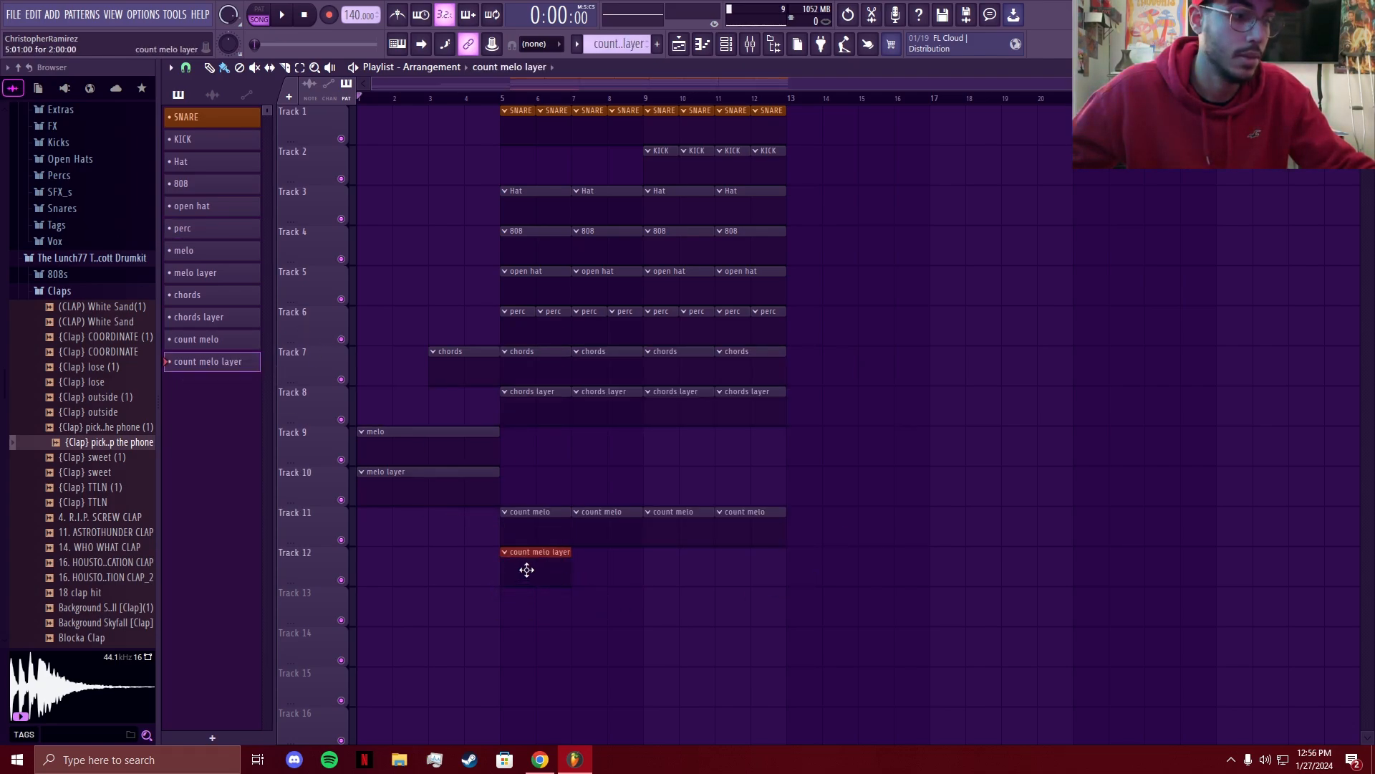
key(ctrl+b)
key(ctrl+b)
key(ctrl+b)
drag(754, 461, 719, 461)
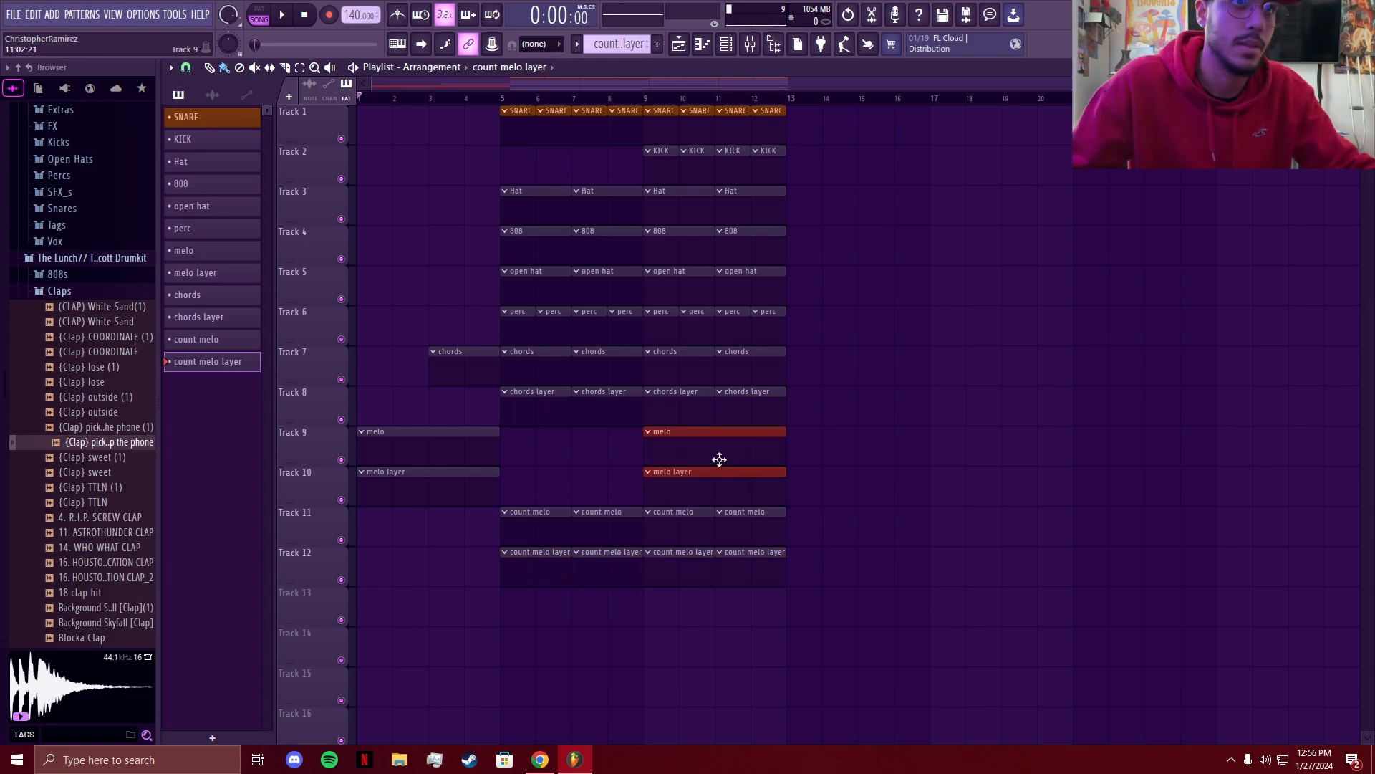
ctrl+click(953, 418)
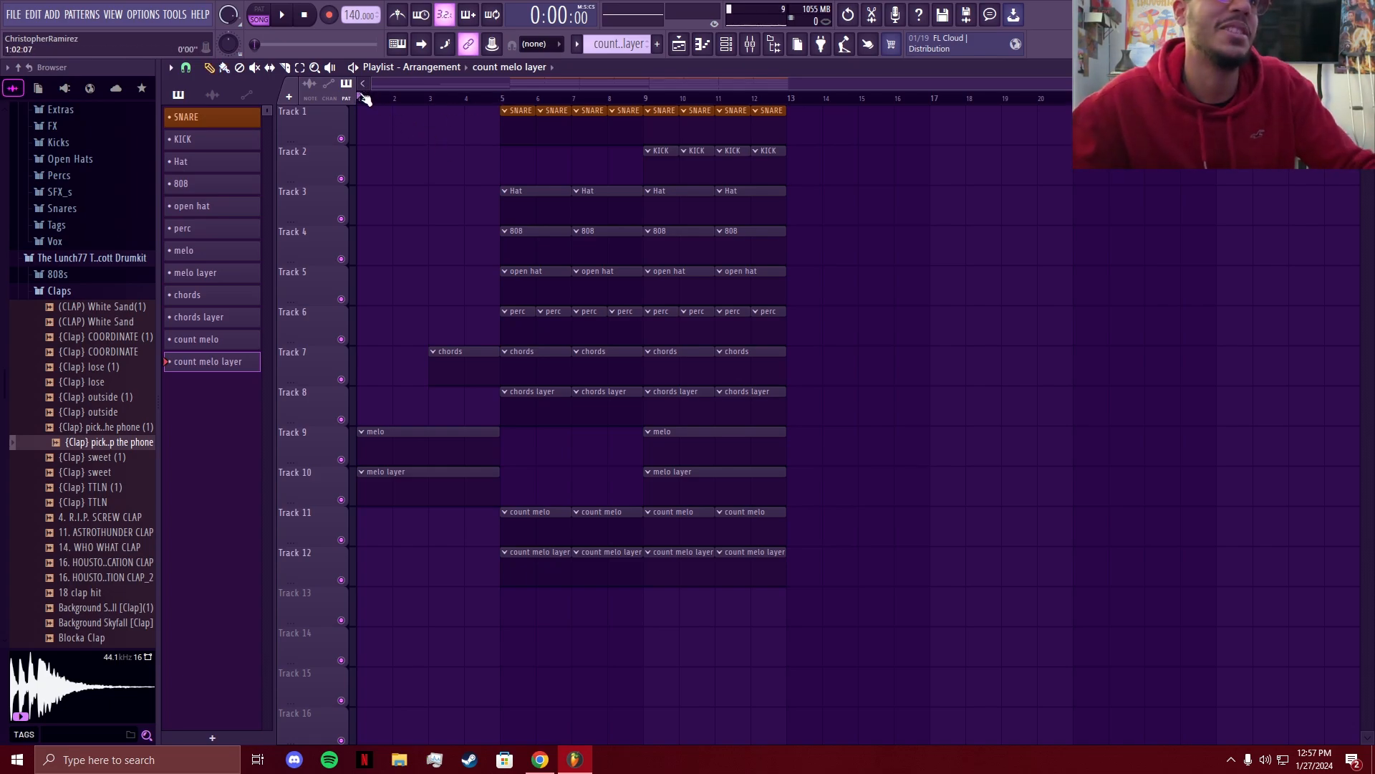
- Add a time marker named "intro" at bar 1 of the playlist
mouse_move(380, 112)
mouse_down()
mouse_move(457, 113)
mouse_move(369, 112)
mouse_up()
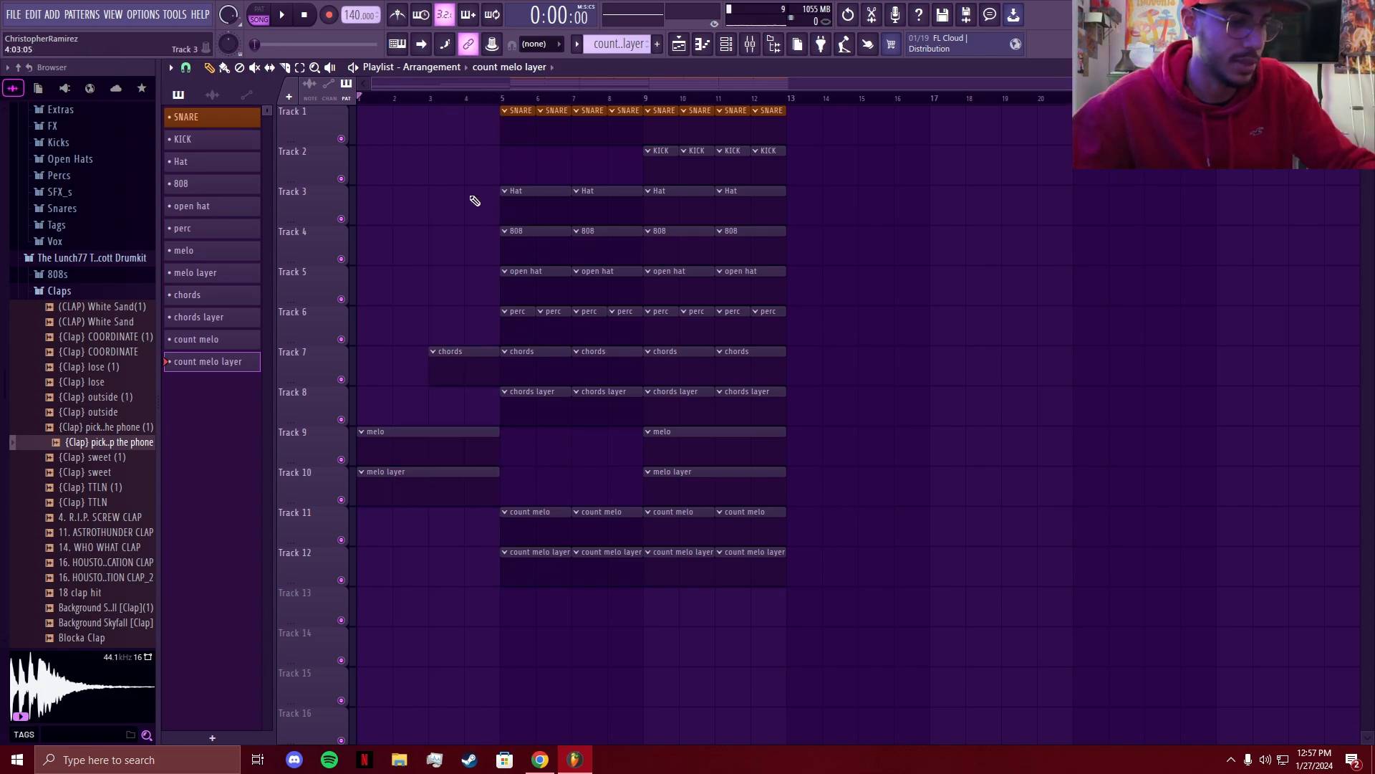
key(alt+t)
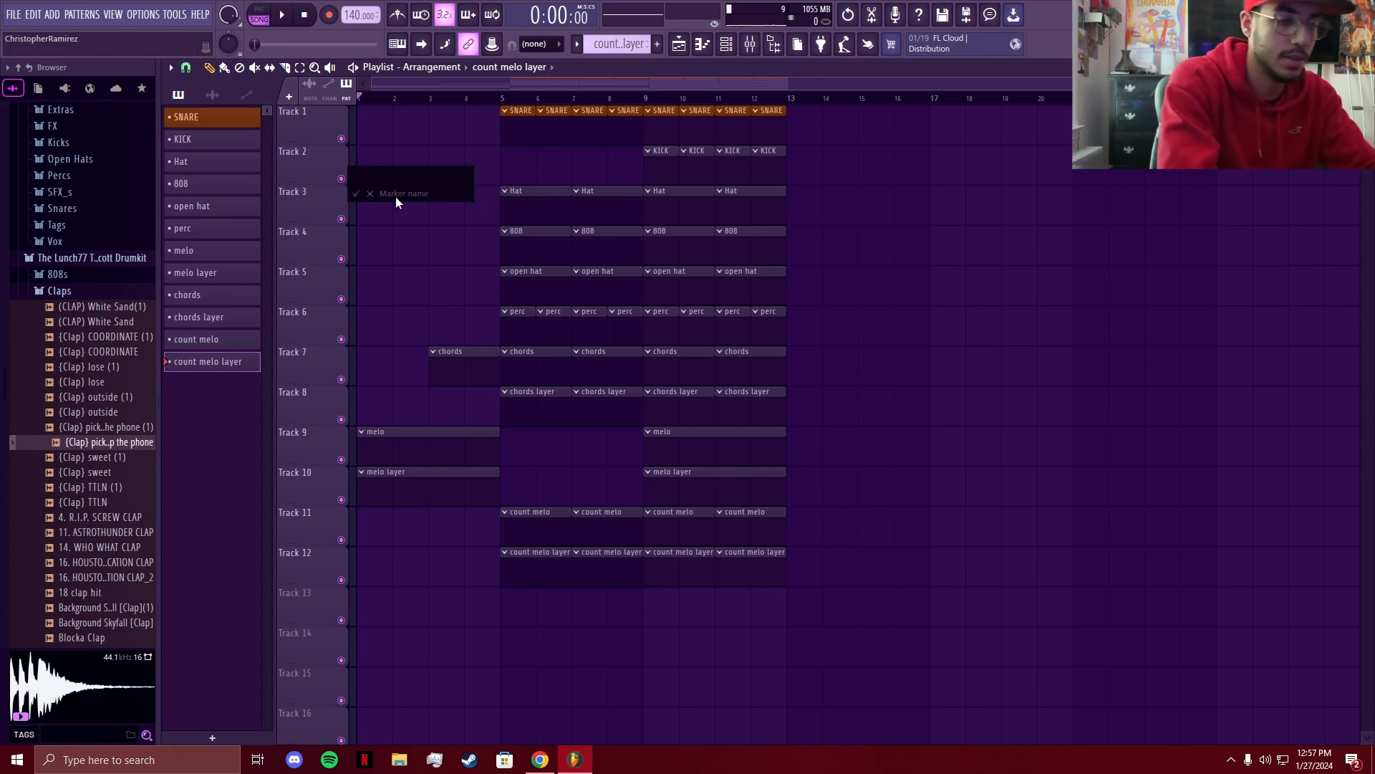
text(intro)
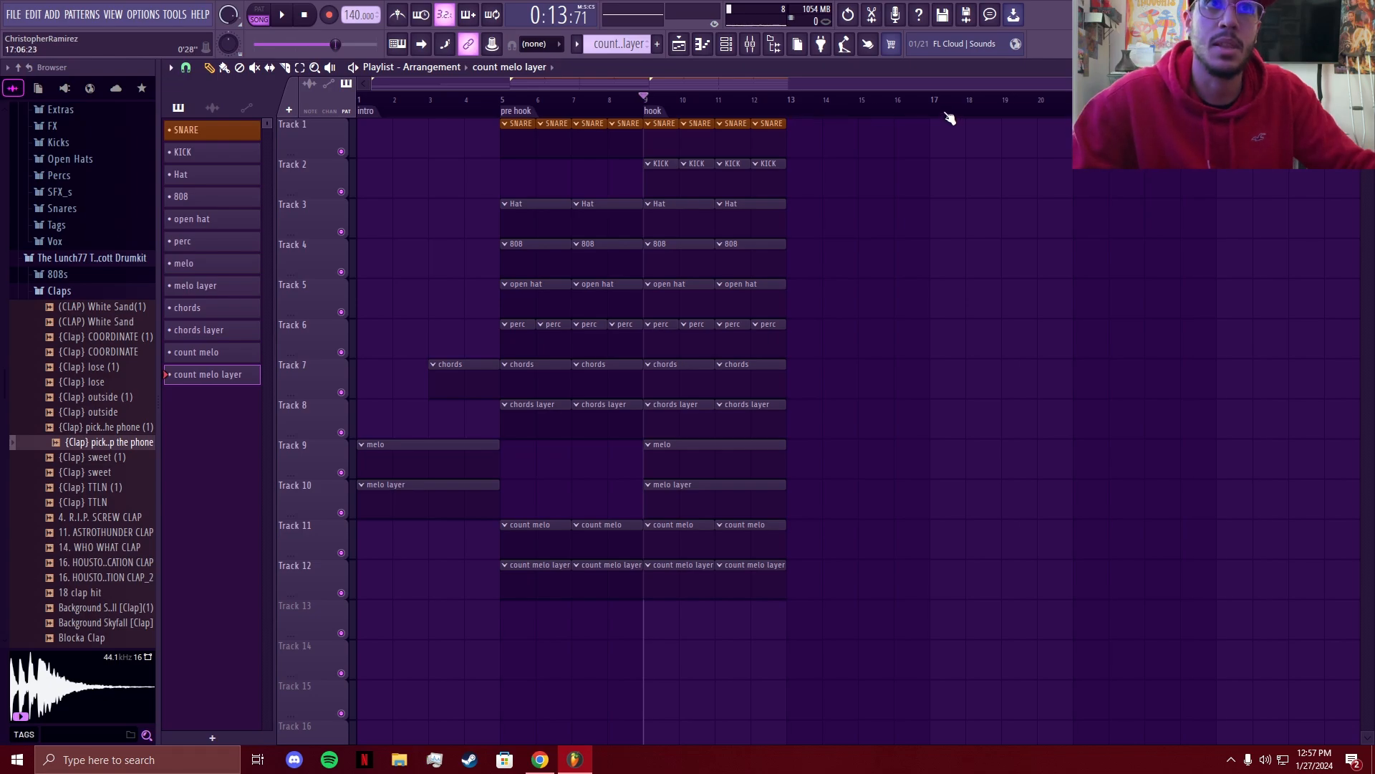
- Add a time marker named "verse" at bar 17 of the playlist
click(935, 103)
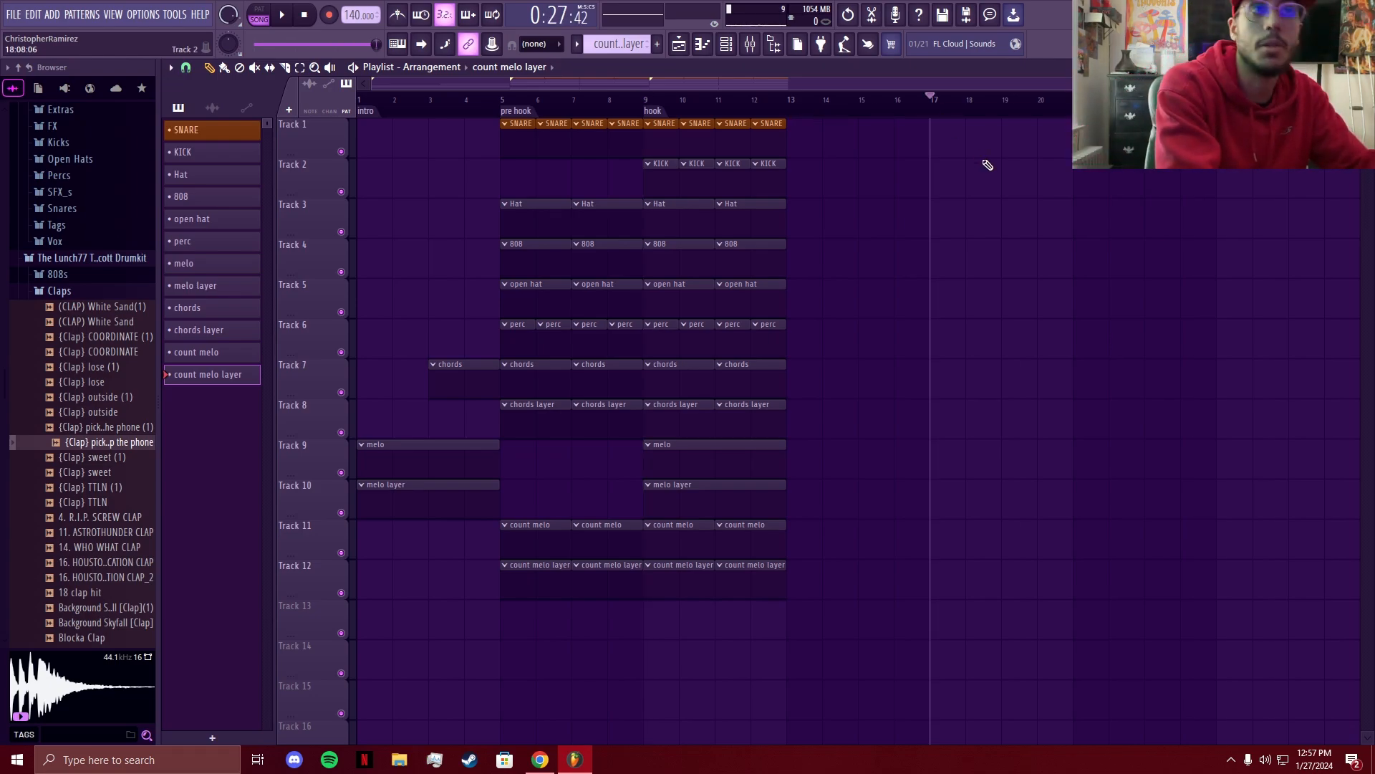
key(alt+t)
text(ver)
key(Return)
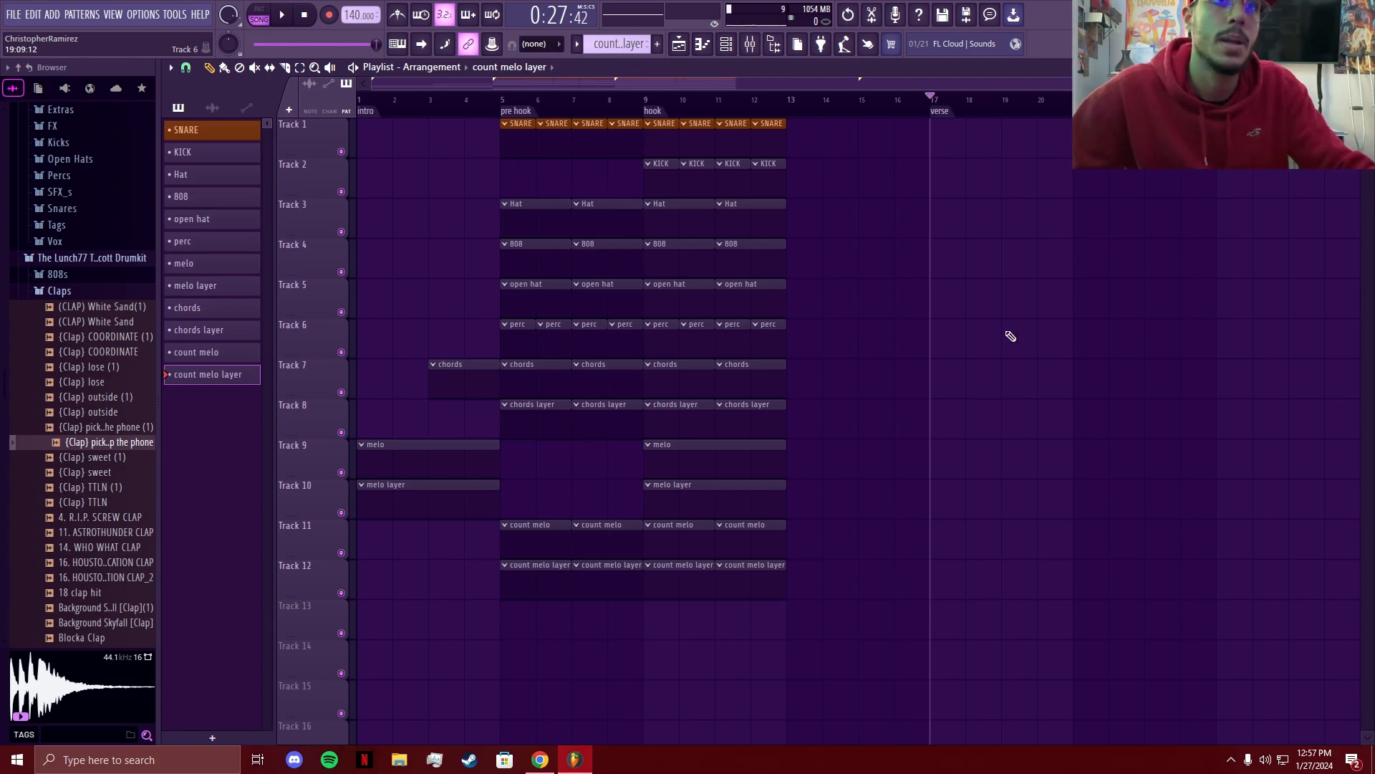
- Duplicate all hook clips from bars 9 to 12 into bars 13 to 16
drag(877, 143, 675, 609)
key(ctrl+b)
ctrl+click(1058, 550)
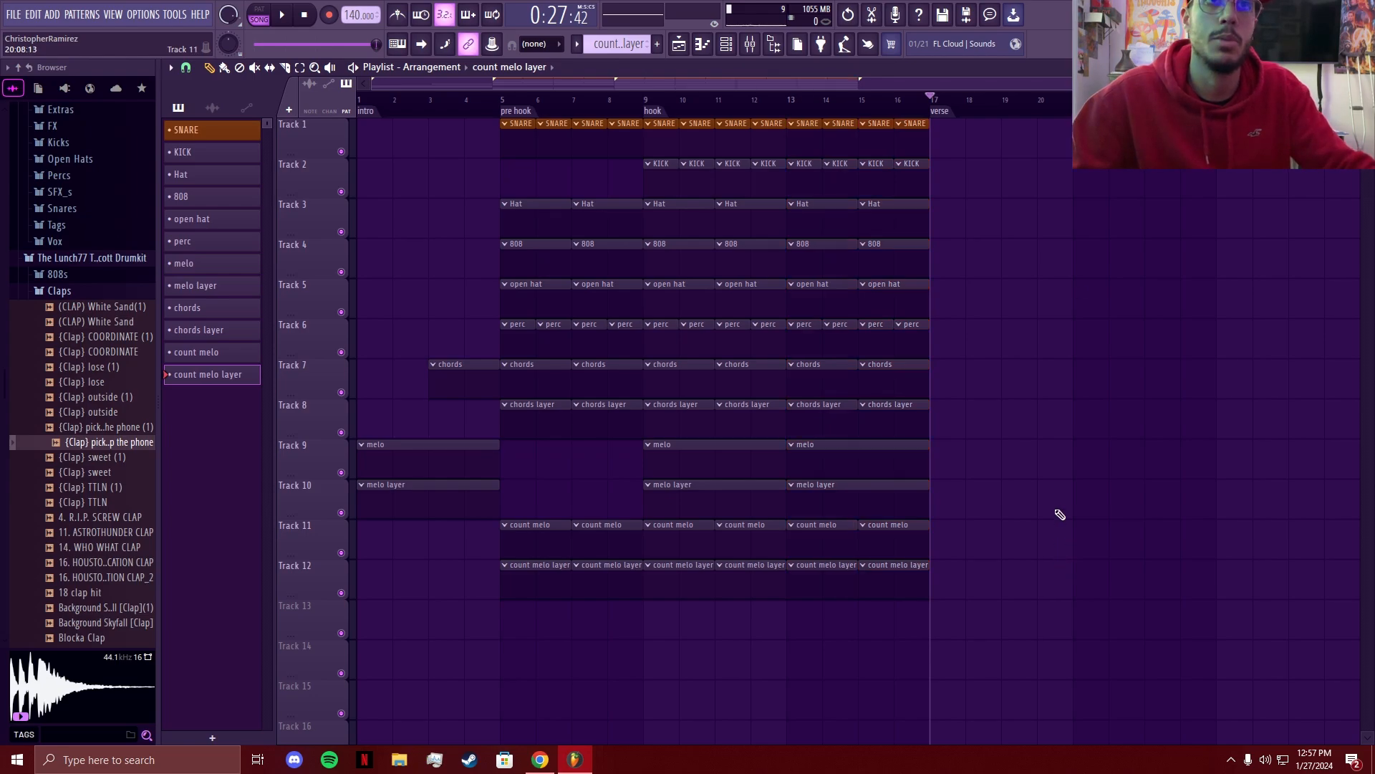
- Duplicate all clips of the eight-bar hook into bars 17 to 24, starting at the verse marker
scroll(1138, 275, down, 1)
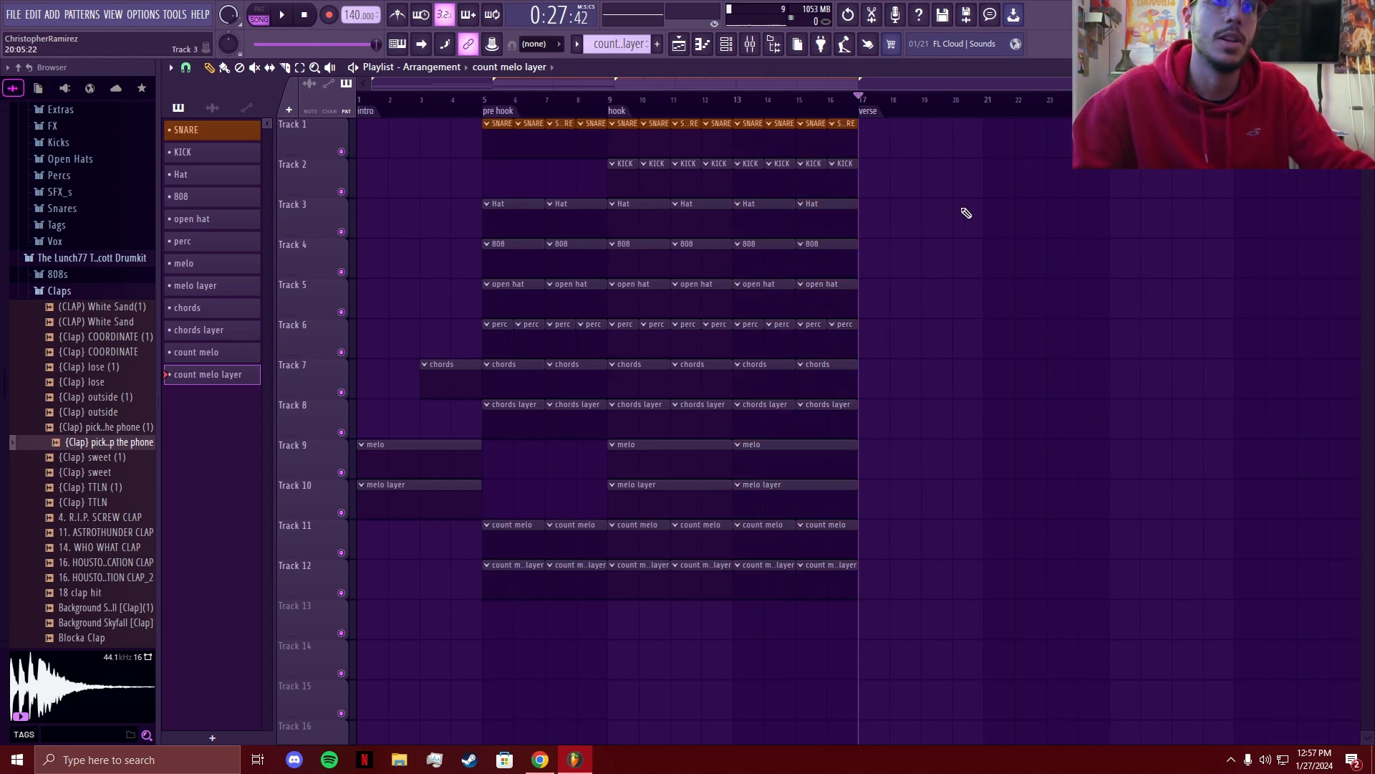
drag(1000, 121, 622, 584)
key(ctrl+b)
ctrl+click(1115, 307)
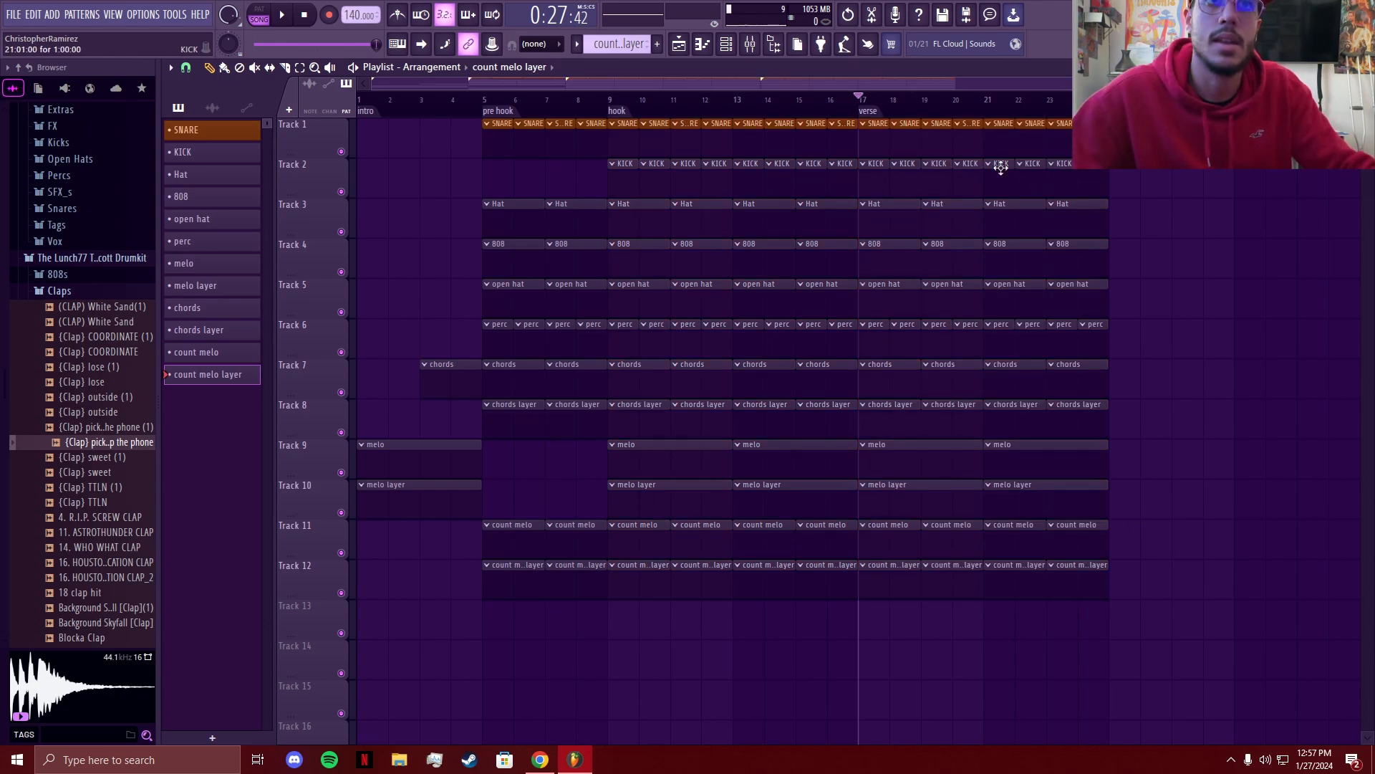
- Delete all clips from bar 21 on, plus the verse's 808, chords layer, count melo, count melo layer and first KICK clips
right_click(1024, 123)
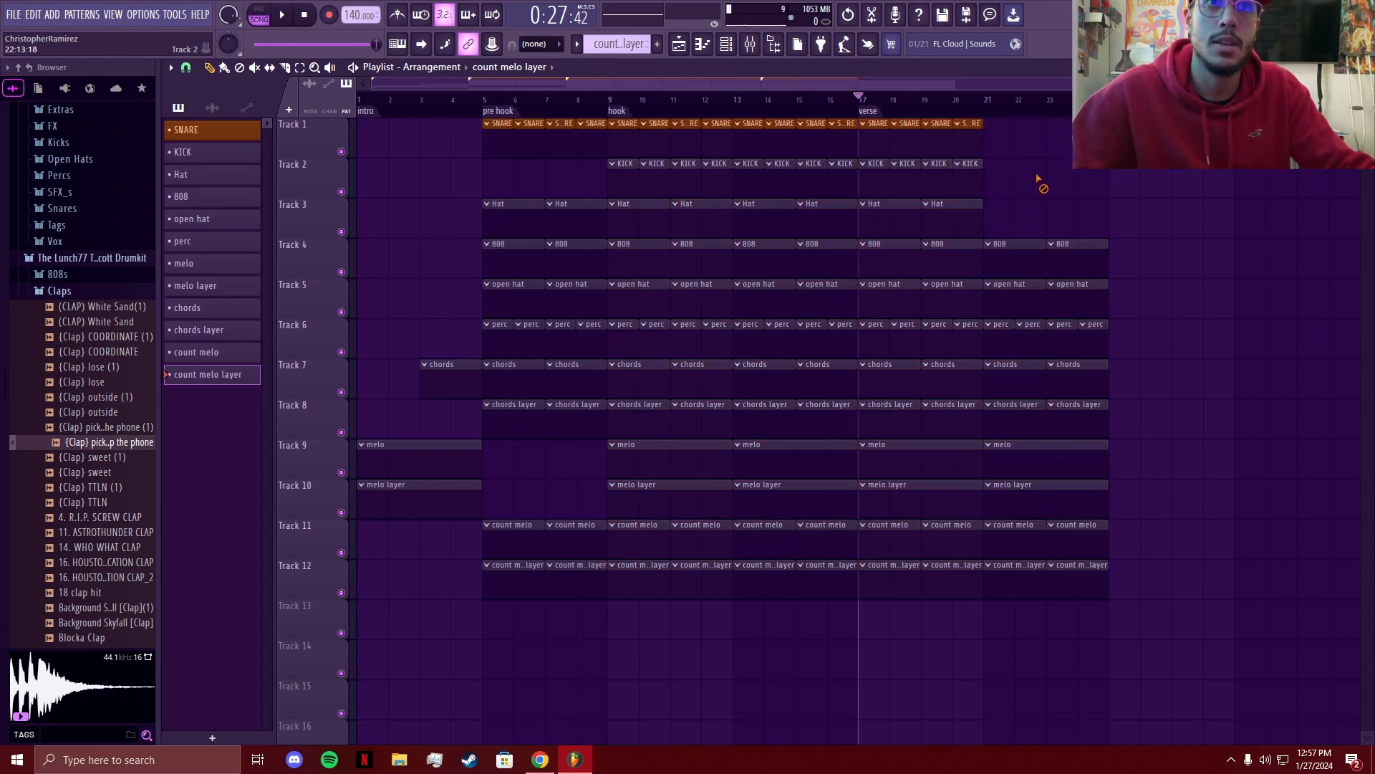
right_click(1059, 244)
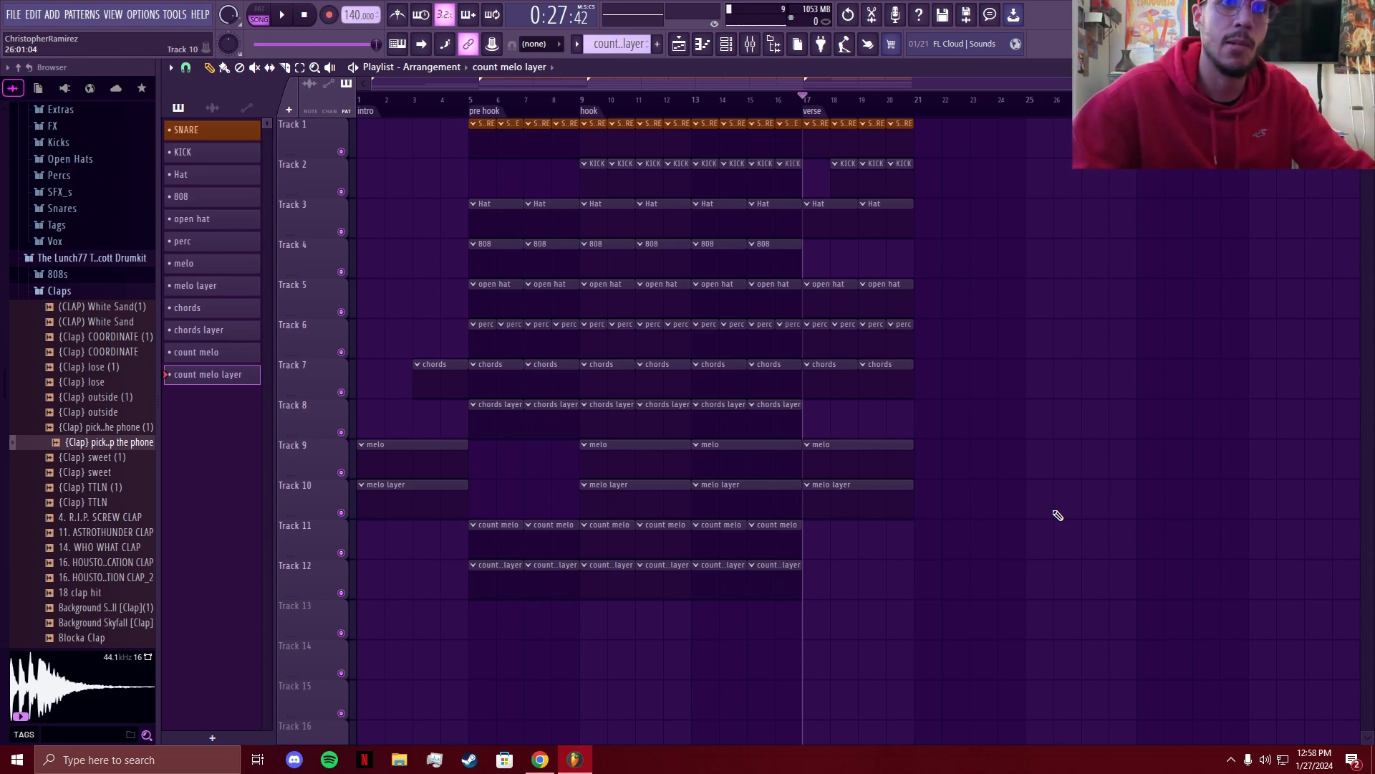
- Duplicate the verse's melo and melo layer clips into bars 21 to 24
drag(1053, 513, 851, 442)
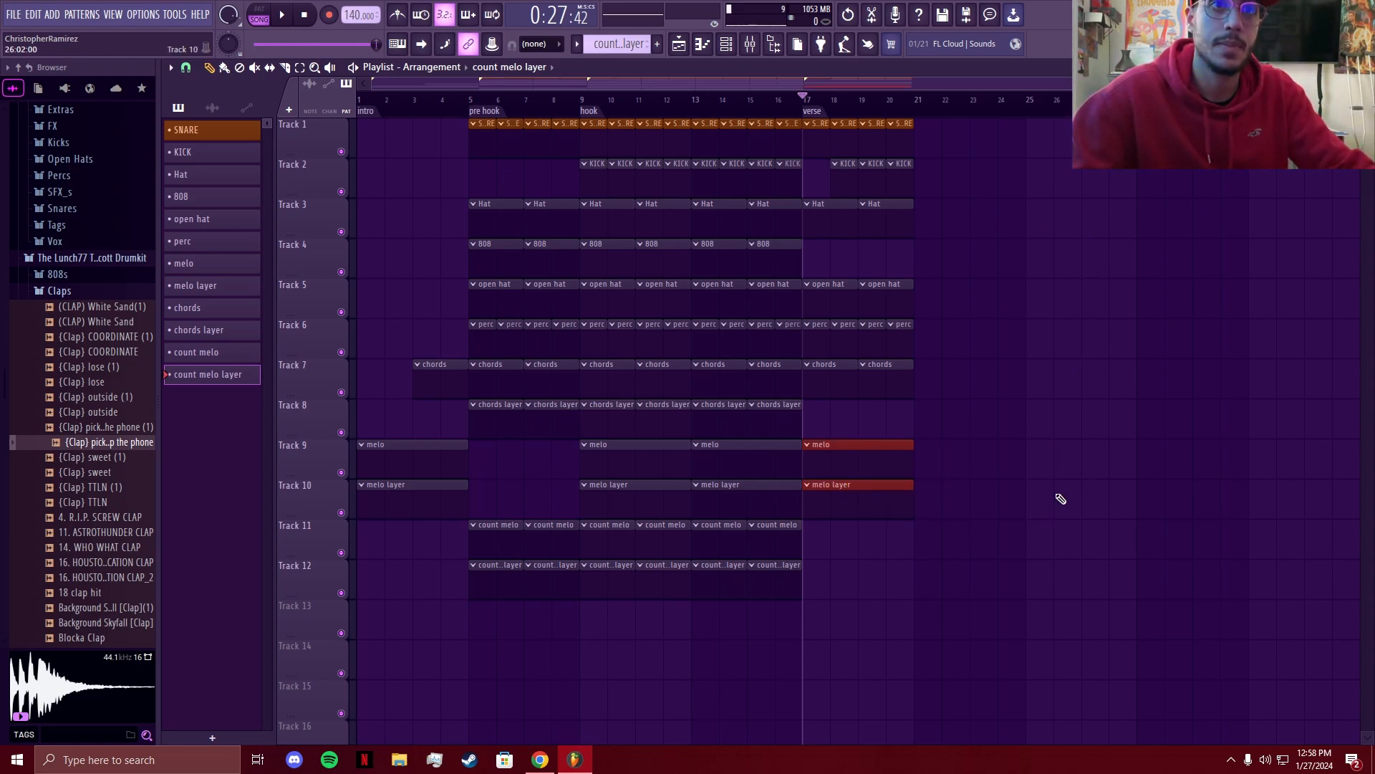
key(ctrl+b)
scroll(1024, 581, down, 1)
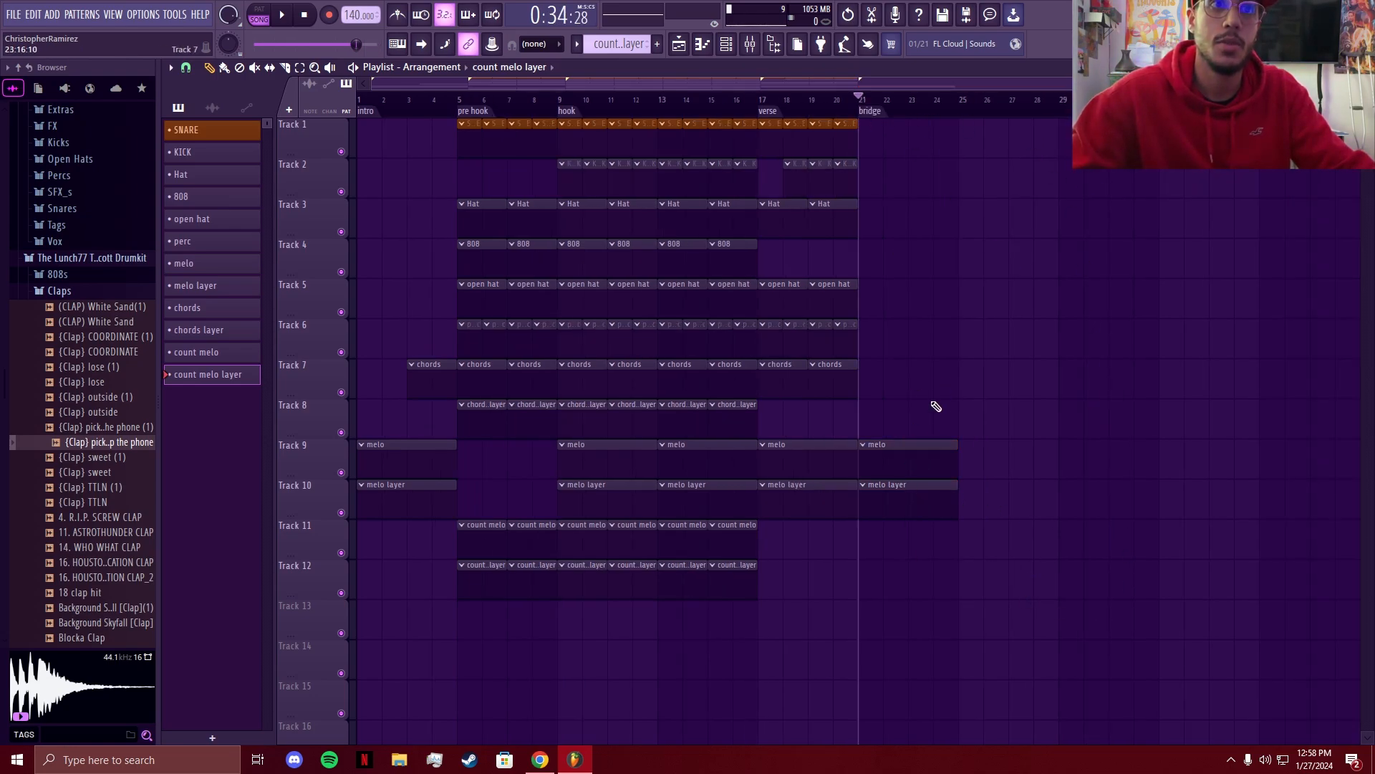
- Open the mixer and load Fruity parametric EQ 2 on Insert 5
scroll(1142, 406, down, 4)
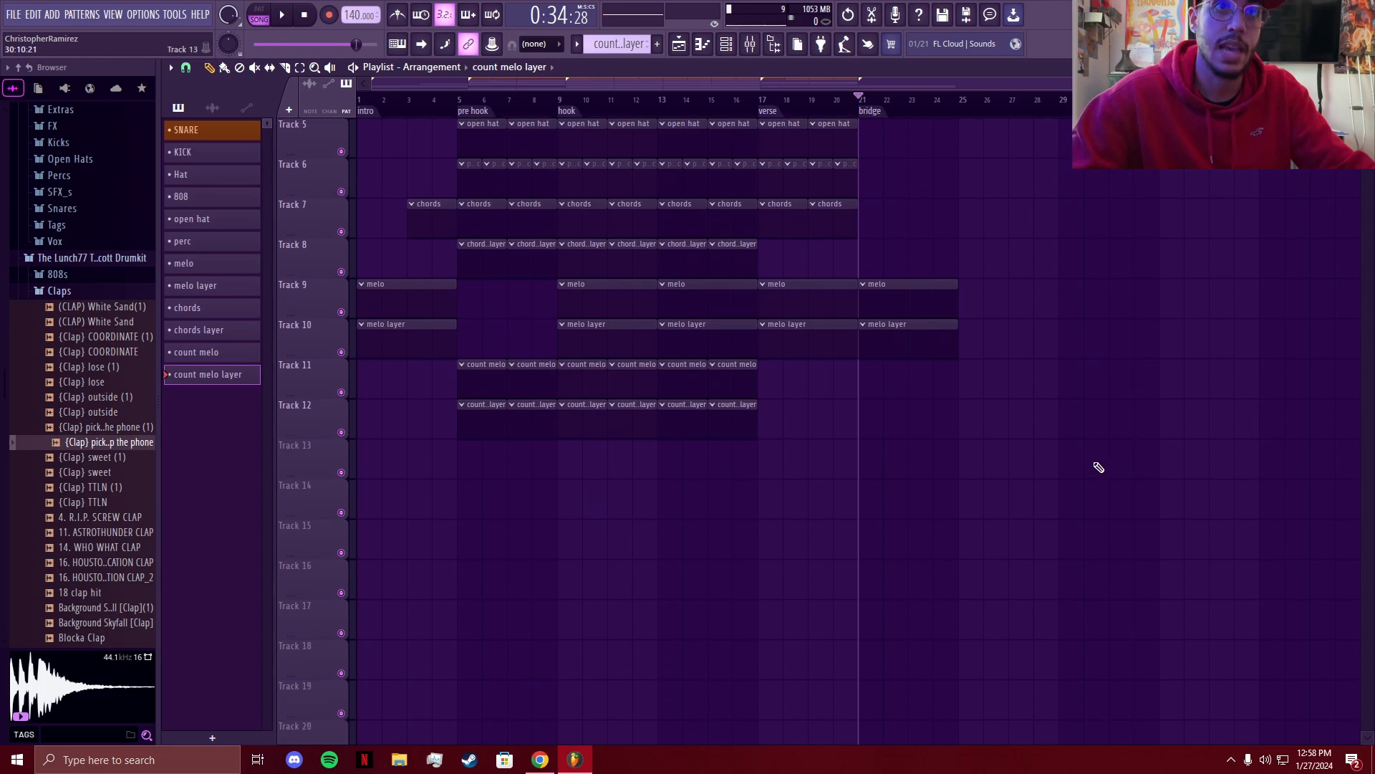
key(F9)
scroll(1032, 215, down, 2)
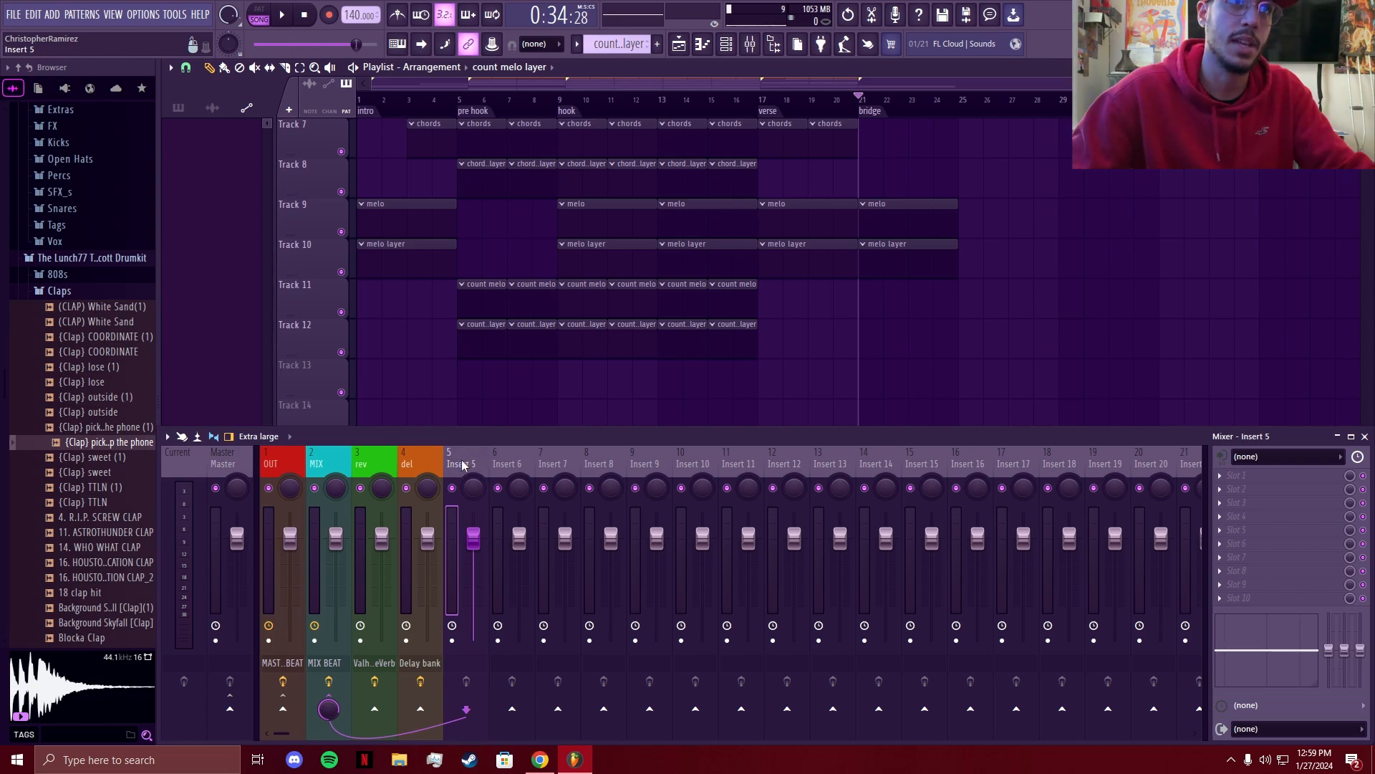
double_click(908, 212)
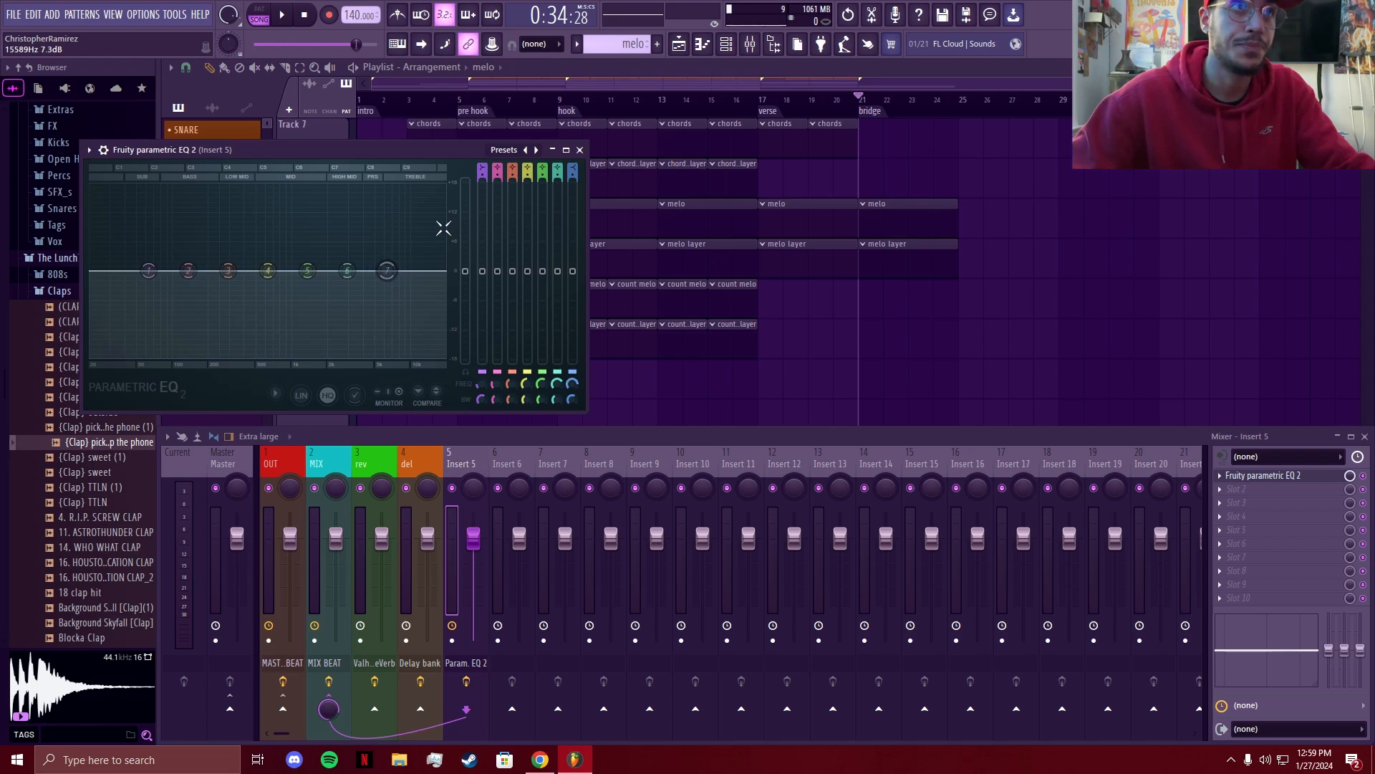
- Set band 7 of the EQ to a low pass with a Steep 8 slope at about 6115 Hz
scroll(573, 169, up, 4)
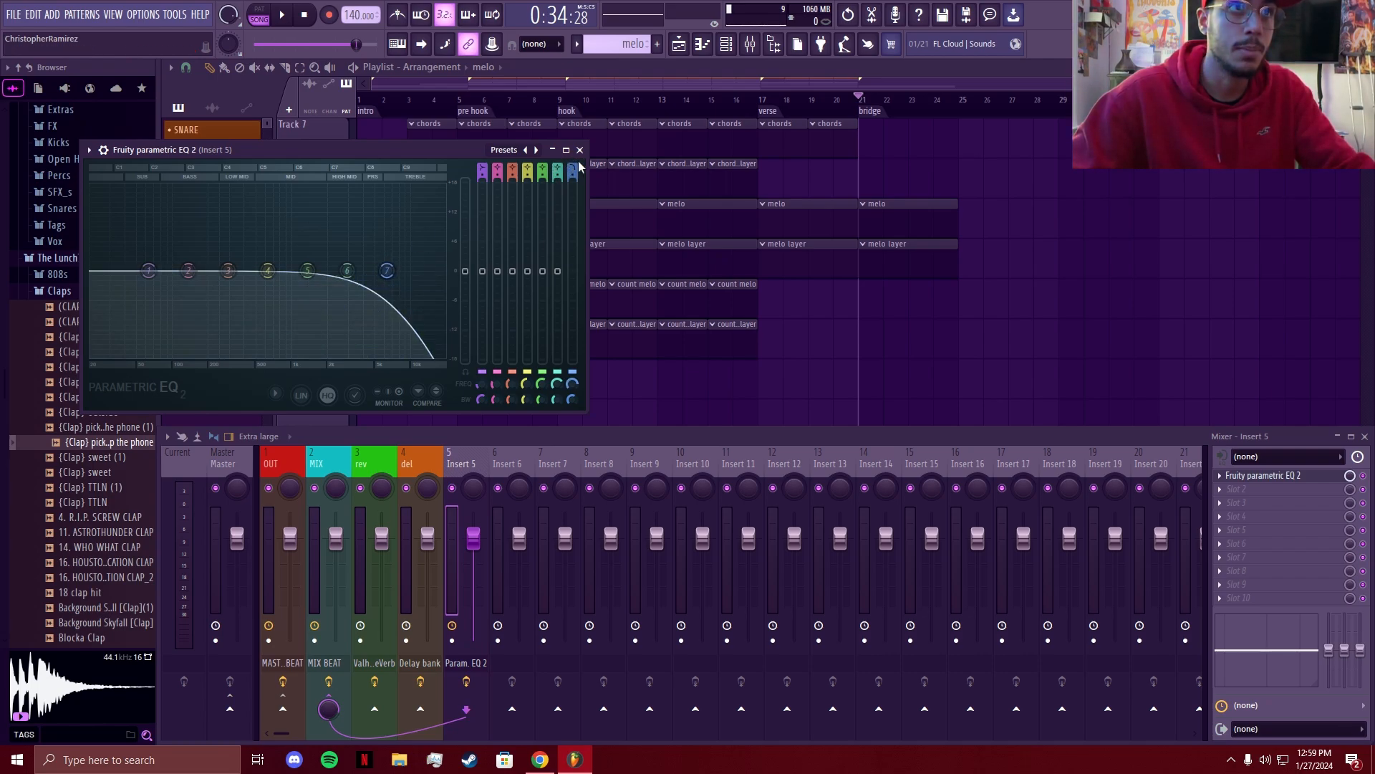
scroll(576, 169, down, 2)
scroll(575, 171, up, 2)
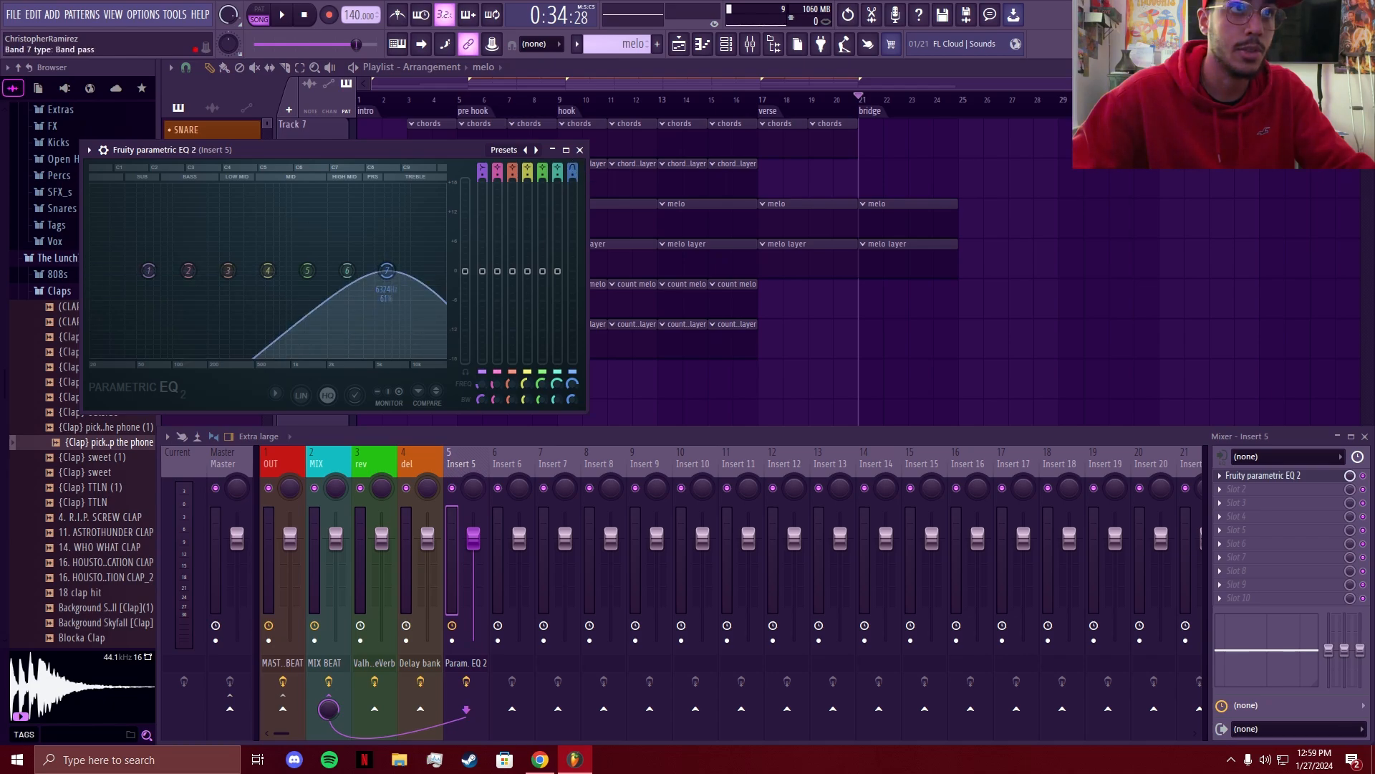
scroll(573, 175, up, 3)
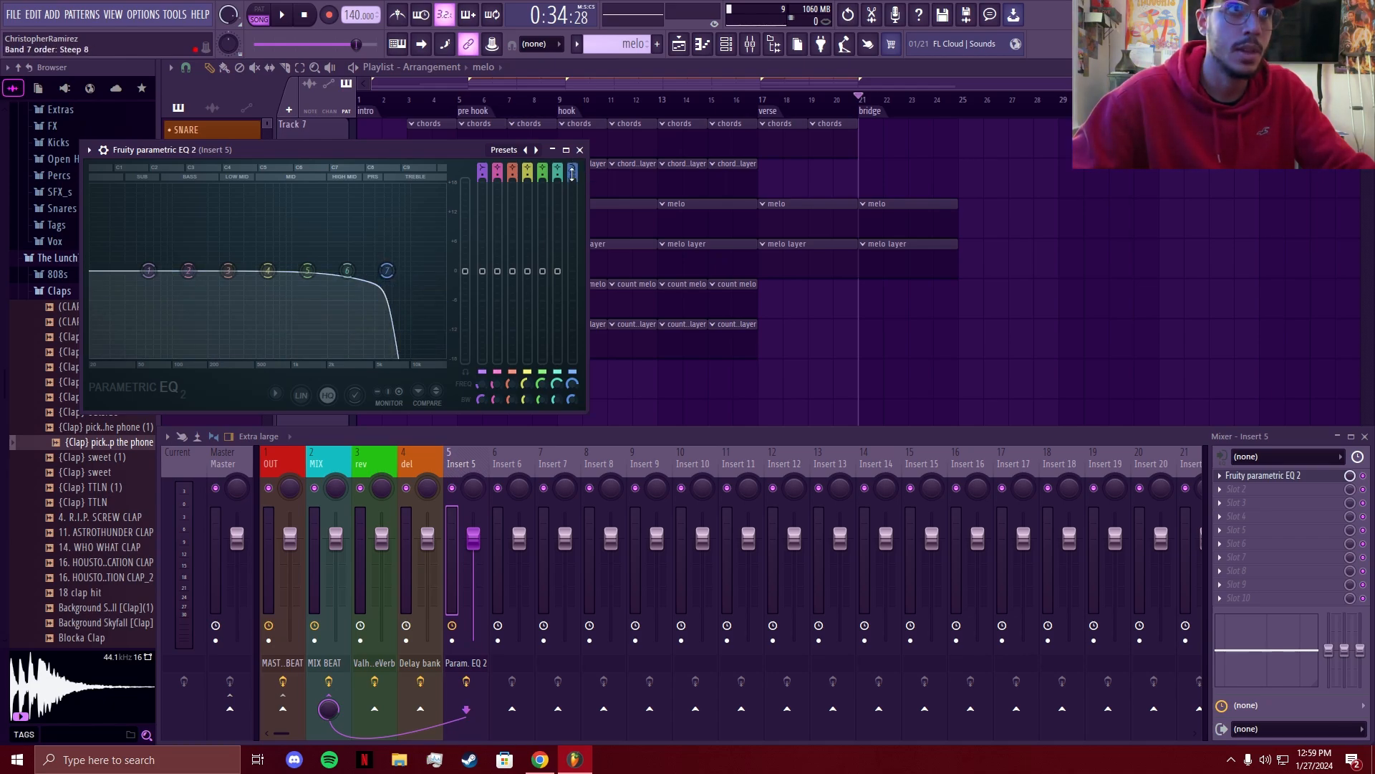
scroll(387, 270, down, 3)
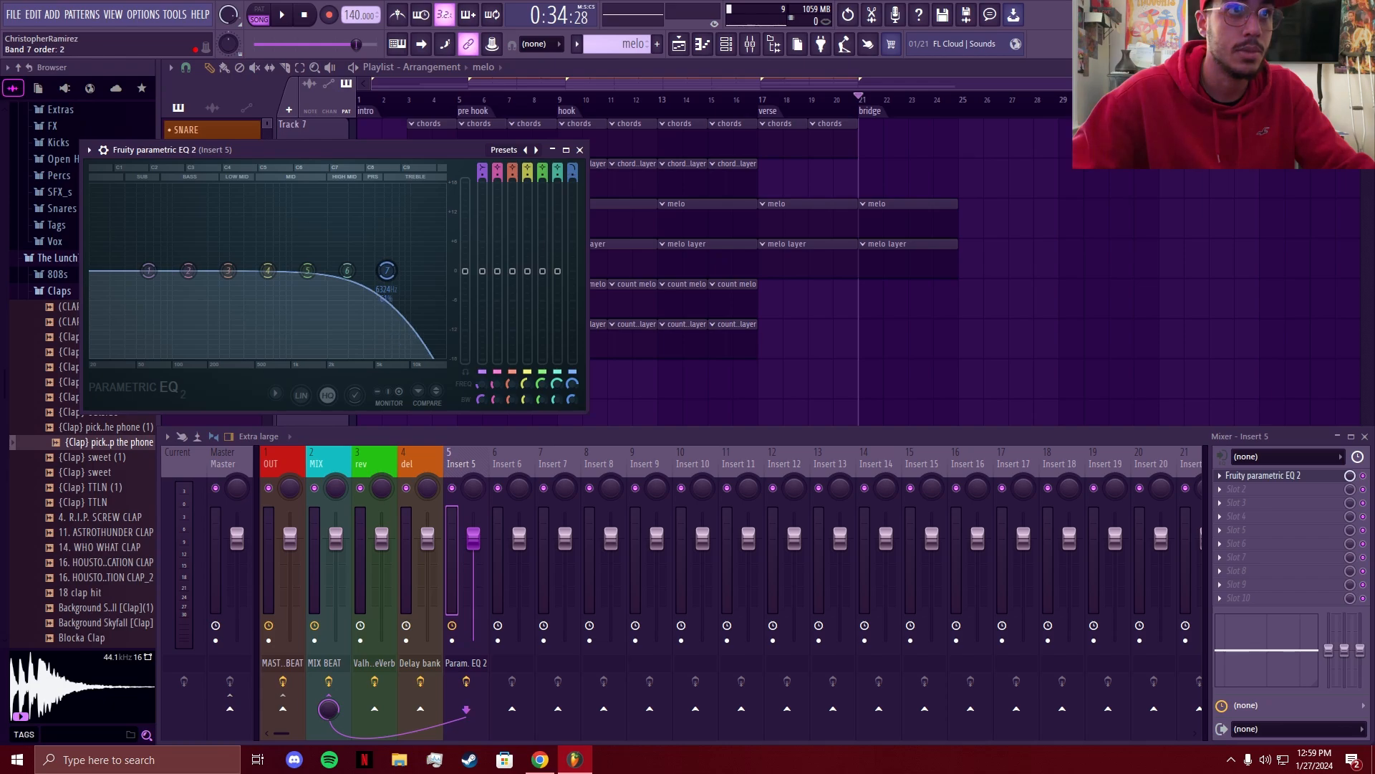
drag(386, 270, 385, 270)
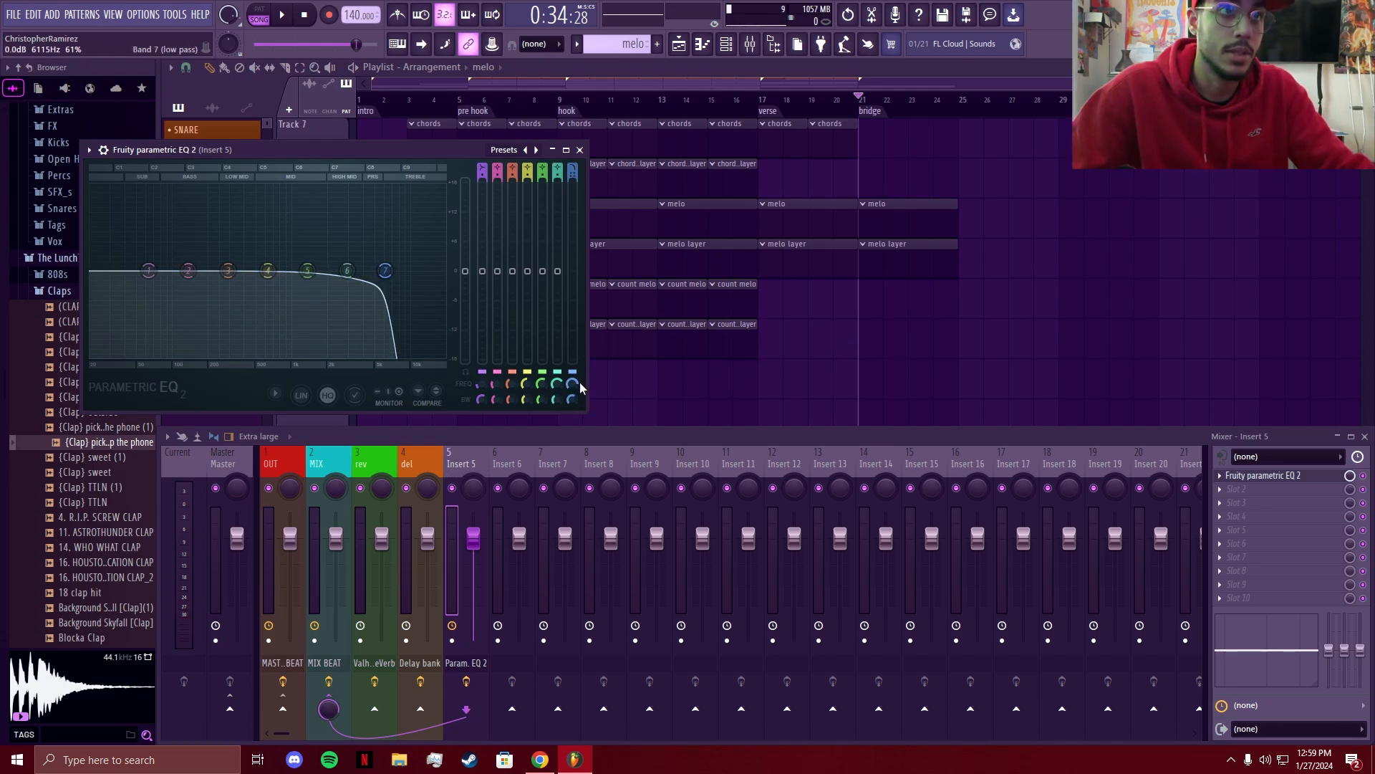
- Create an automation clip for the EQ's band 7 frequency, and close the EQ window
right_click(575, 385)
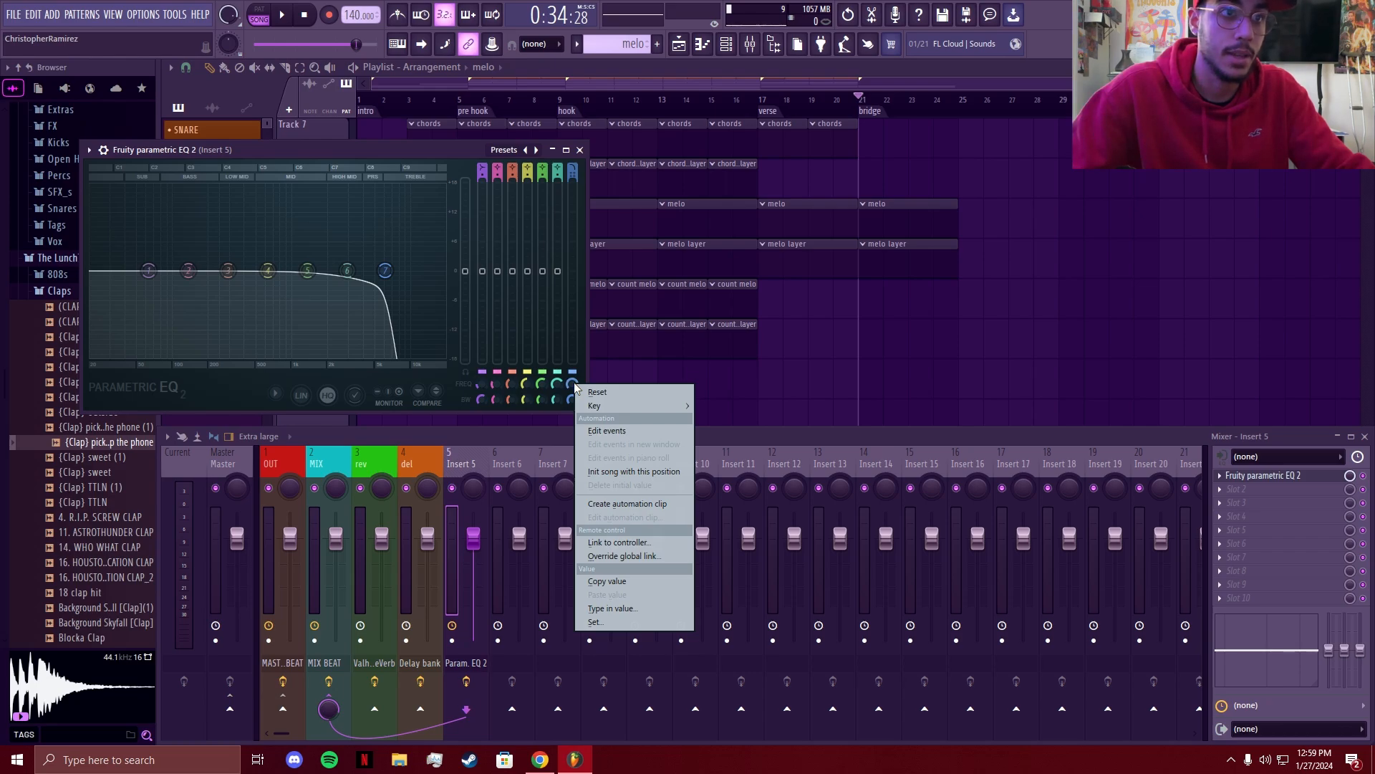
click(625, 504)
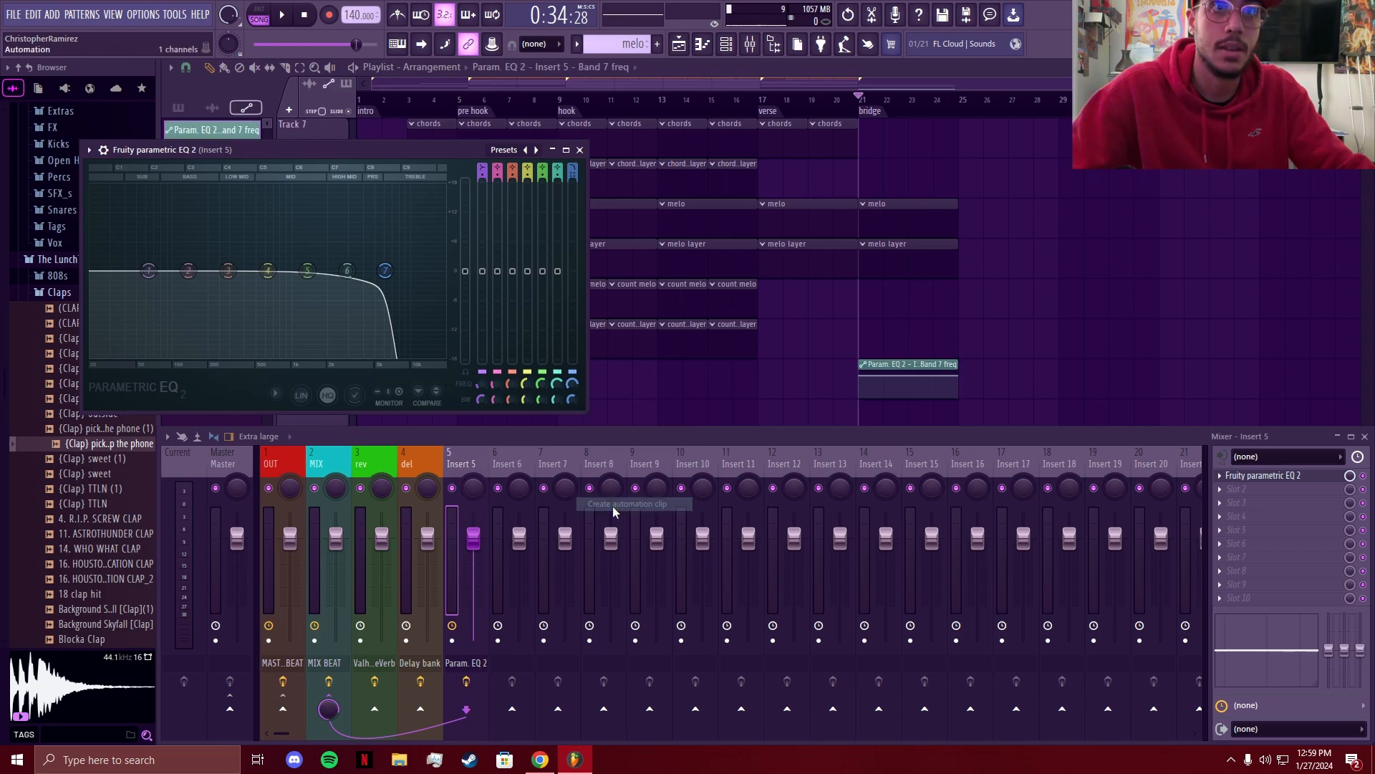
click(579, 149)
- Duplicate all clips from bars 5 to 24, including the EQ automation clip, into bars 25 to 44
scroll(920, 352, down, 2)
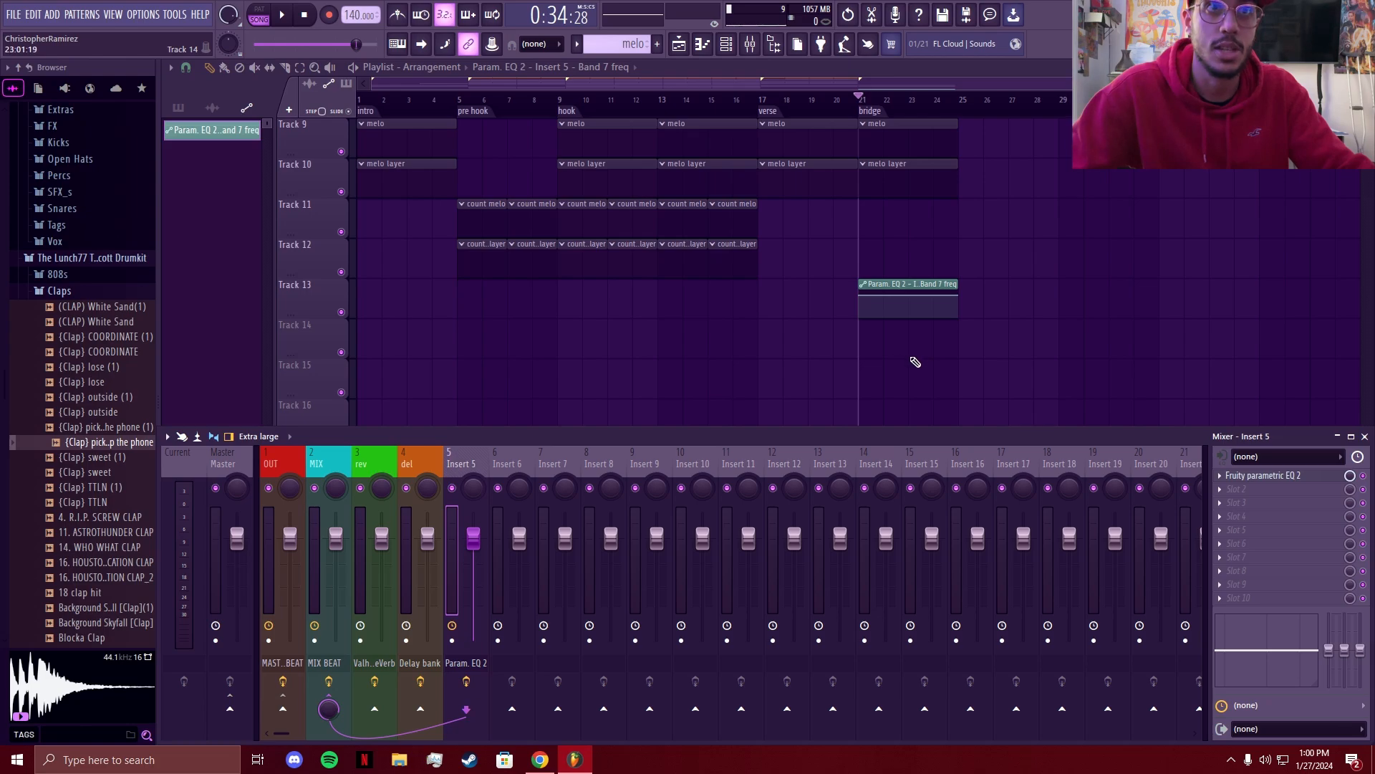
scroll(911, 358, up, 2)
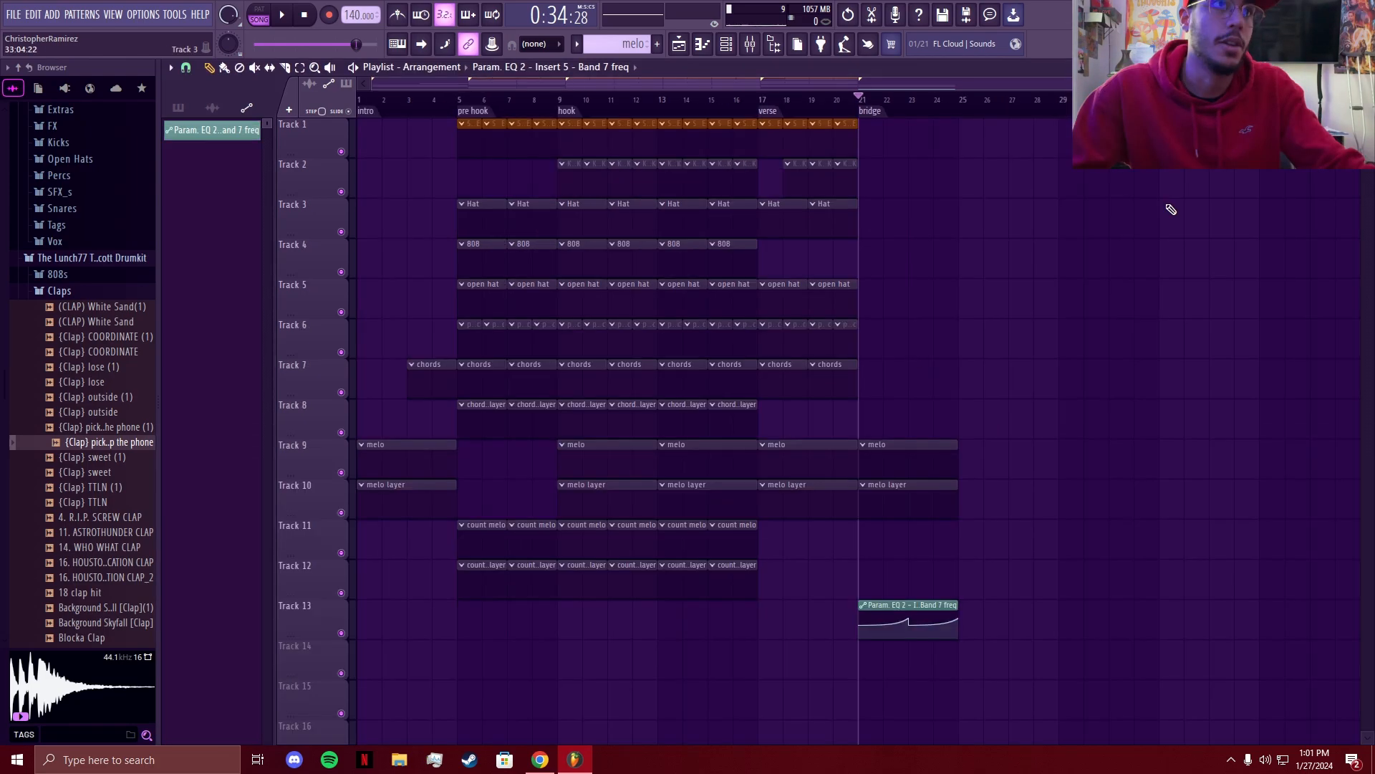
drag(1162, 143, 79, 616)
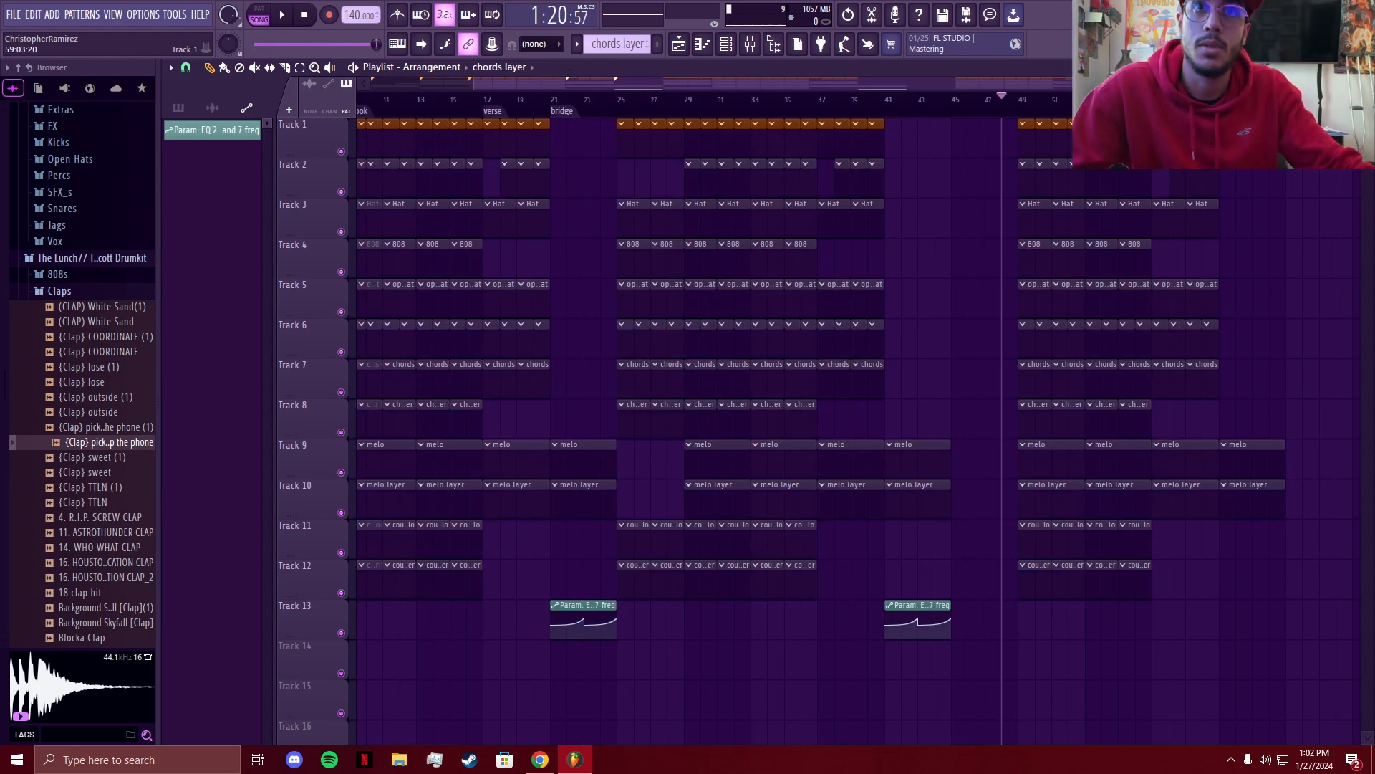
- Delete the last four bars of clips from the playlist's final section and move the section to start at bar 45
right_click(1184, 222)
right_click(1204, 285)
right_click(1186, 365)
right_click(1207, 334)
right_click(1261, 448)
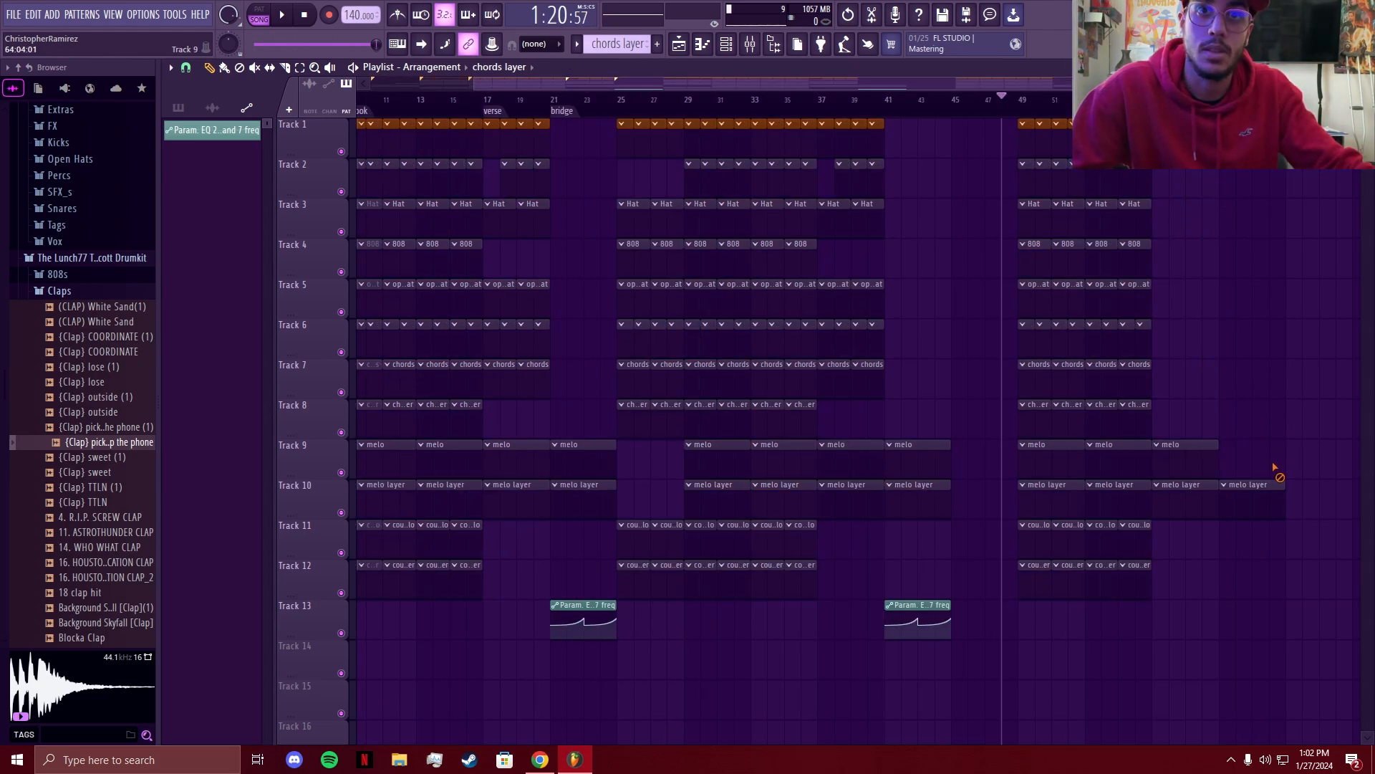
right_click(1261, 486)
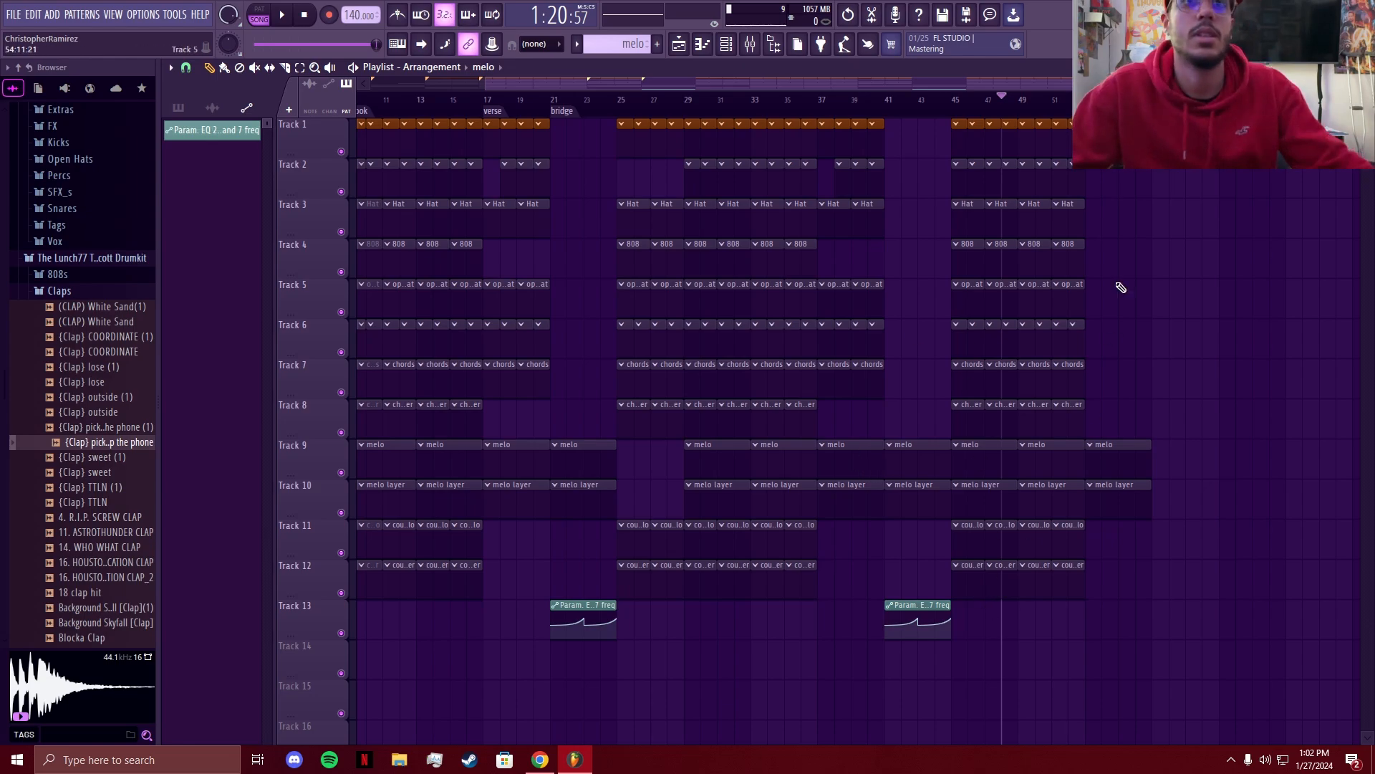
scroll(1067, 557, down, 2)
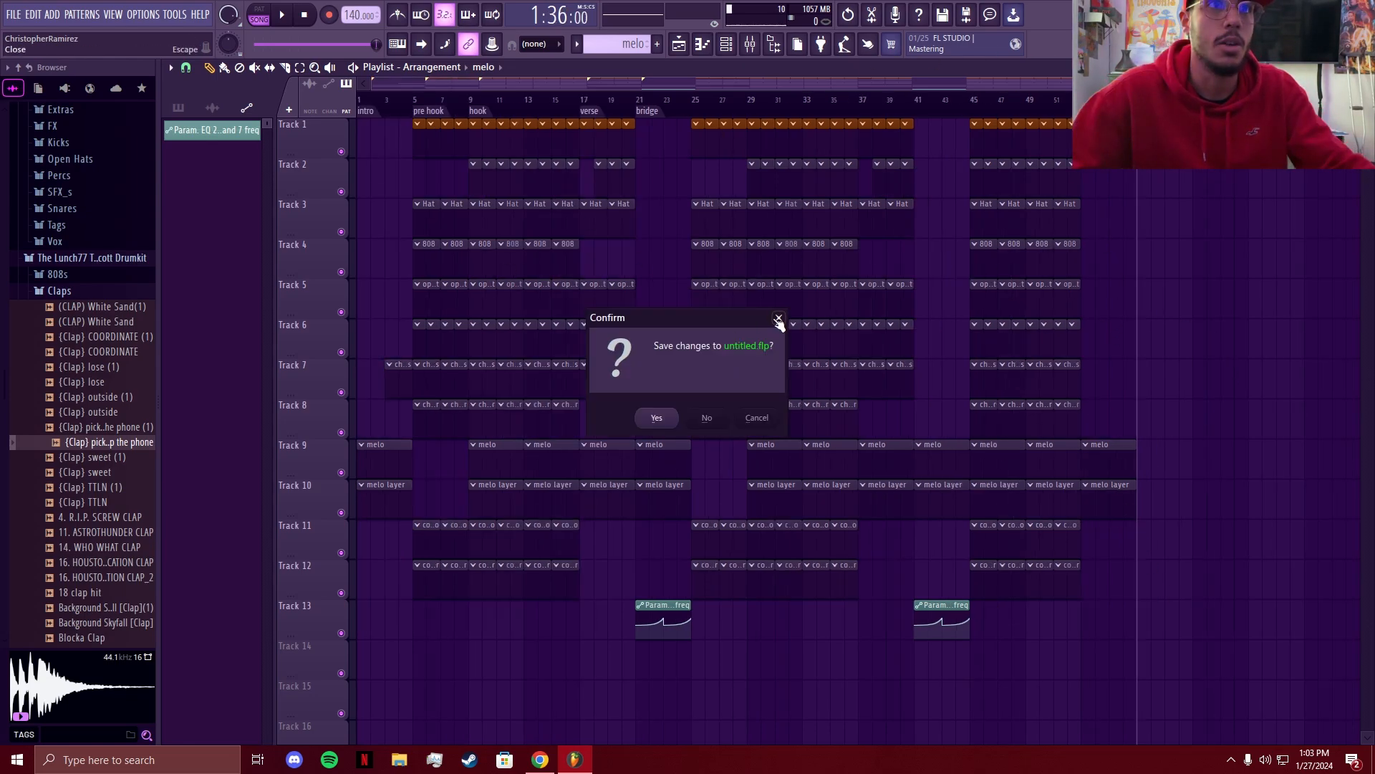
- Dismiss the save-changes prompt and start saving the current project as a template
click(779, 316)
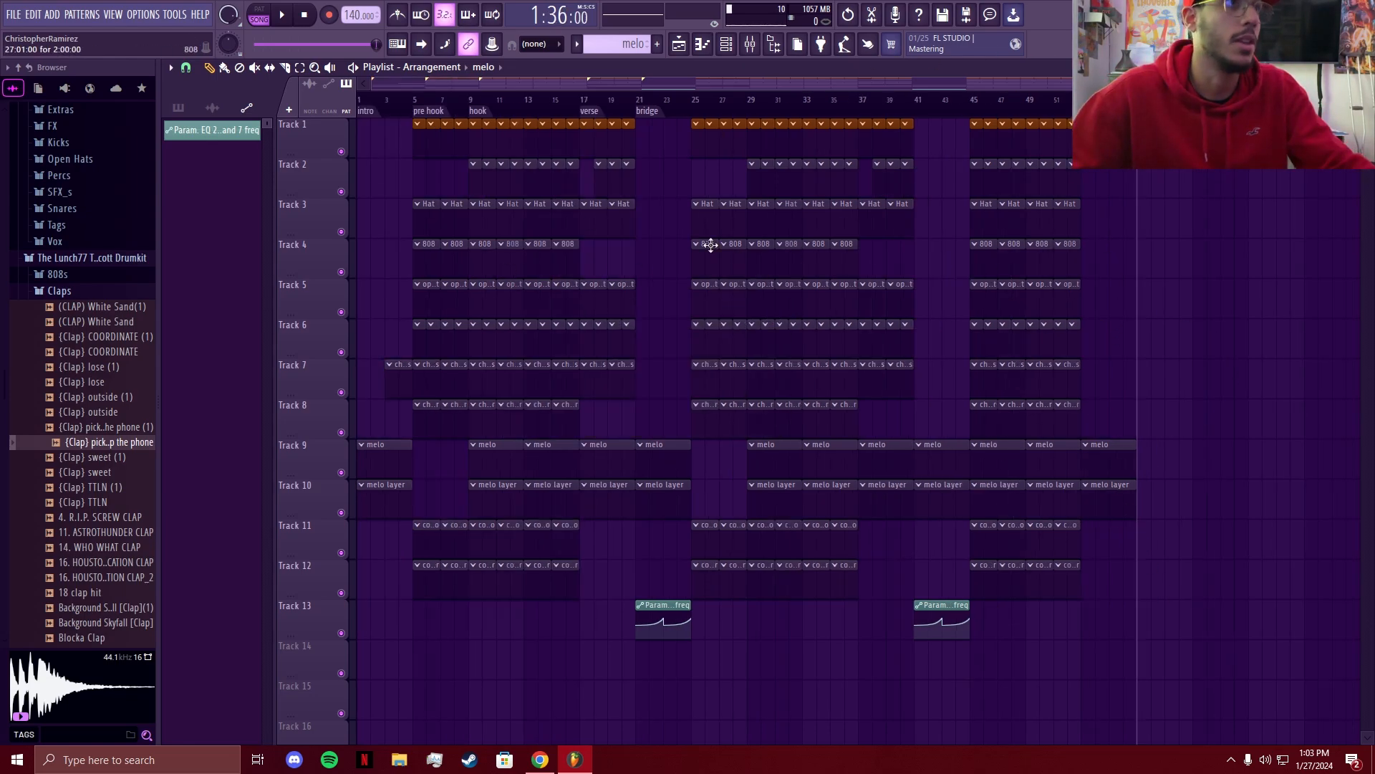
click(16, 18)
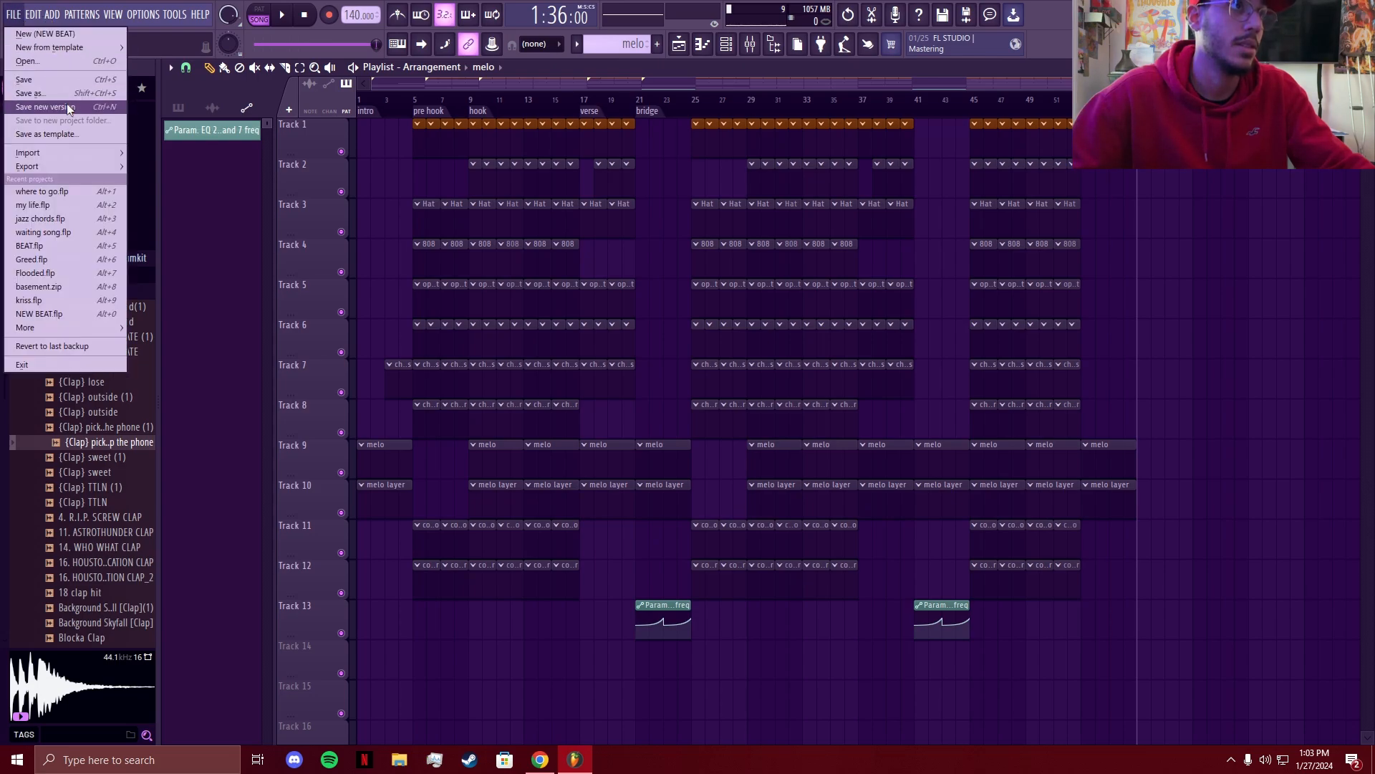
click(36, 135)
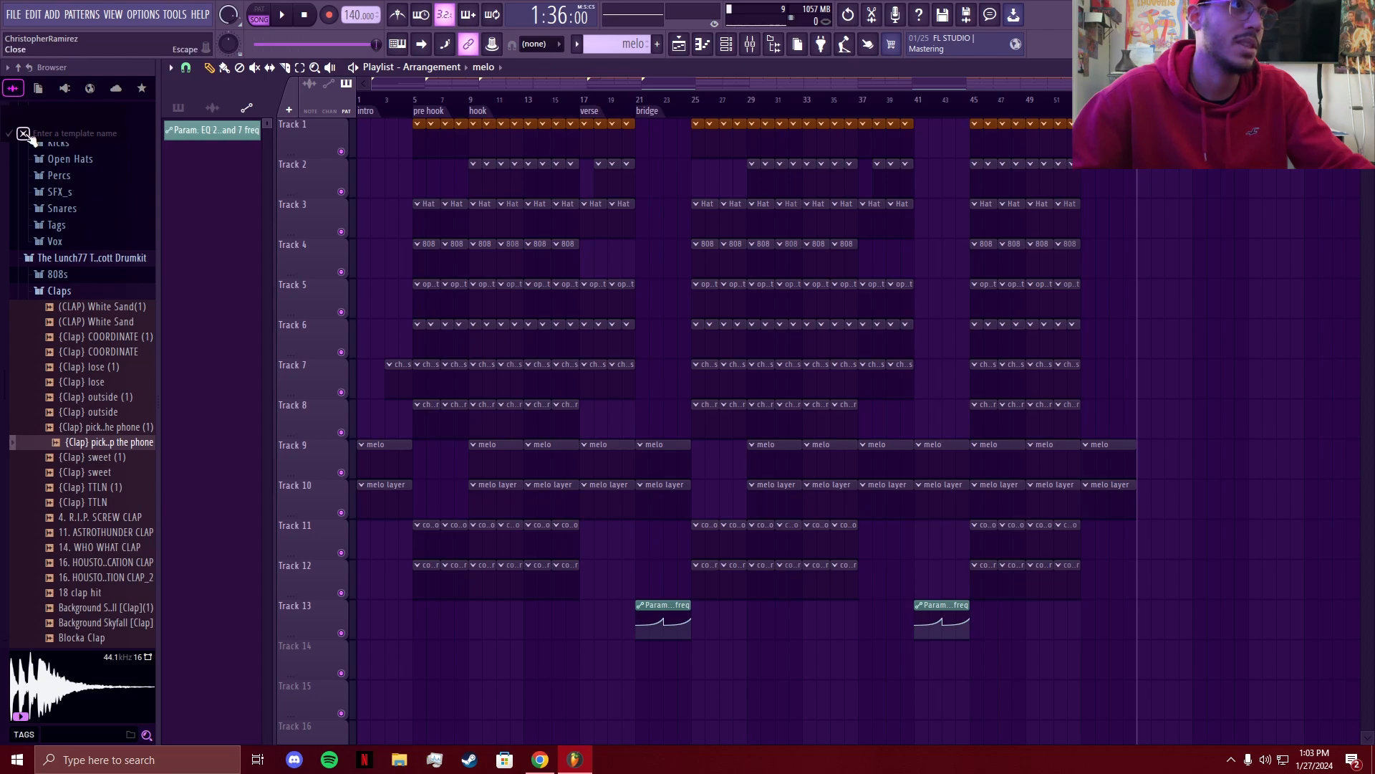
- Set NEW BEAT as the default project template in the general settings, and close the settings
click(143, 14)
click(166, 72)
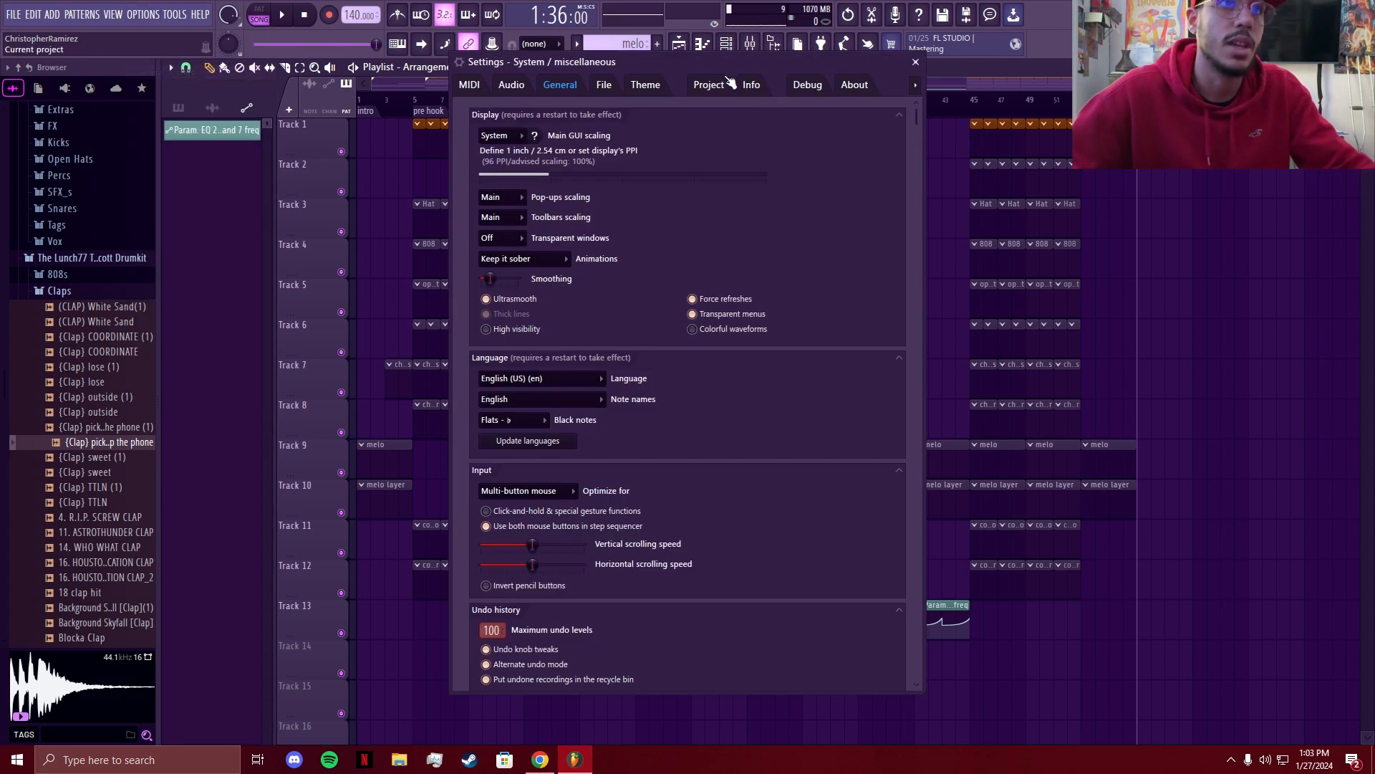
scroll(707, 338, down, 5)
scroll(638, 258, down, 8)
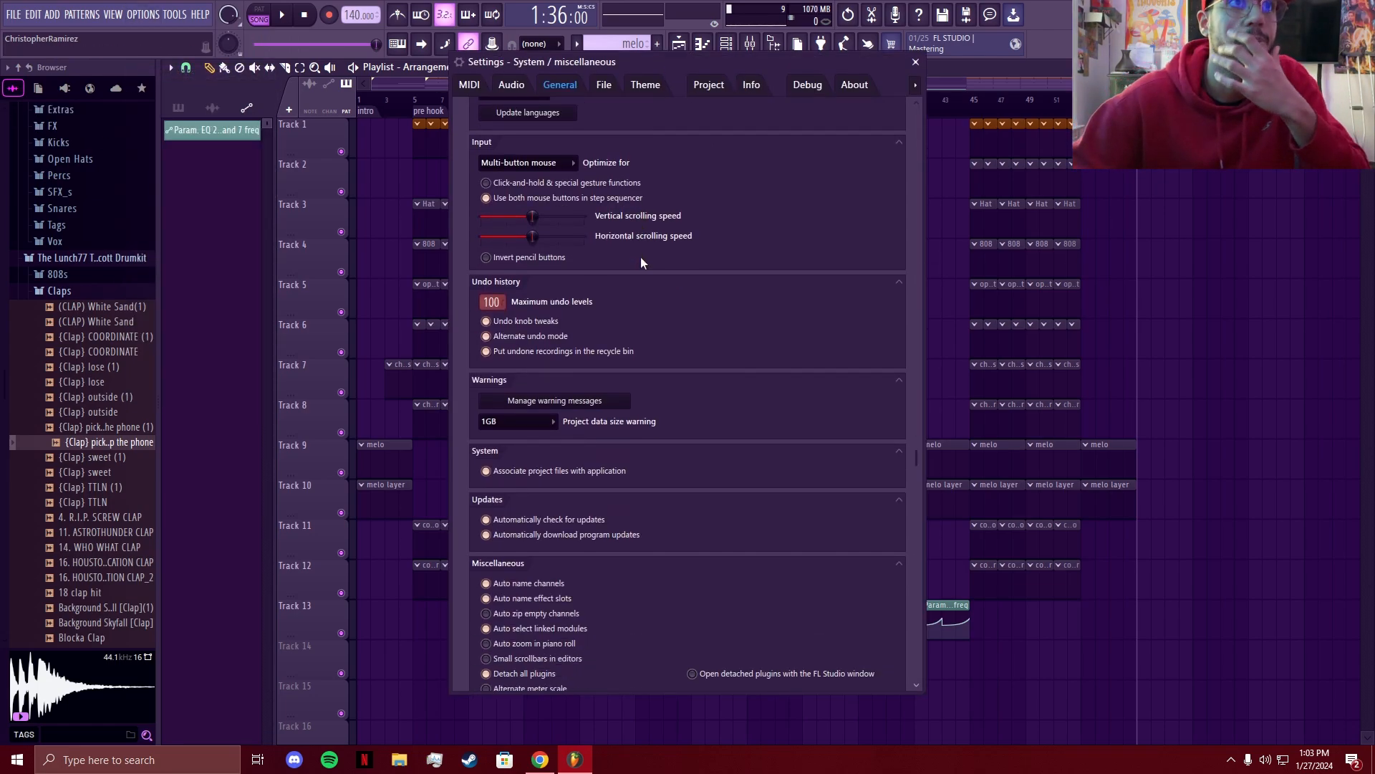
click(577, 460)
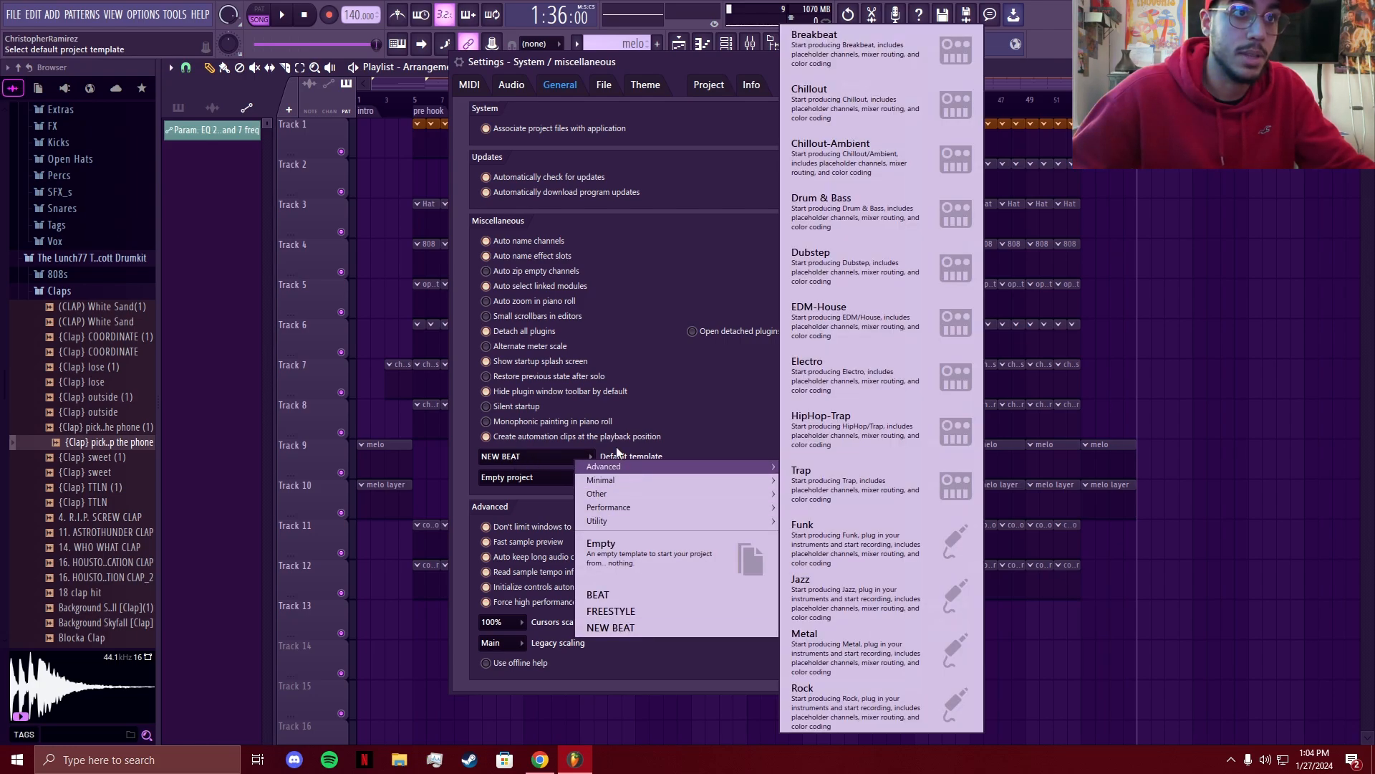
click(618, 452)
click(558, 464)
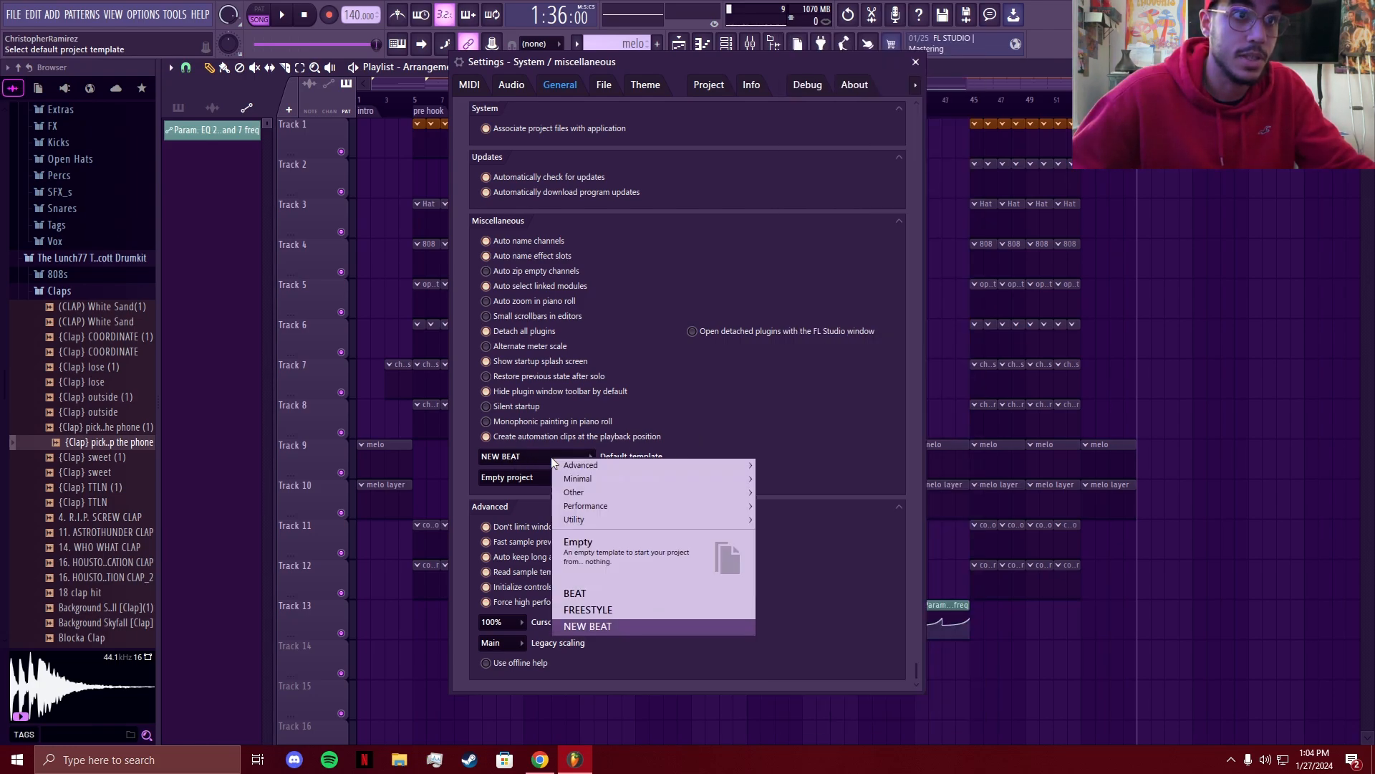
click(593, 630)
click(915, 61)
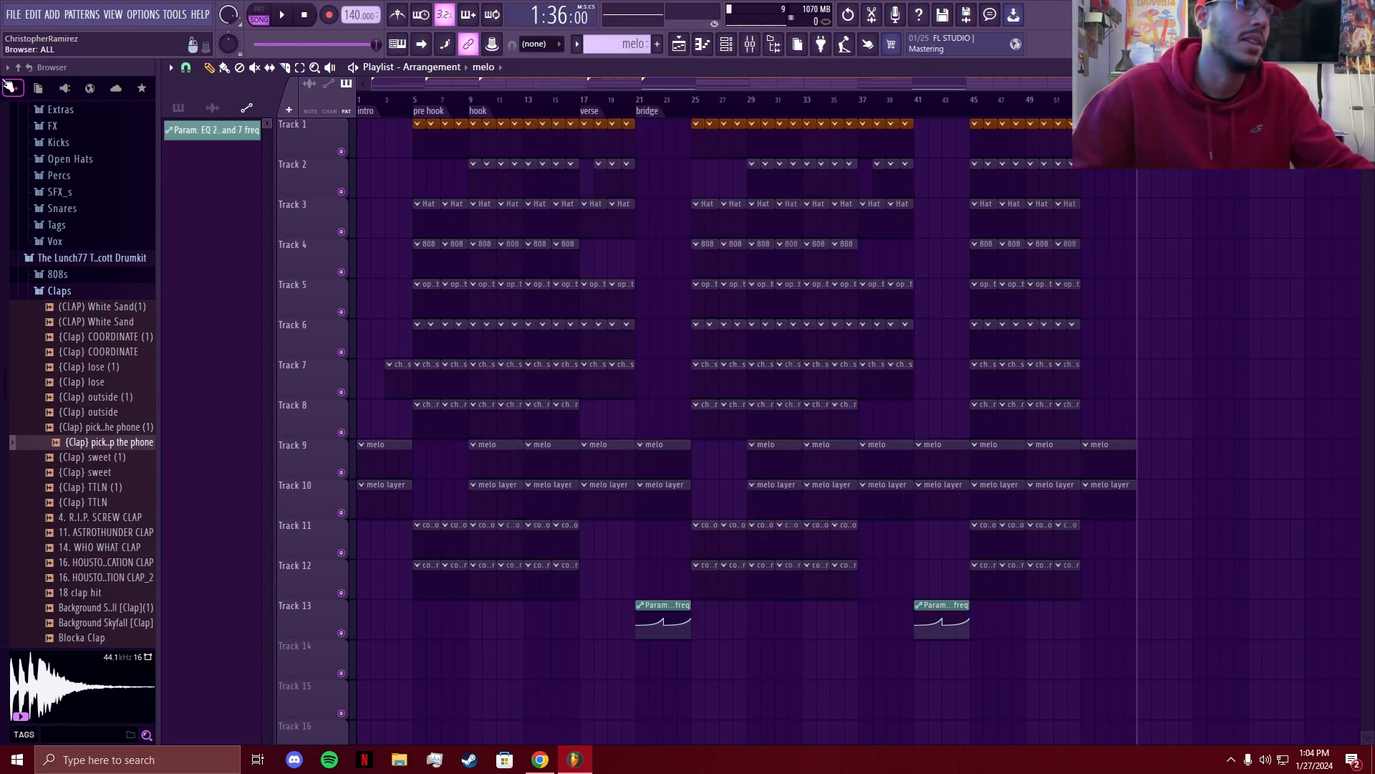
- Start a new project from the NEW BEAT template without saving the changes to untitled.flp
click(13, 14)
click(22, 34)
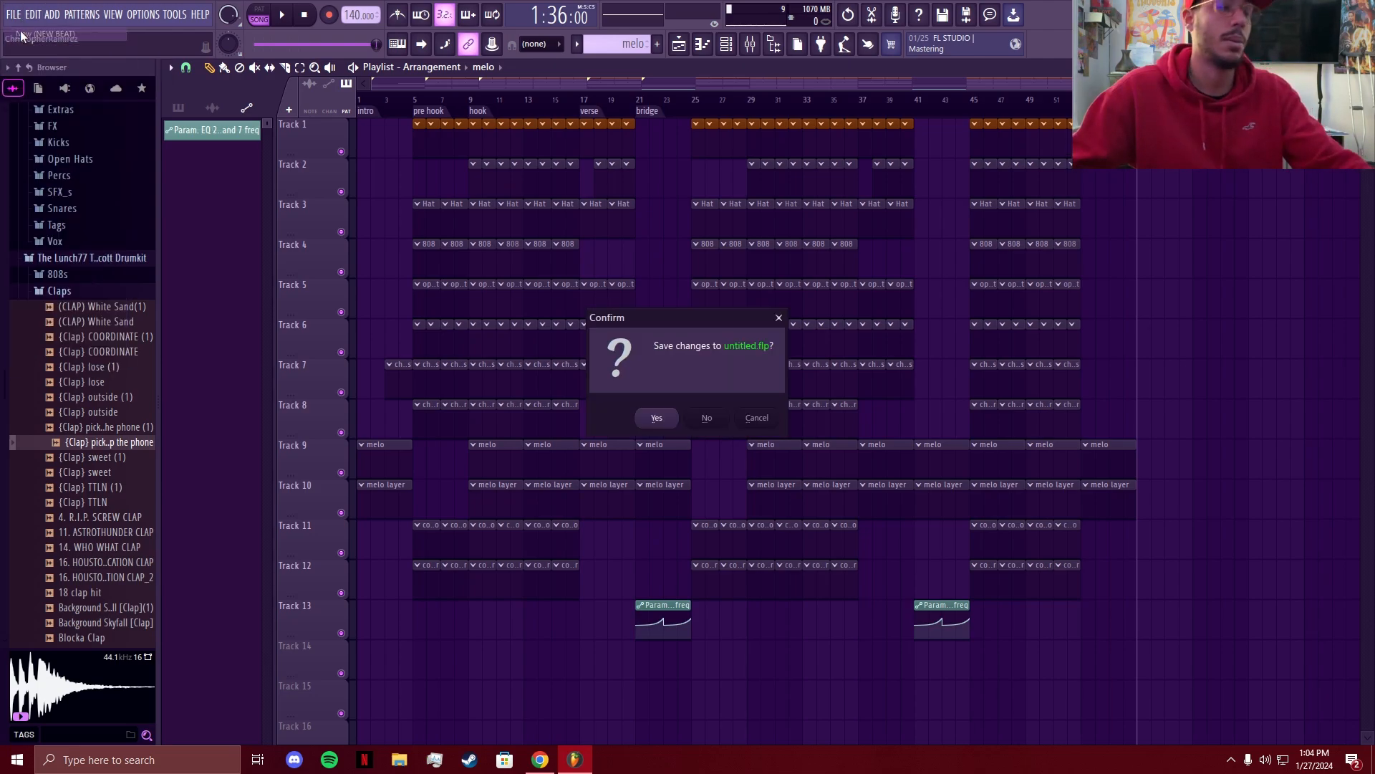
click(707, 417)
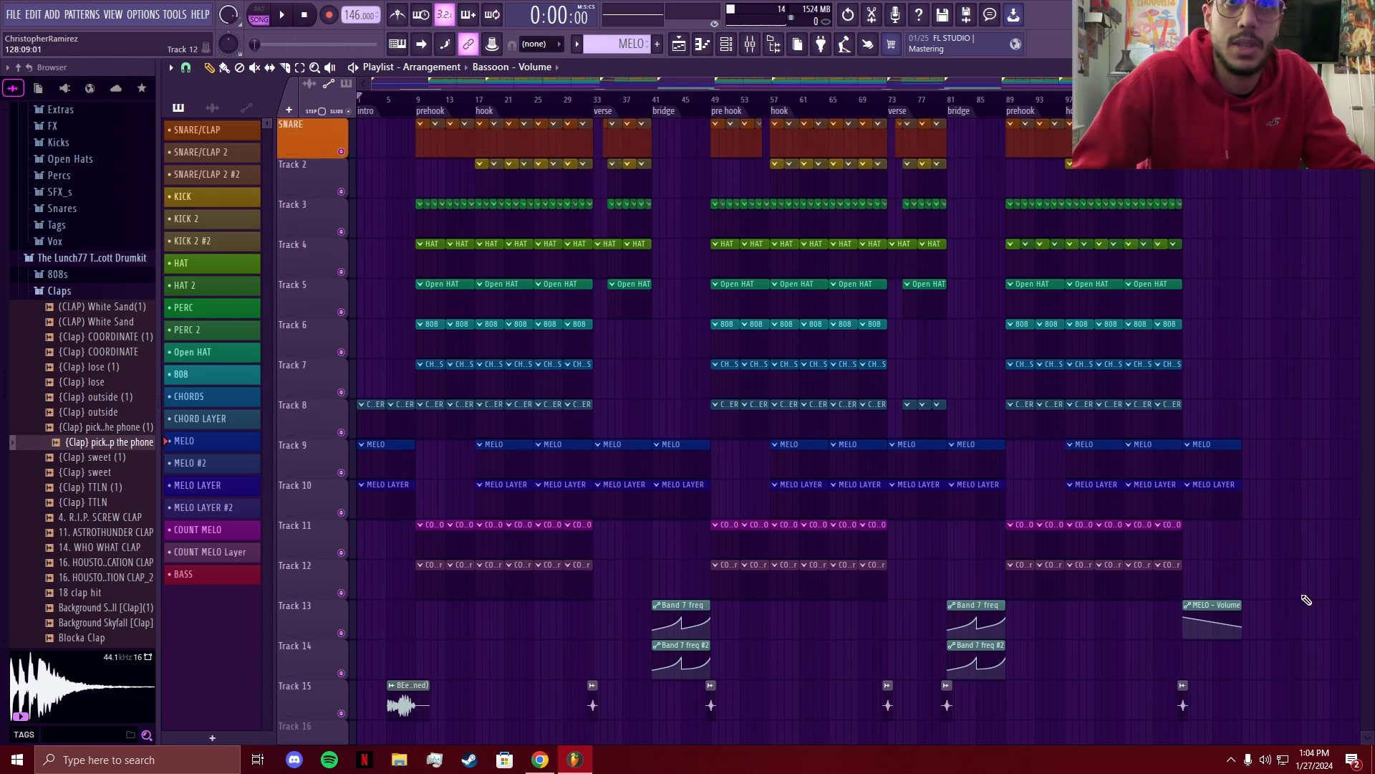
ctrl+scroll(1278, 454, up, 3)
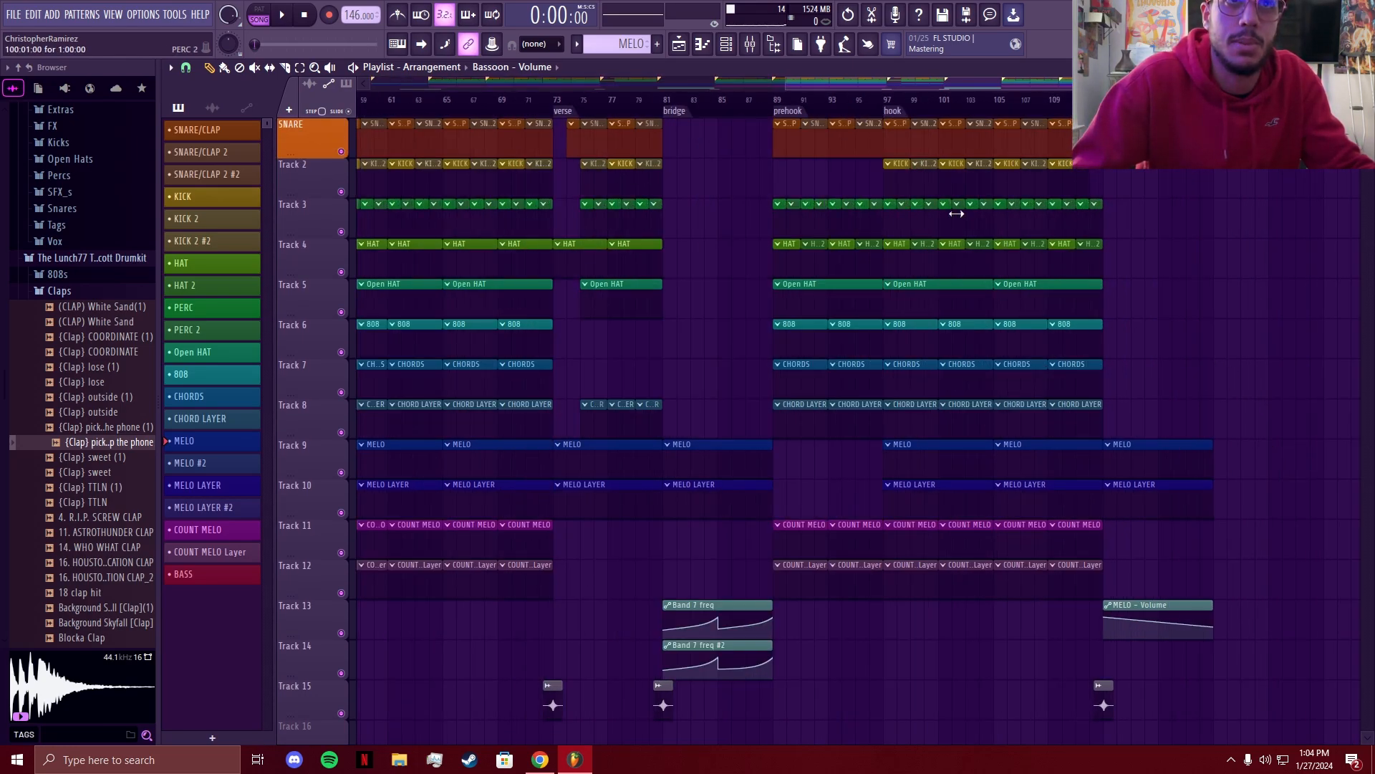